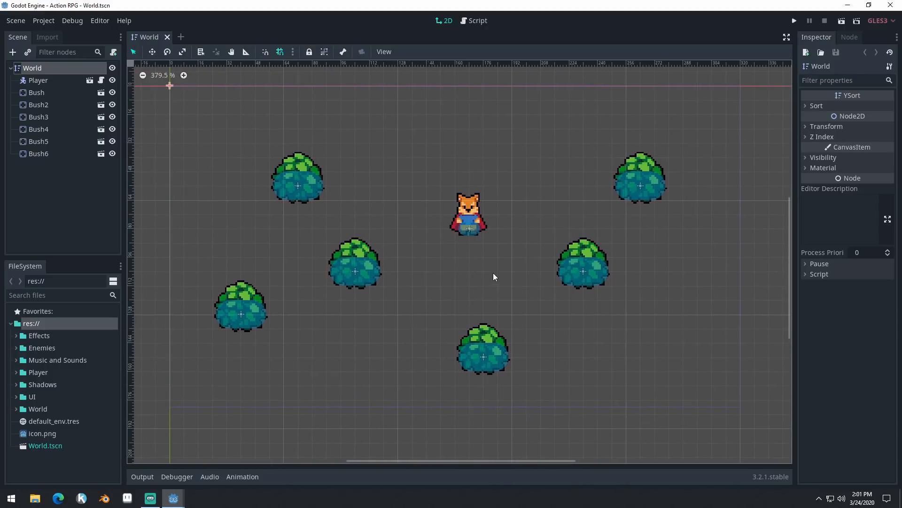
# - Narrow the Inspector and Scene docks to give the 2D viewport more room
pyautogui.moveTo(796, 294); pyautogui.dragTo(830, 293)
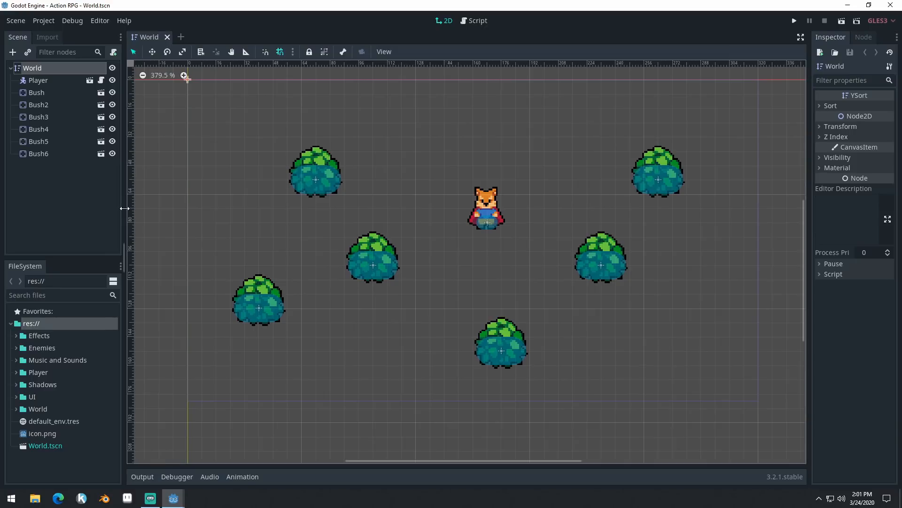
pyautogui.moveTo(124, 209); pyautogui.dragTo(120, 208)
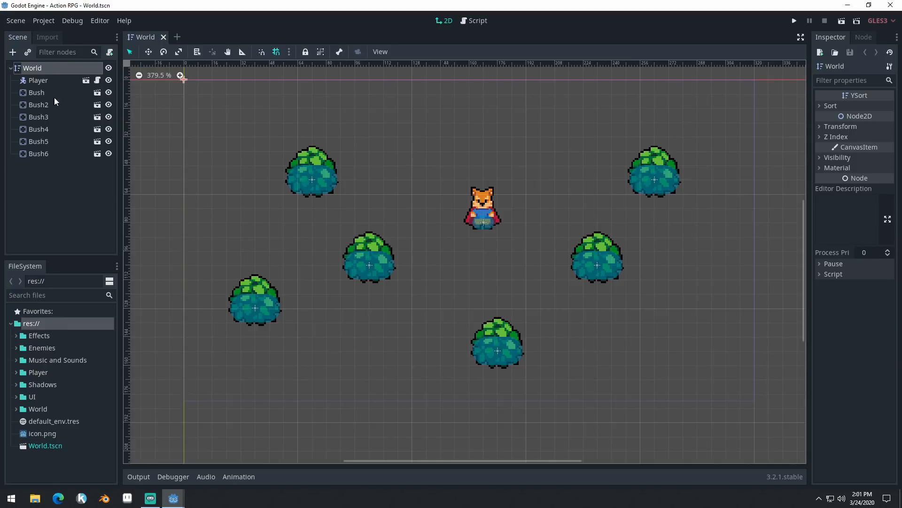
pyautogui.moveTo(456, 258); pyautogui.dragTo(466, 273, button='middle')
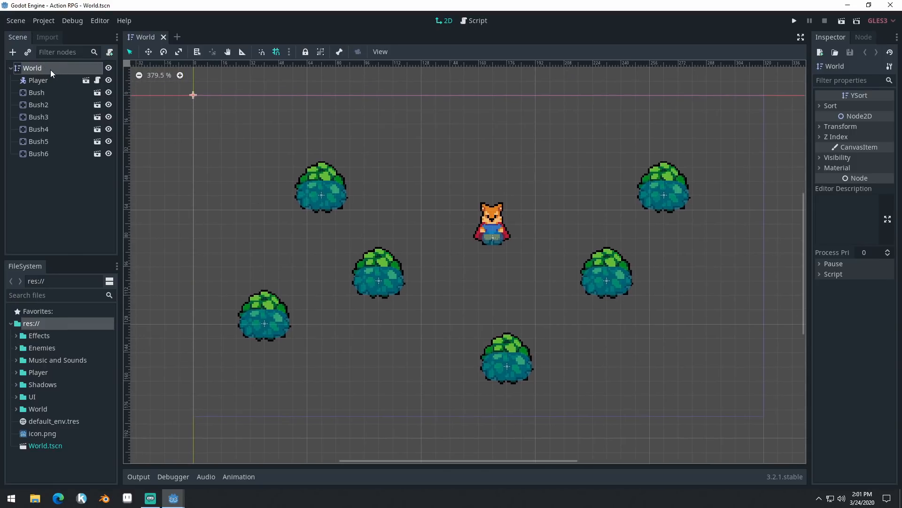
# - Change the type of the World root node to Node2D
pyautogui.rightClick(34, 73)
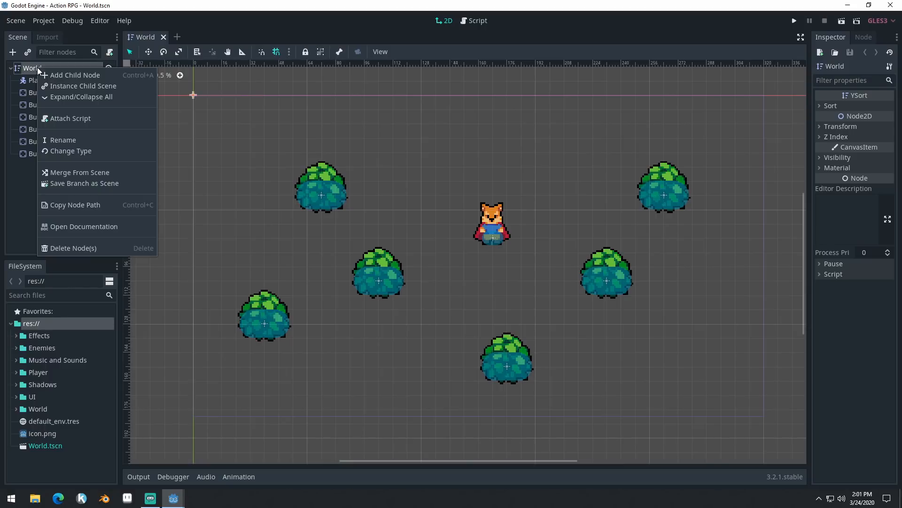
pyautogui.click(80, 152)
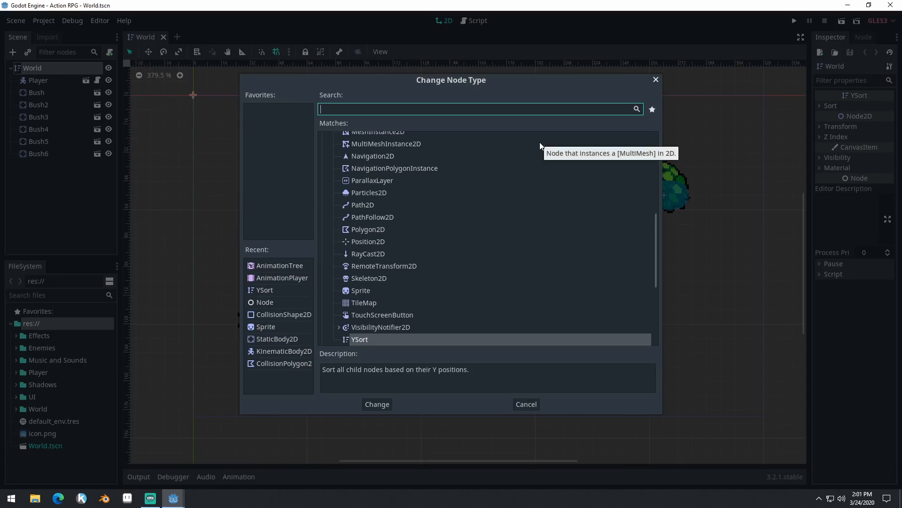
pyautogui.write('Node')
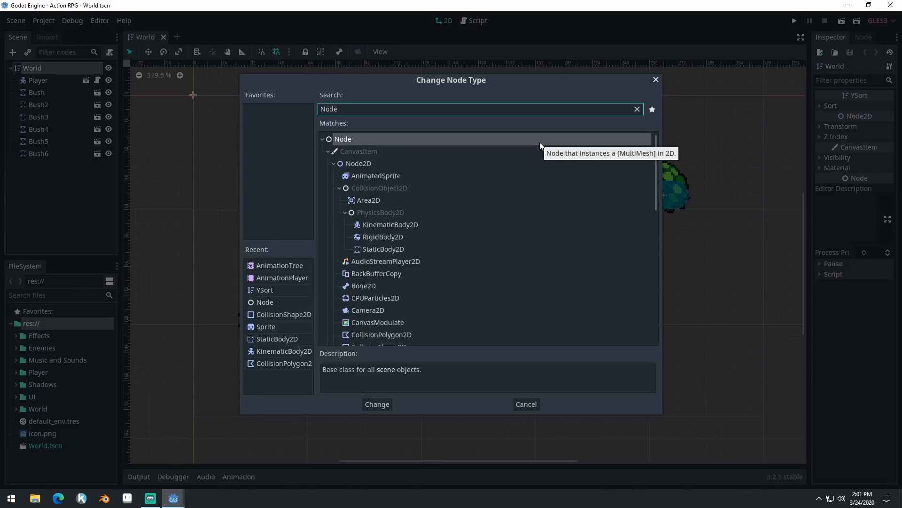
pyautogui.doubleClick(364, 162)
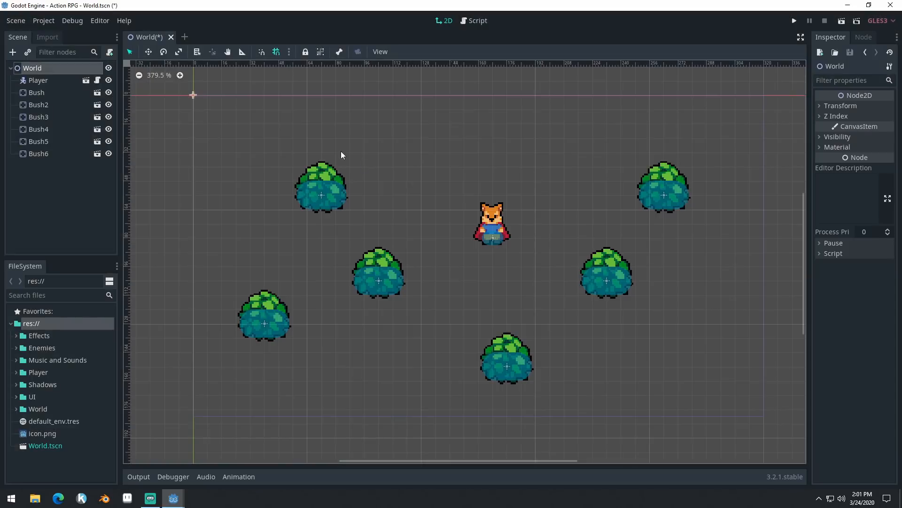
# - Add a YSort node as a child of the World root node
pyautogui.click(13, 52)
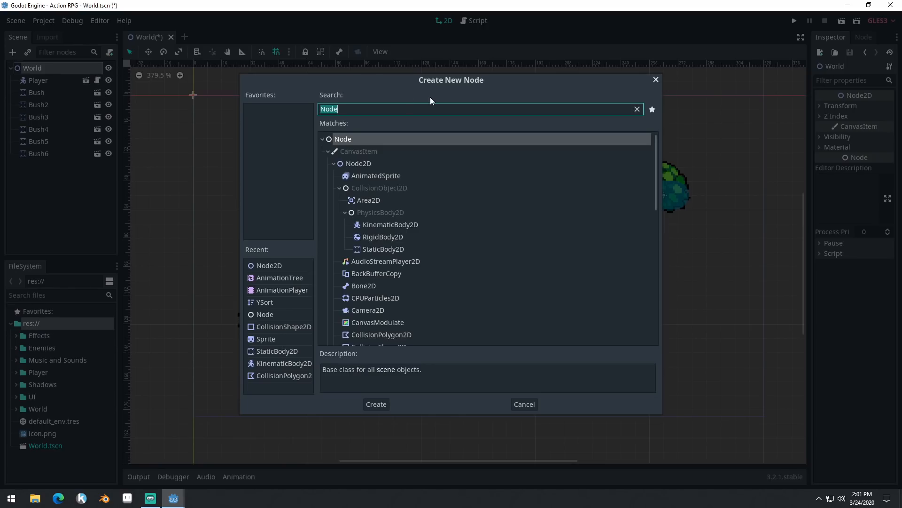
pyautogui.write('Yso')
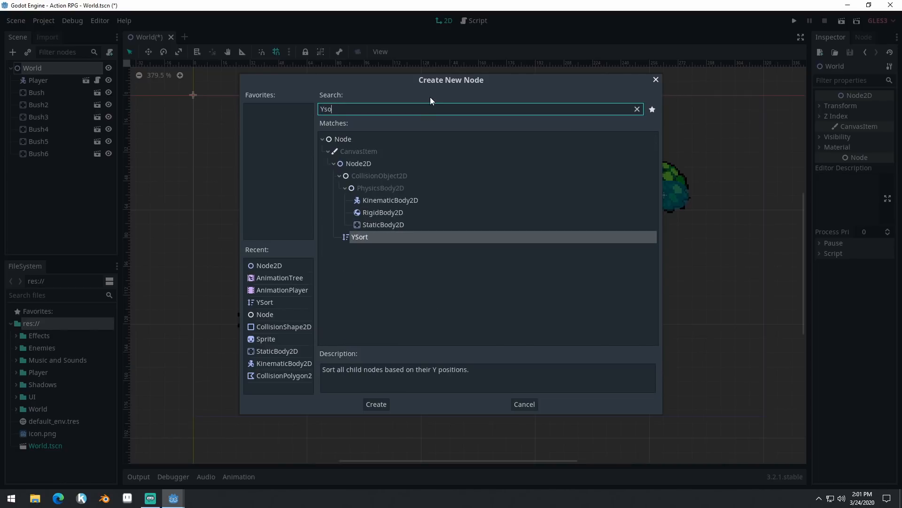
pyautogui.press('Return')
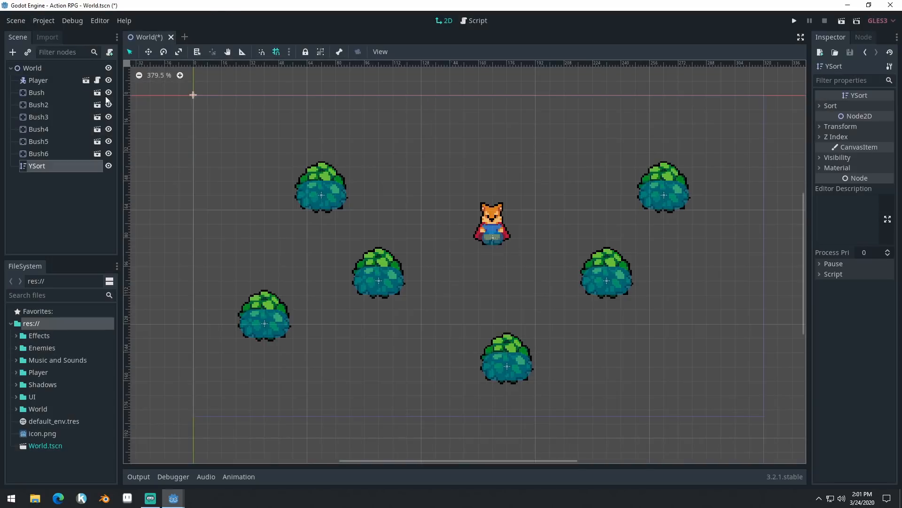
# - Move the Player and all six Bush nodes together under the YSort node
pyautogui.click(47, 82)
pyautogui.keyDown('shift'); pyautogui.click(44, 154); pyautogui.keyUp('shift')
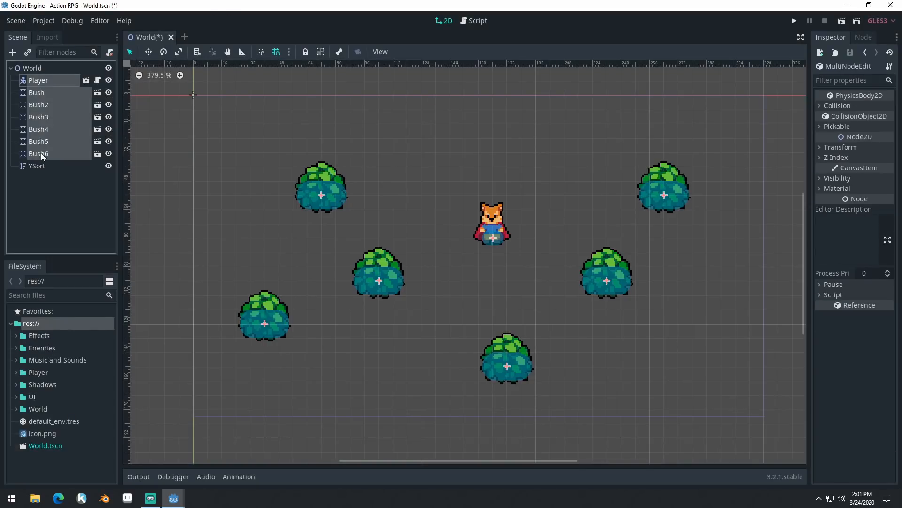
pyautogui.moveTo(46, 89); pyautogui.dragTo(47, 170)
pyautogui.click(45, 96)
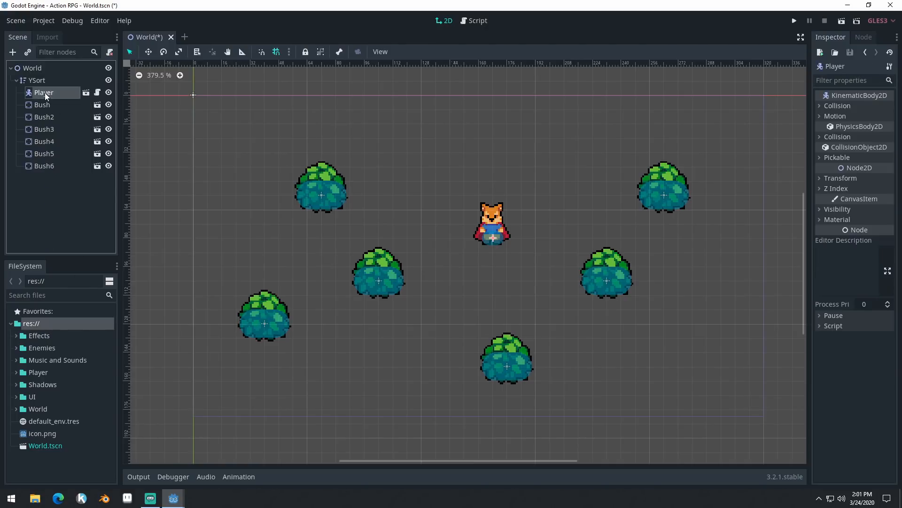
pyautogui.keyDown('shift'); pyautogui.click(46, 171); pyautogui.keyUp('shift')
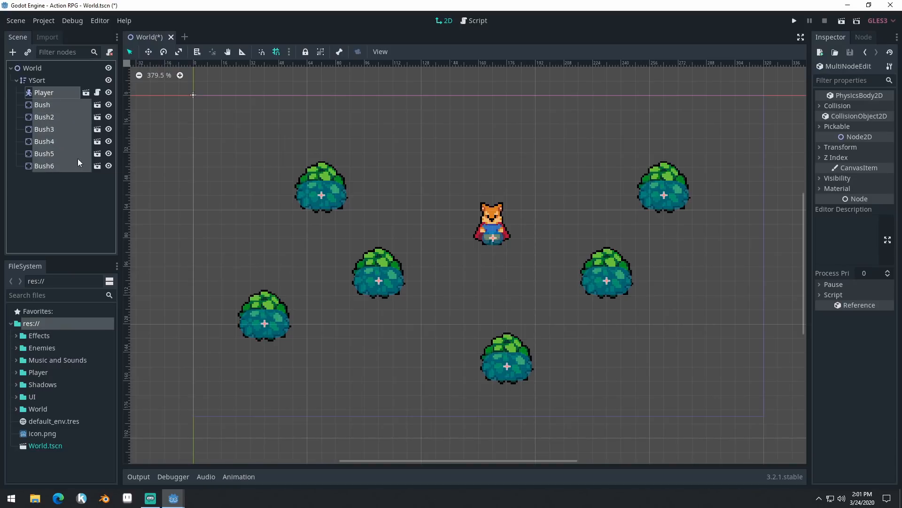
pyautogui.moveTo(44, 95); pyautogui.dragTo(46, 81)
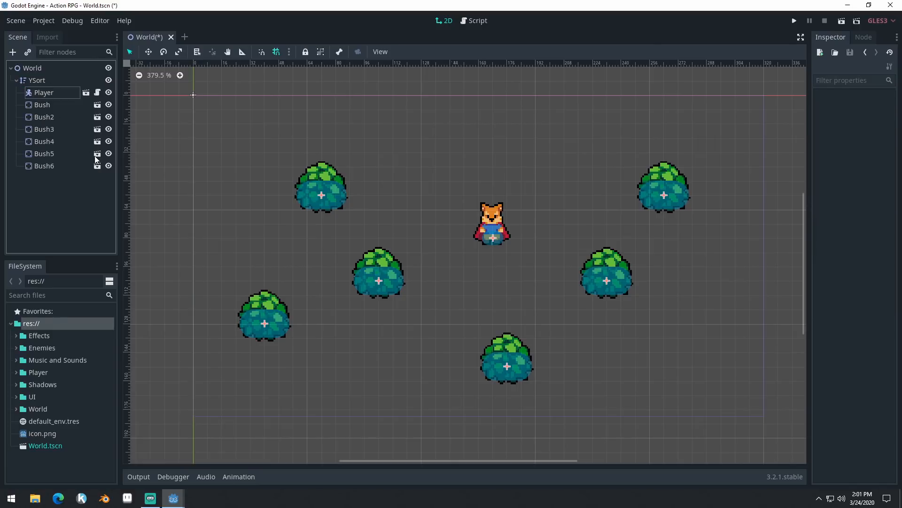
pyautogui.click(72, 80)
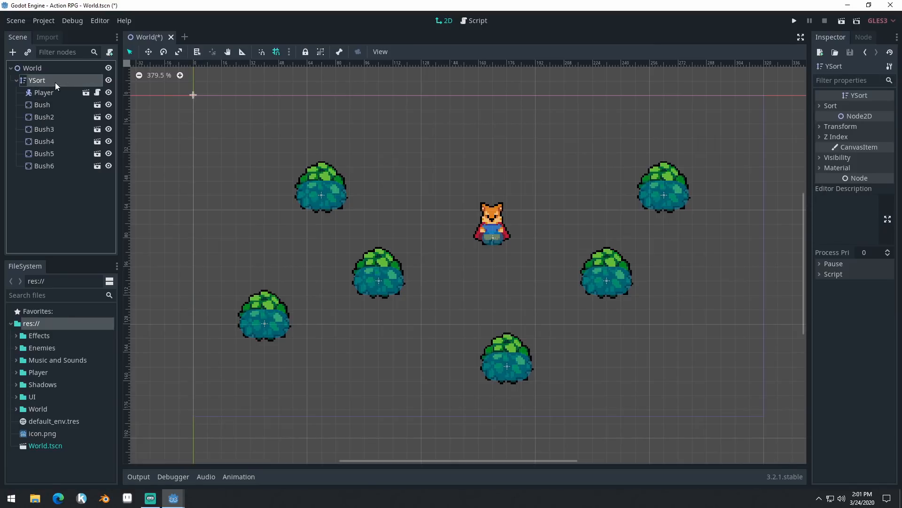
# - Add a Sprite node as a child of World and place it above YSort in the scene tree
pyautogui.click(41, 68)
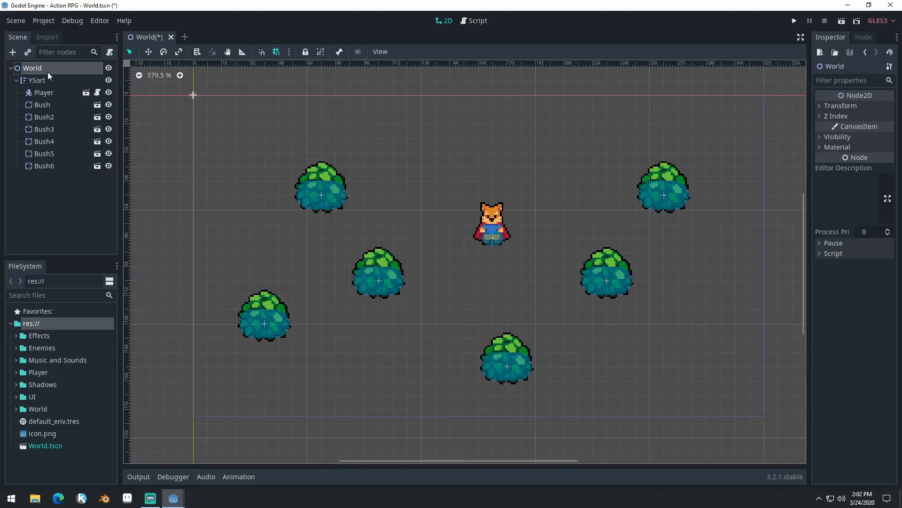
pyautogui.click(16, 53)
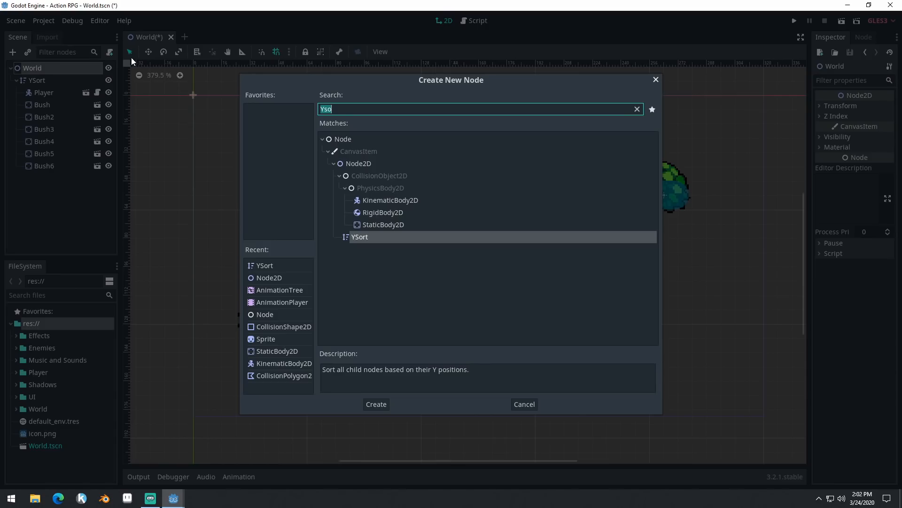
pyautogui.write('slpr')
pyautogui.press('BackSpace')
pyautogui.press('BackSpace')
pyautogui.press('BackSpace')
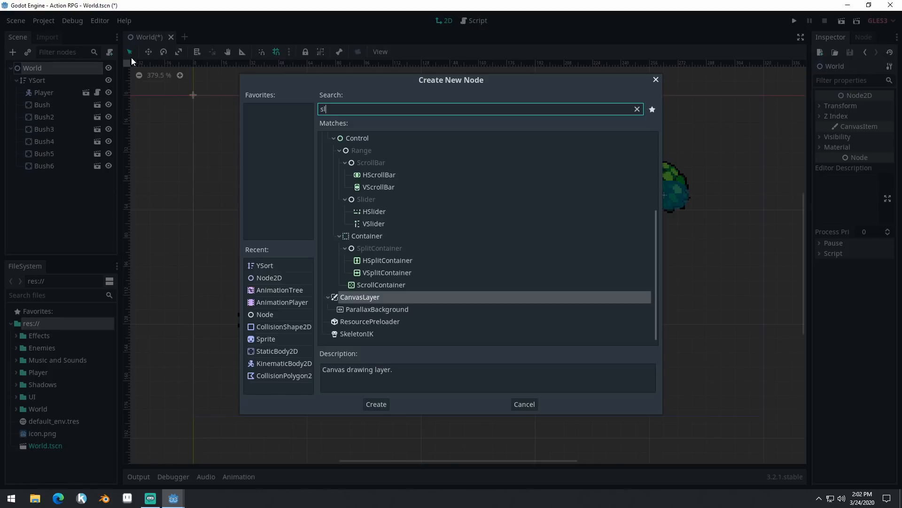
pyautogui.write('prite')
pyautogui.press('Return')
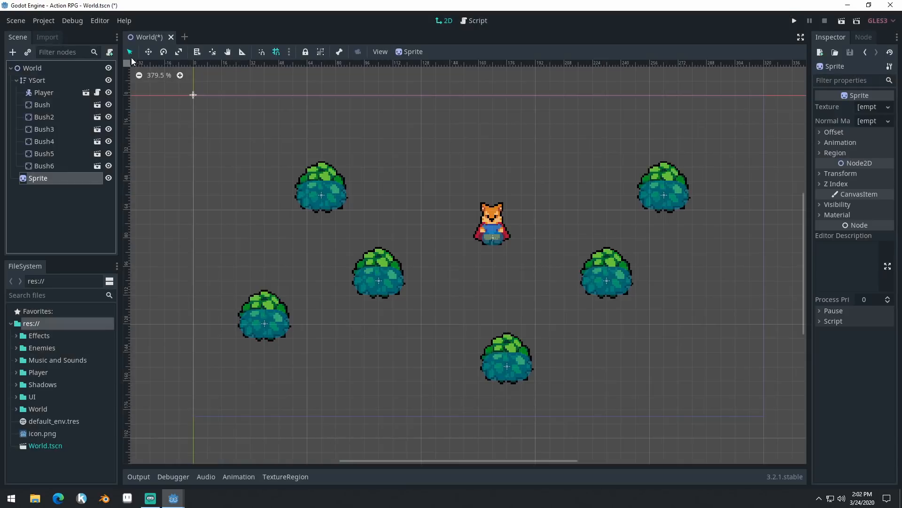
pyautogui.moveTo(49, 179); pyautogui.dragTo(45, 78)
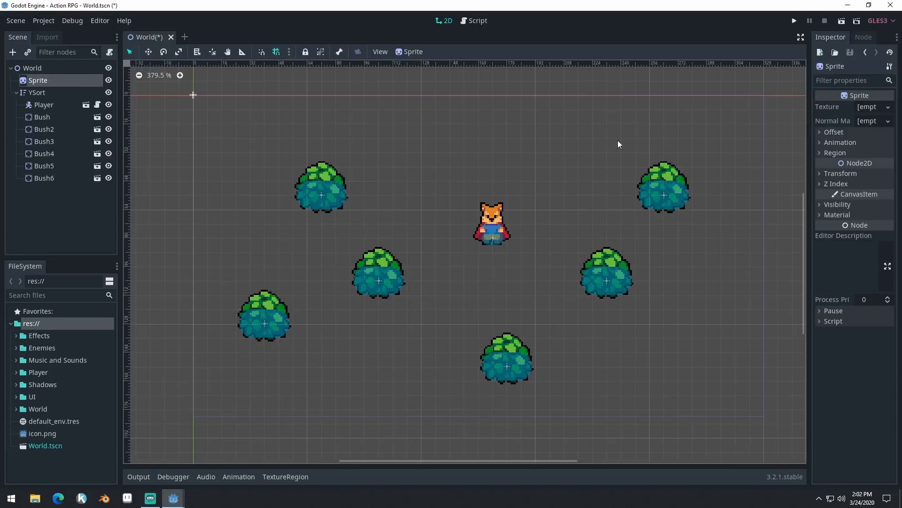
# - Assign GrassBackground.png from the World folder as the Sprite's texture
pyautogui.click(16, 409)
pyautogui.scroll(-3, 34, 399)
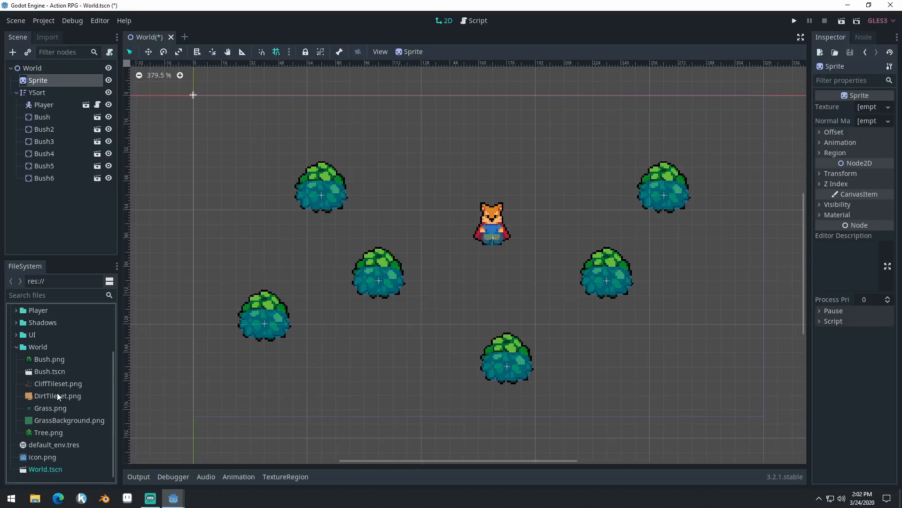
pyautogui.moveTo(70, 420); pyautogui.dragTo(871, 110)
# - Turn off Centered in the grass sprite's Offset settings so it starts at the origin
pyautogui.scroll(-3, 414, 212)
pyautogui.click(835, 149)
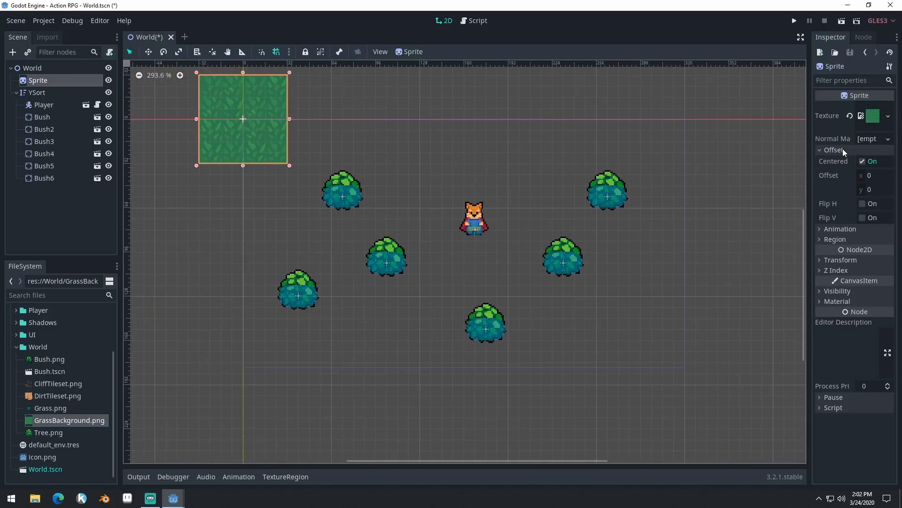
pyautogui.click(864, 162)
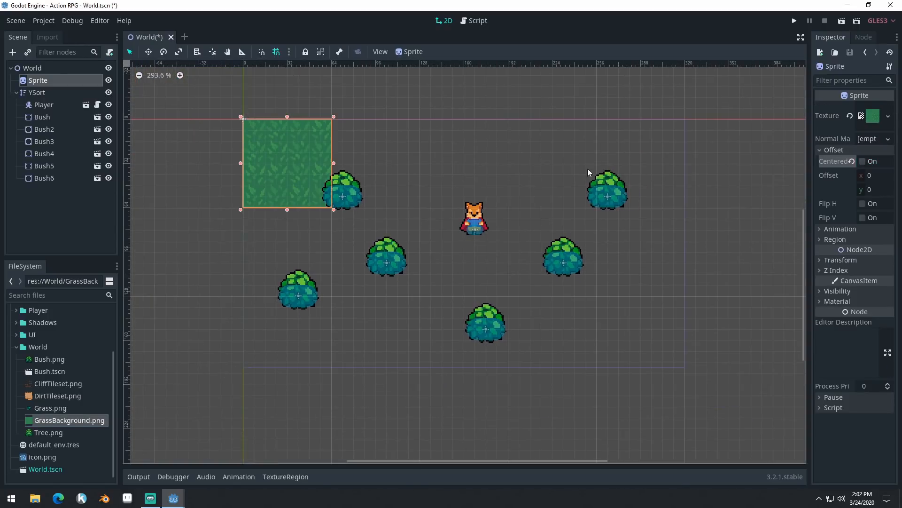
# - Try scaling the grass sprite up to cover the whole game area, and undo the scaling
pyautogui.moveTo(423, 240); pyautogui.dragTo(381, 196, button='middle')
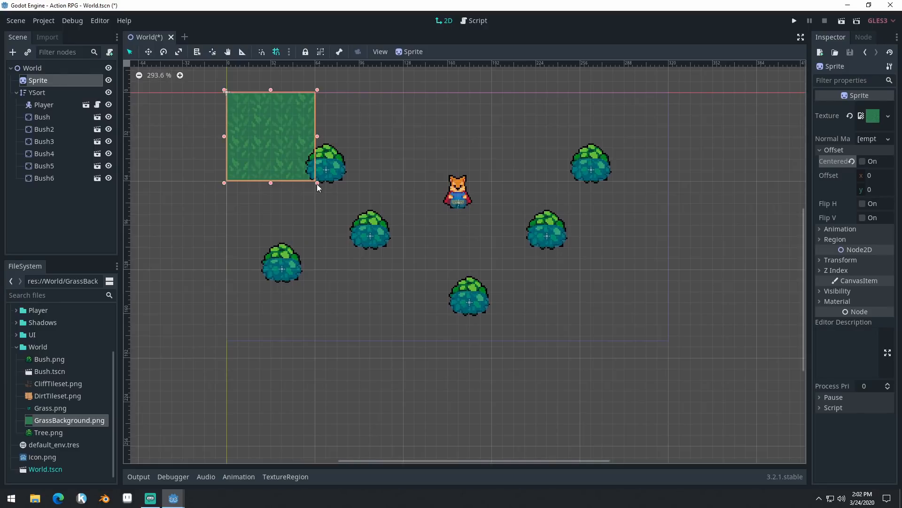
pyautogui.moveTo(318, 183); pyautogui.dragTo(725, 413)
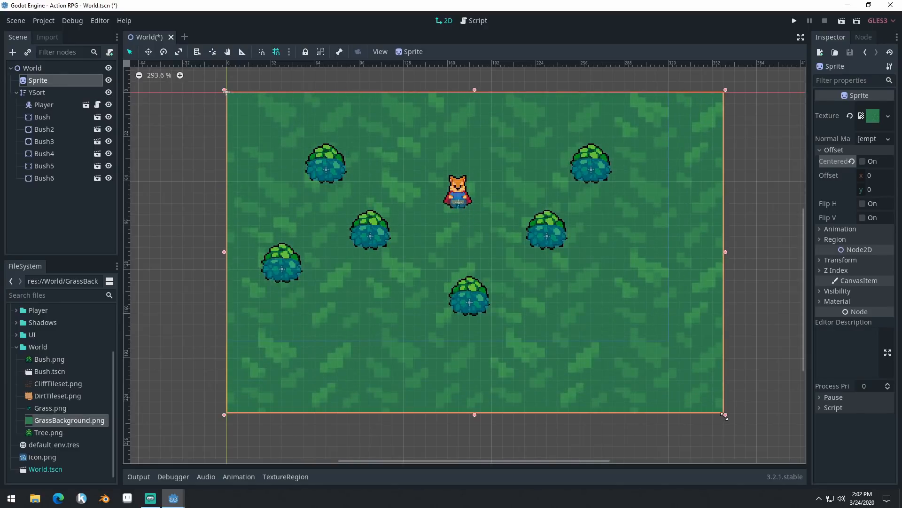
pyautogui.hotkey('ctrl', 'z')
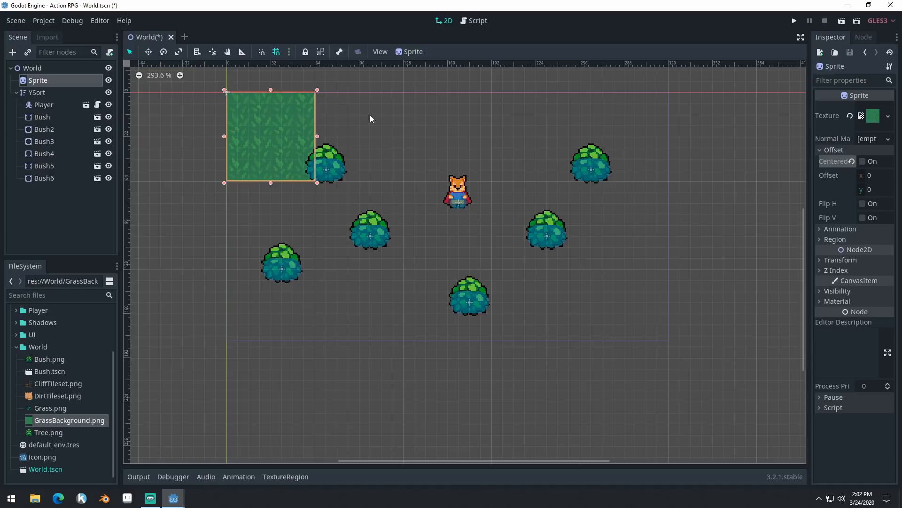
# - Enable Region for the grass sprite and widen the Inspector so the region's Rect values are readable
pyautogui.click(827, 240)
pyautogui.click(863, 251)
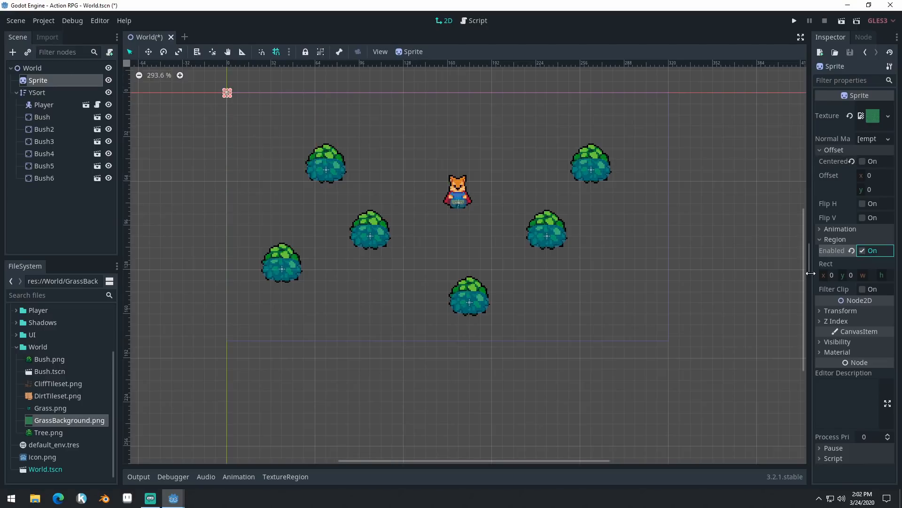
pyautogui.moveTo(810, 262); pyautogui.dragTo(742, 262)
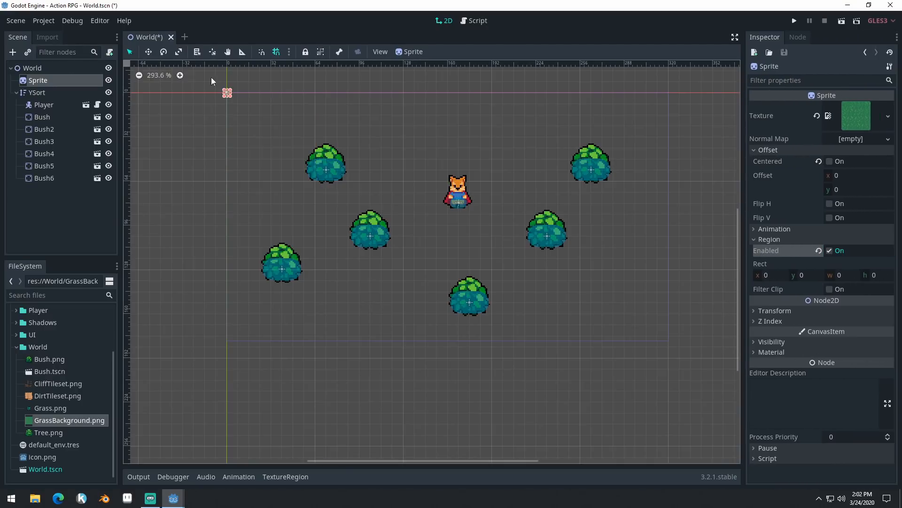
# - Open the TextureRegion editor for the grass sprite and make its panel taller
pyautogui.scroll(3, 229, 94)
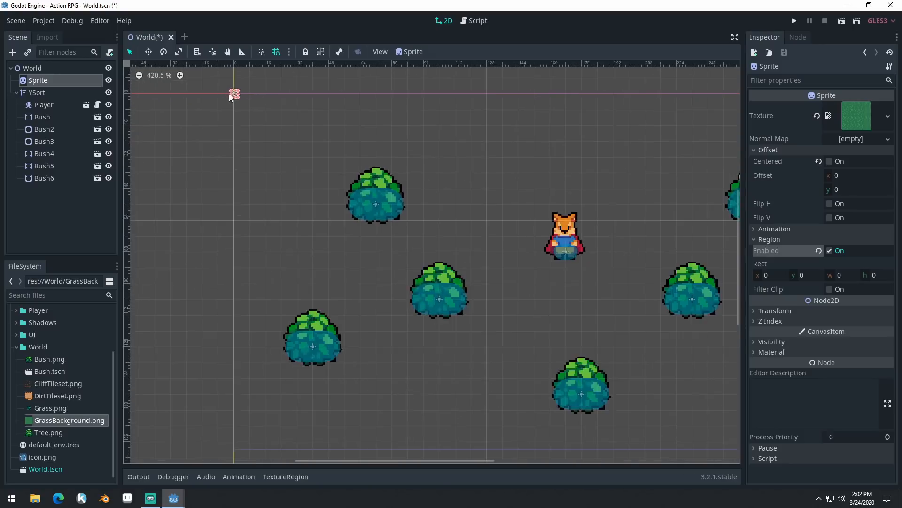
pyautogui.scroll(-2, 229, 94)
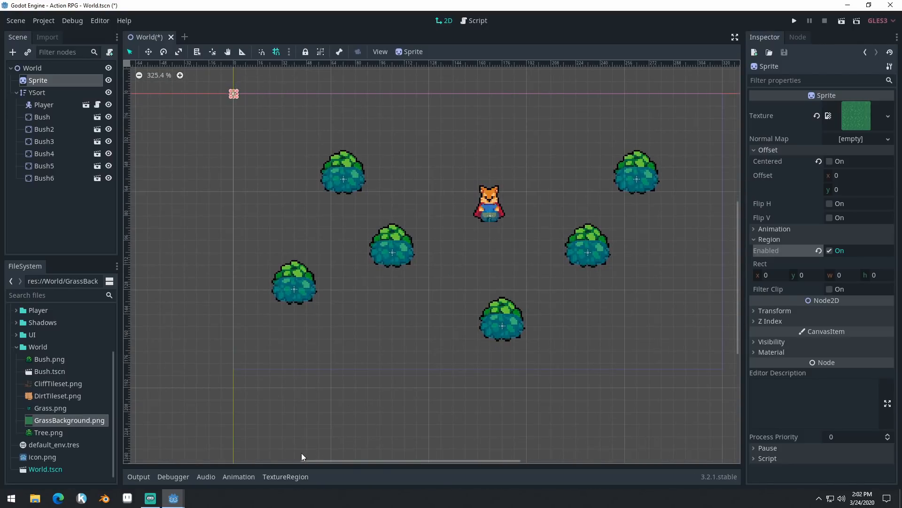
pyautogui.click(290, 478)
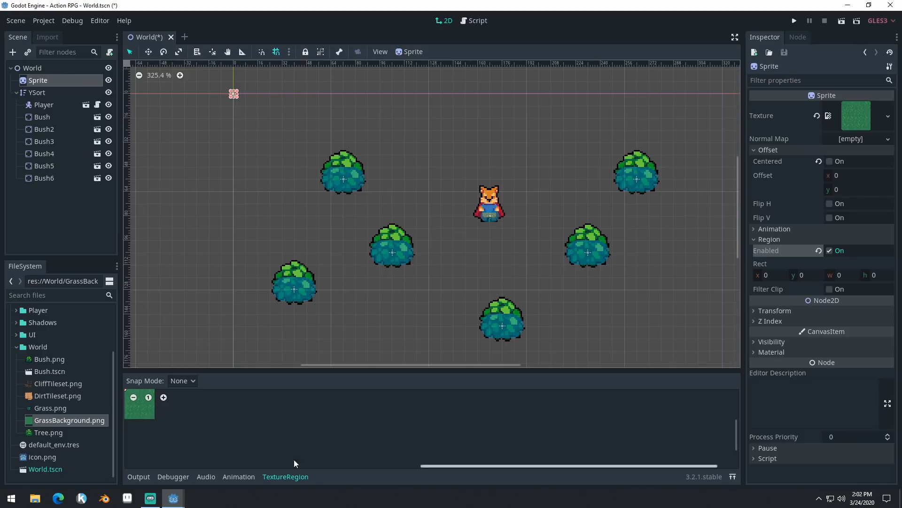
pyautogui.moveTo(313, 370); pyautogui.dragTo(313, 286)
# - Stretch the texture region from the grass texture's upper-left corner to about 39 by 47 pixels
pyautogui.click(163, 314)
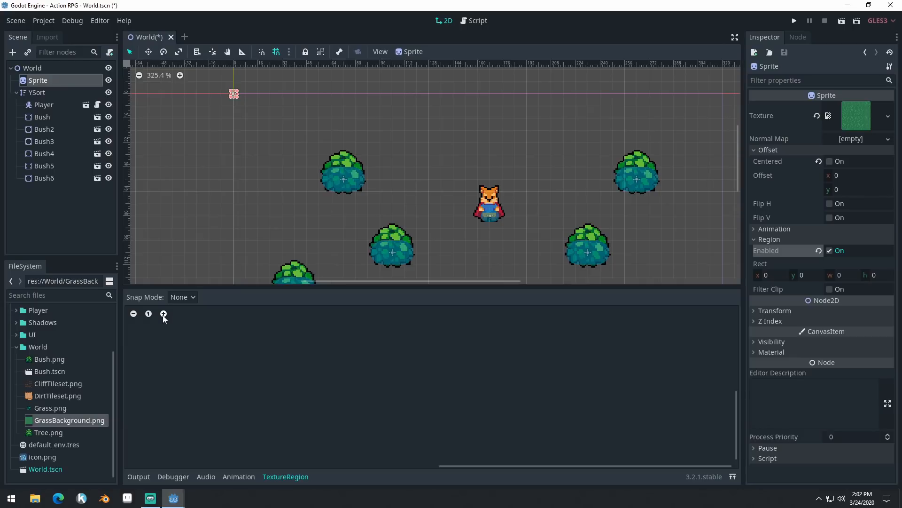
pyautogui.moveTo(395, 352); pyautogui.dragTo(465, 378, button='middle')
pyautogui.click(164, 314)
pyautogui.click(163, 314)
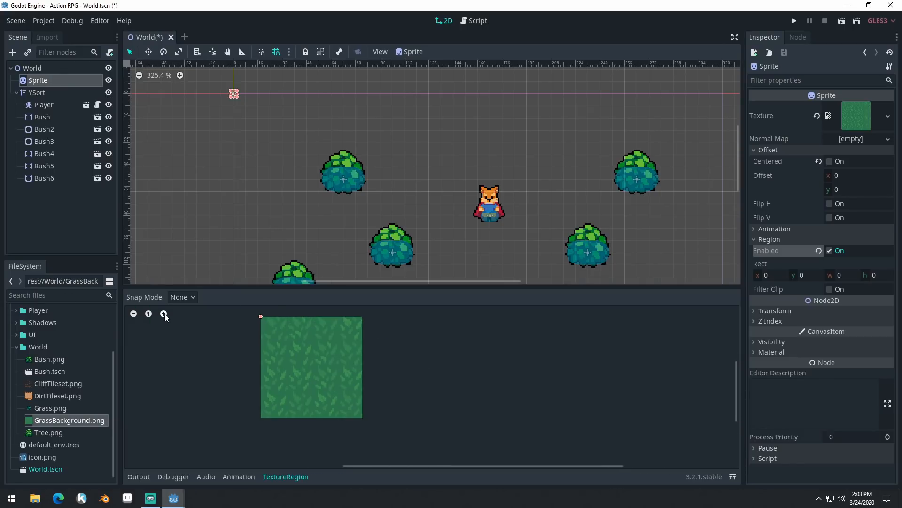
pyautogui.moveTo(224, 363); pyautogui.dragTo(295, 353, button='middle')
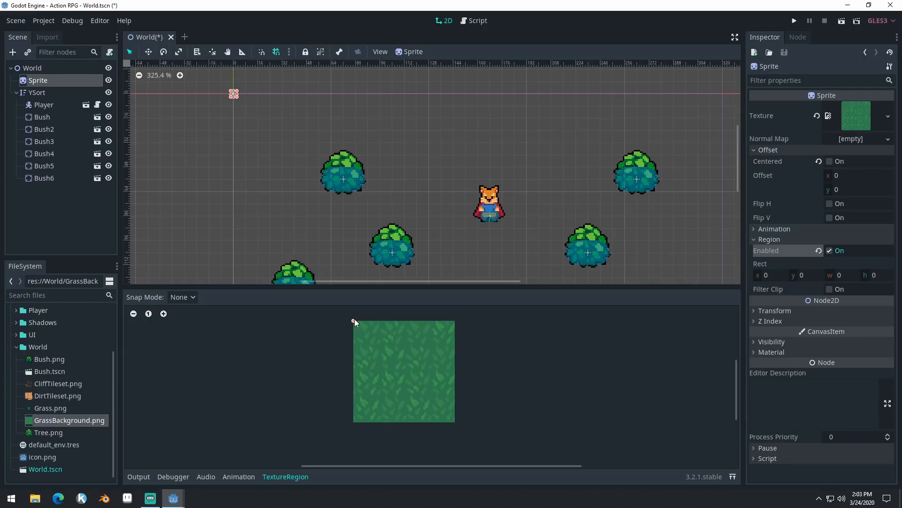
pyautogui.moveTo(353, 321); pyautogui.dragTo(417, 397)
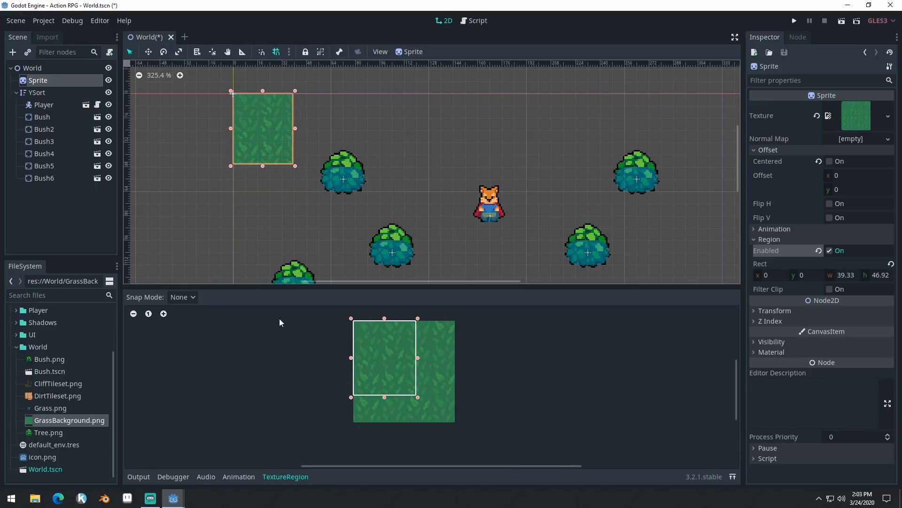
# - Switch the region snapping to Pixel Snap and extend the texture region over the full 64 by 64 grass texture
pyautogui.click(183, 297)
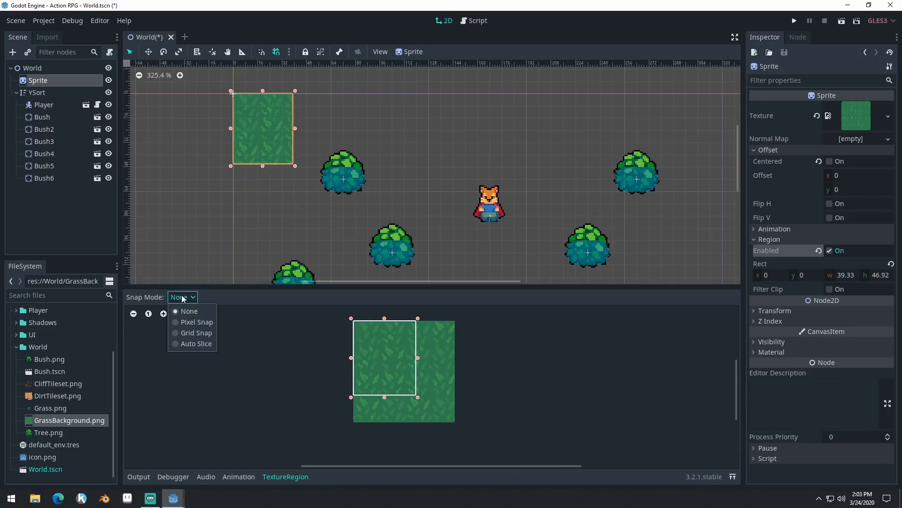
pyautogui.click(189, 322)
pyautogui.moveTo(511, 374); pyautogui.dragTo(475, 336, button='middle')
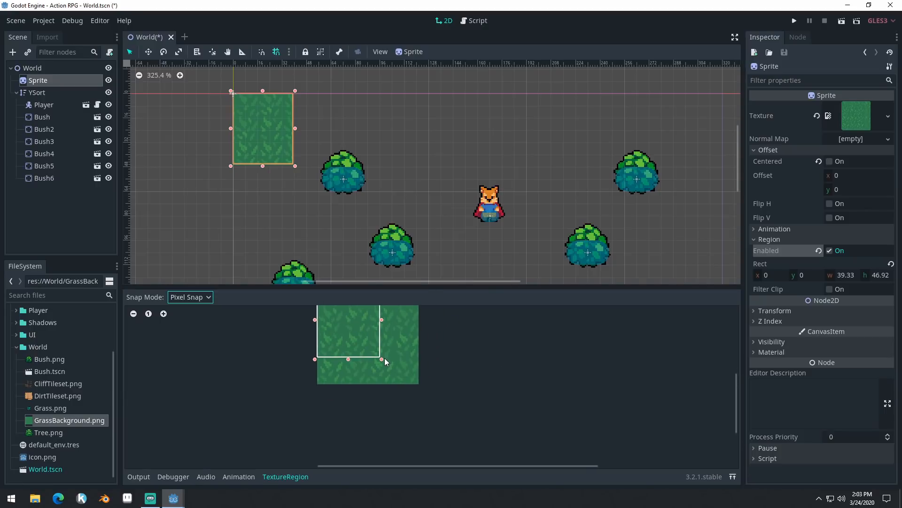
pyautogui.moveTo(384, 360); pyautogui.dragTo(419, 384)
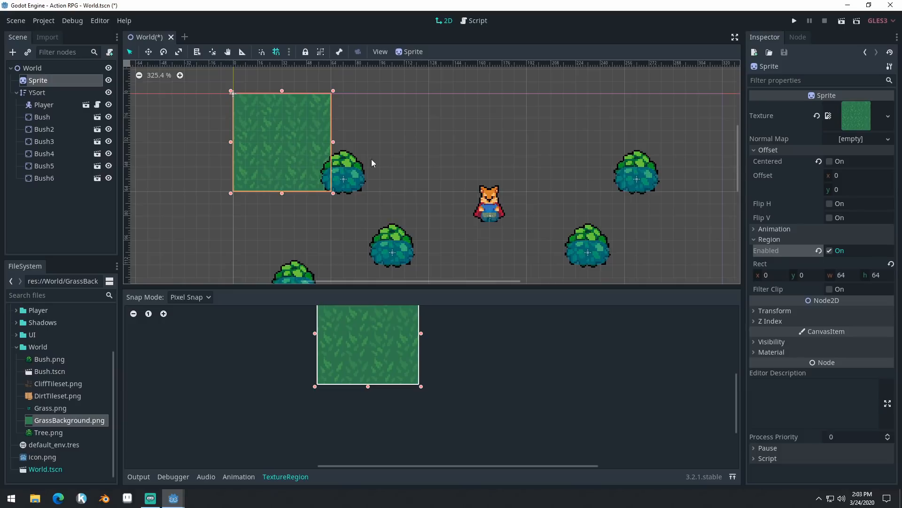
# - Change the region snapping to Grid Snap with a step of 16 px in both directions
pyautogui.click(202, 298)
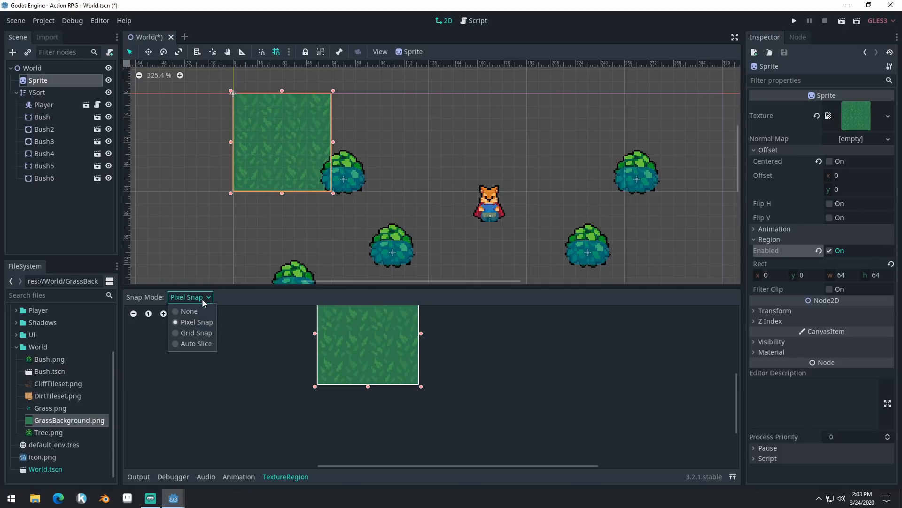
pyautogui.click(198, 332)
pyautogui.click(352, 297)
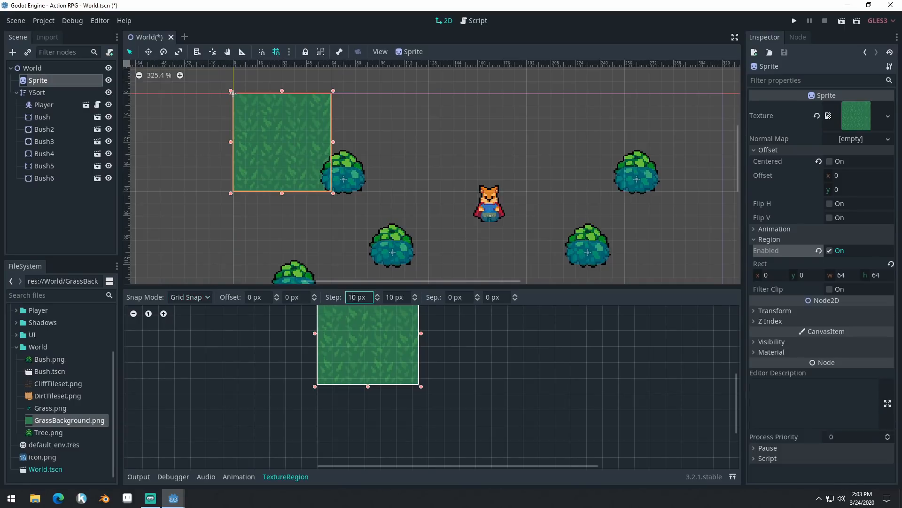
pyautogui.moveTo(358, 298); pyautogui.dragTo(353, 298)
pyautogui.click(356, 297)
pyautogui.click(357, 297)
pyautogui.press('BackSpace')
pyautogui.write('6')
pyautogui.click(390, 297)
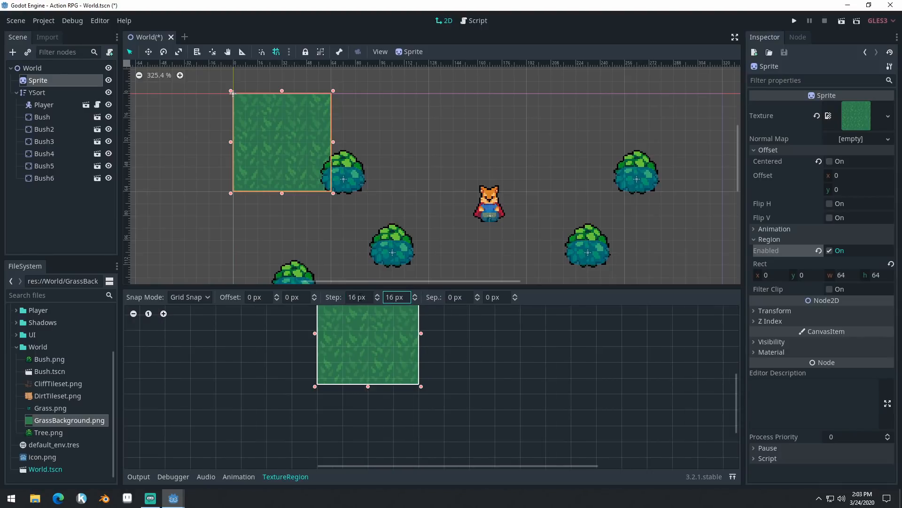
pyautogui.click(359, 297)
# - Try widening the texture region past the grass texture's right edge to a width of 208, and check the sprite and Filter Clip
pyautogui.moveTo(421, 386)
pyautogui.mouseDown()
pyautogui.moveTo(402, 365)
pyautogui.moveTo(429, 387)
pyautogui.mouseUp()
pyautogui.moveTo(480, 350); pyautogui.dragTo(501, 382, button='middle')
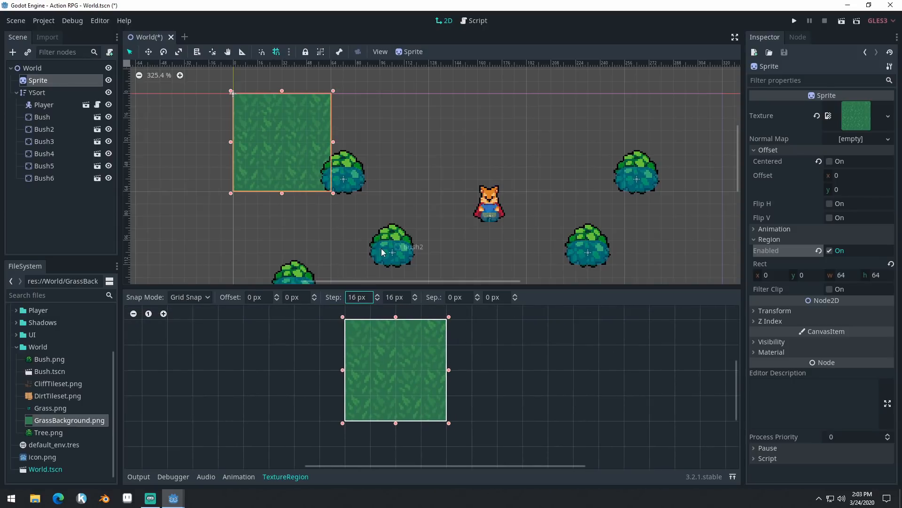
pyautogui.moveTo(538, 418); pyautogui.dragTo(516, 402, button='middle')
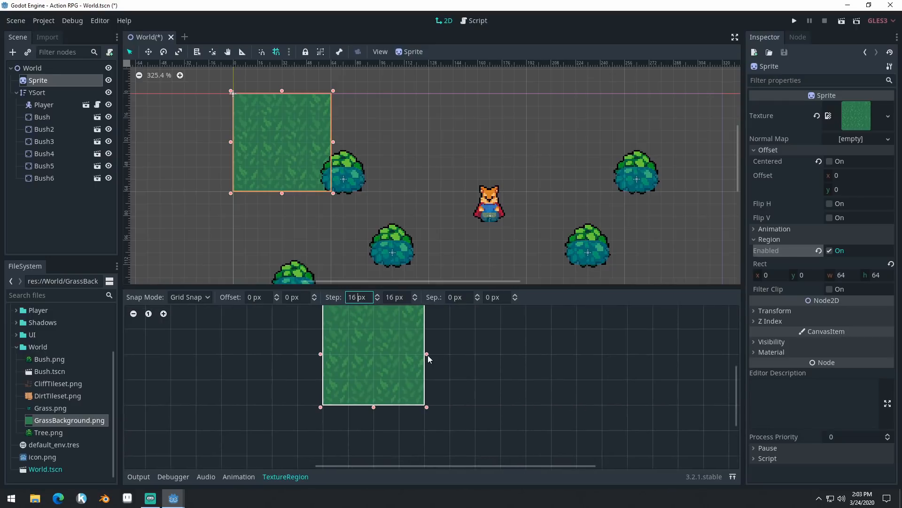
pyautogui.moveTo(427, 354); pyautogui.dragTo(648, 362)
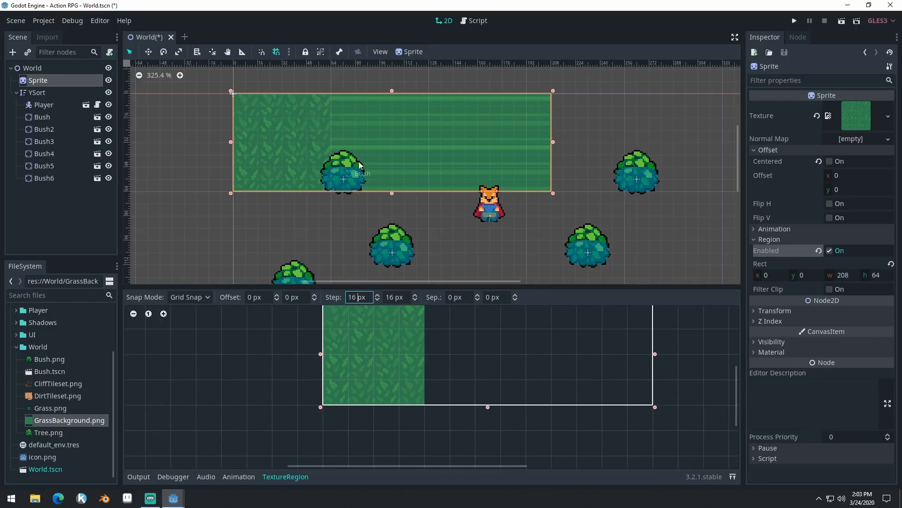
pyautogui.scroll(1, 433, 146)
pyautogui.scroll(3, 432, 148)
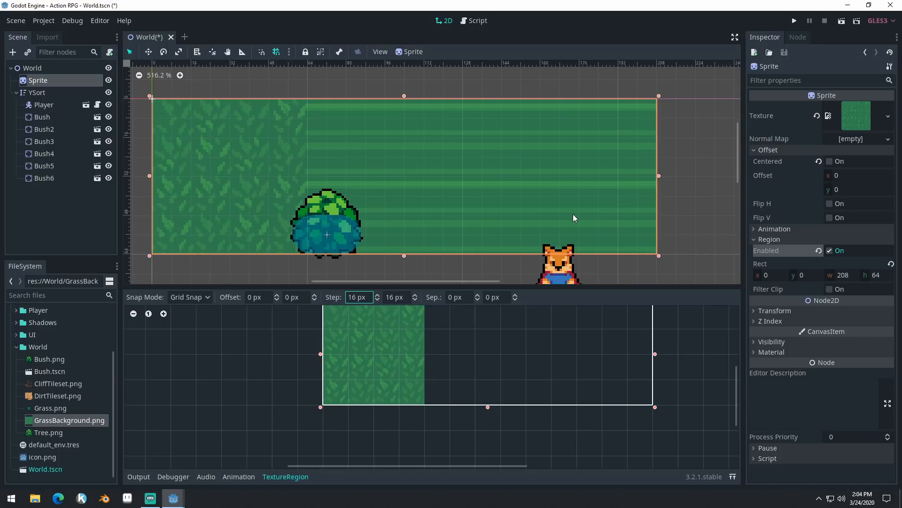
pyautogui.scroll(-3, 486, 349)
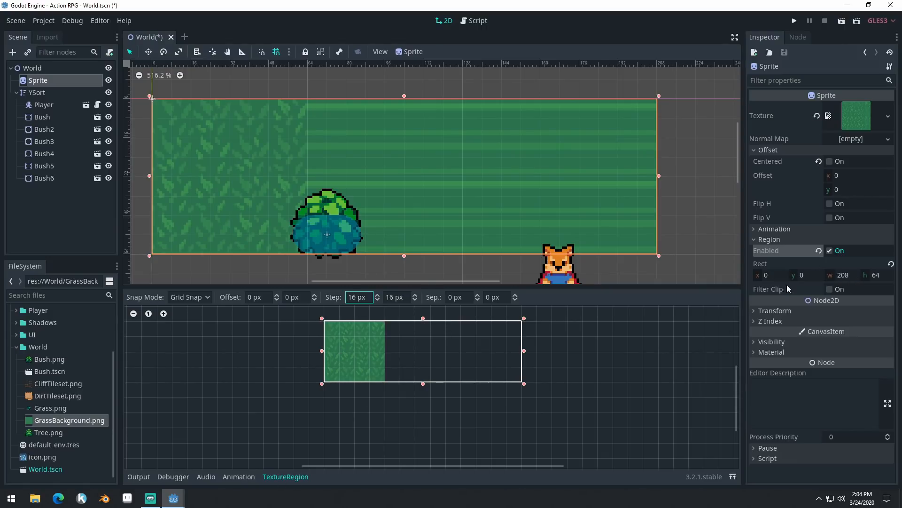
pyautogui.click(837, 289)
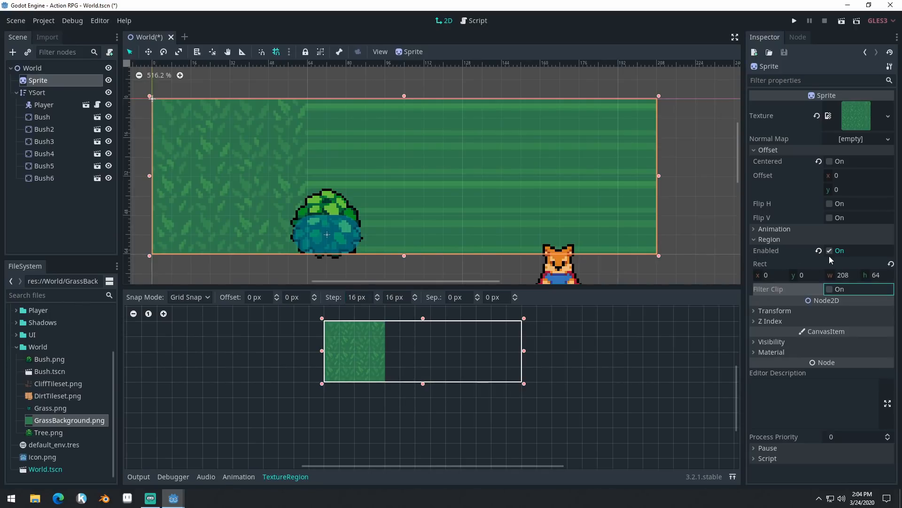
# - Redraw the region around the whole 64 by 64 grass texture, try a width of 128, and return it to 64
pyautogui.click(523, 350)
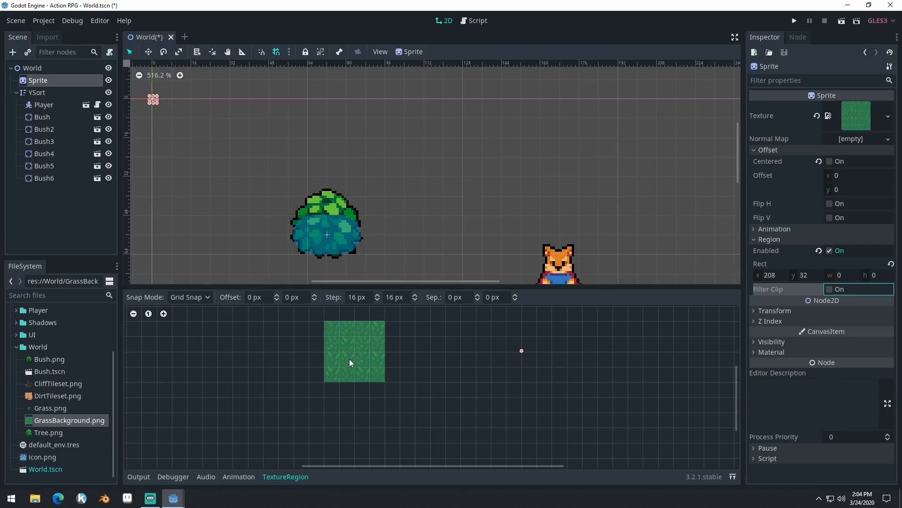
pyautogui.moveTo(331, 330); pyautogui.dragTo(384, 382)
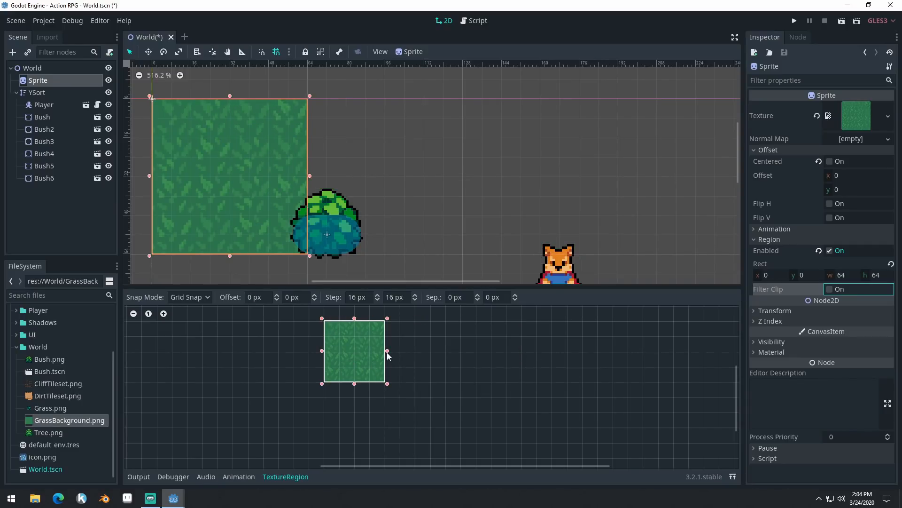
pyautogui.moveTo(387, 350); pyautogui.dragTo(453, 359)
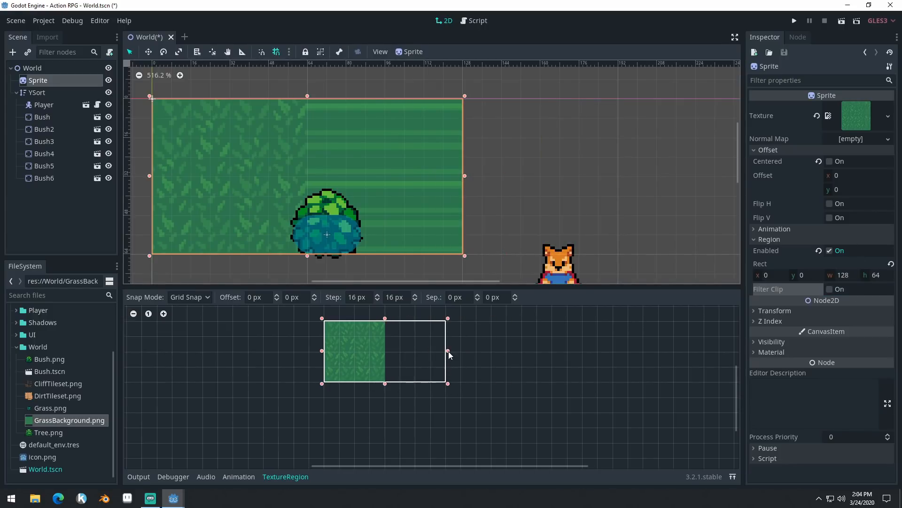
pyautogui.moveTo(448, 350); pyautogui.dragTo(385, 353)
pyautogui.moveTo(489, 186); pyautogui.dragTo(538, 173, button='middle')
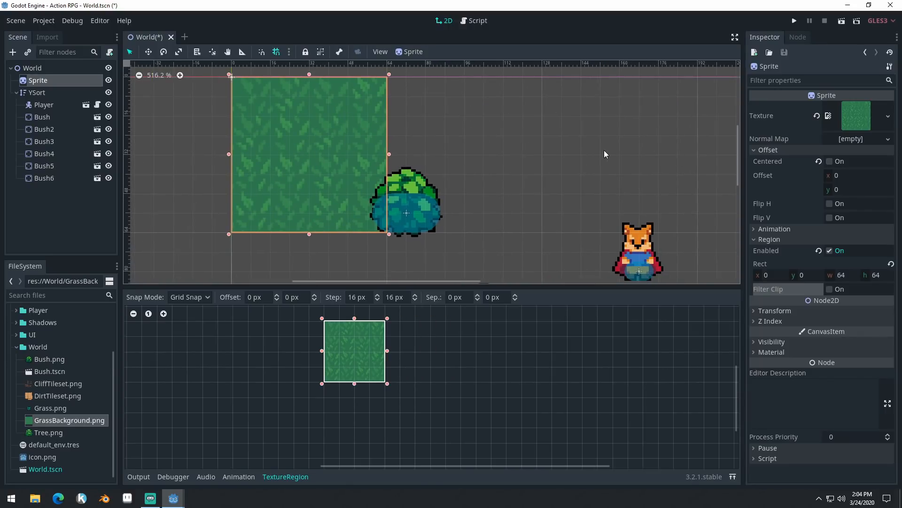
pyautogui.moveTo(458, 174); pyautogui.dragTo(452, 177, button='middle')
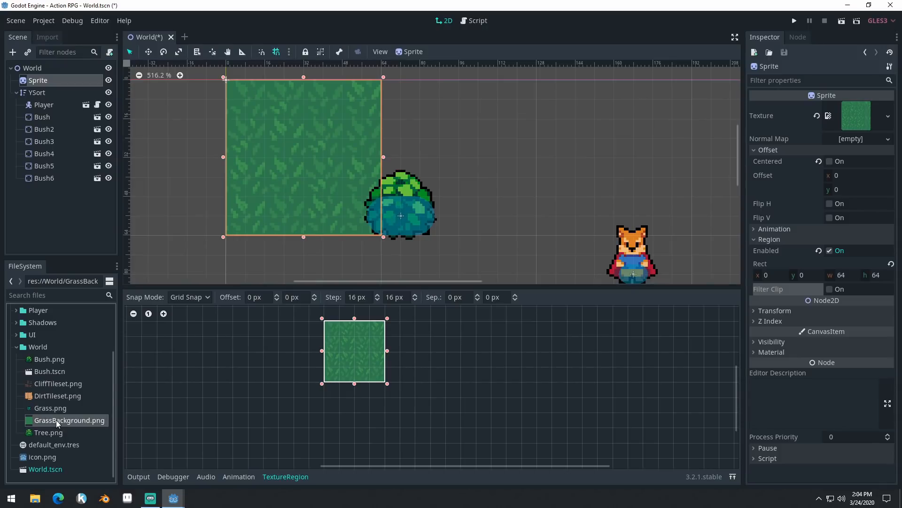
# - Set Repeat to Enabled in GrassBackground.png's import flags and reimport it, with the texture region widened to 96
pyautogui.click(47, 38)
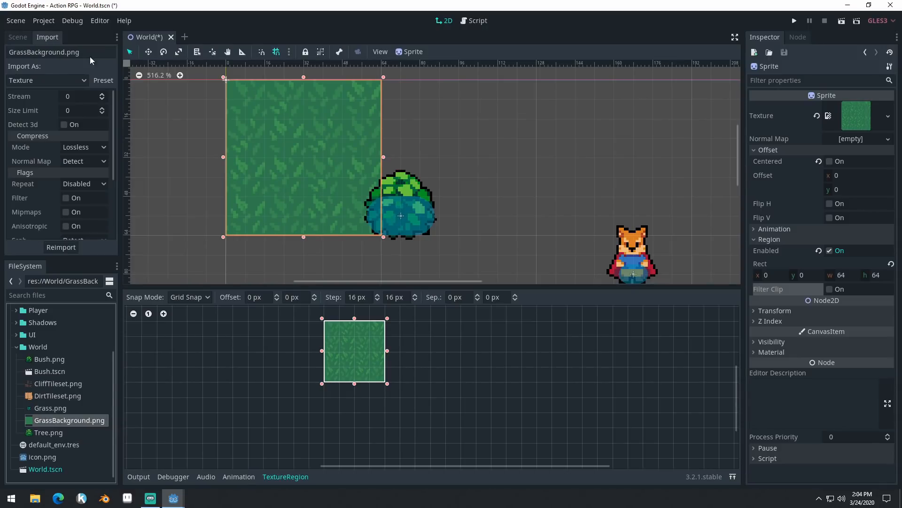
pyautogui.scroll(-1, 64, 160)
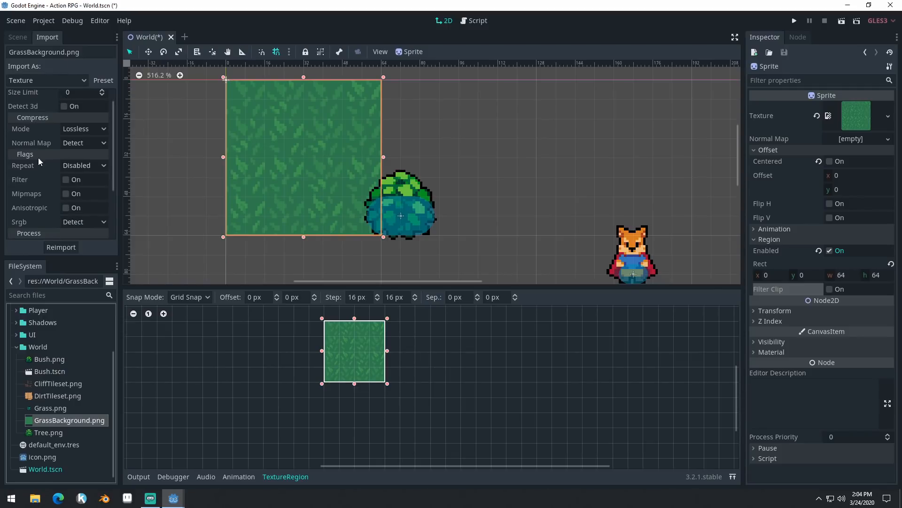
pyautogui.click(78, 165)
pyautogui.click(80, 194)
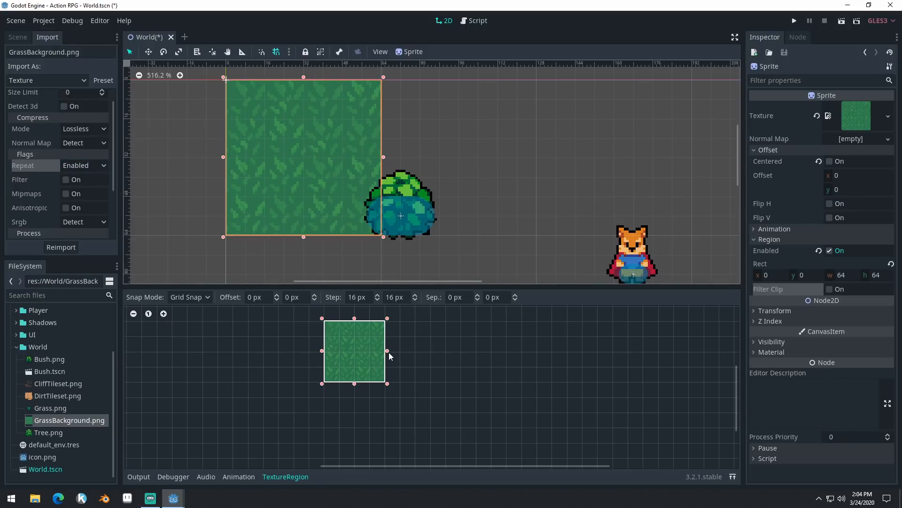
pyautogui.moveTo(387, 351); pyautogui.dragTo(420, 353)
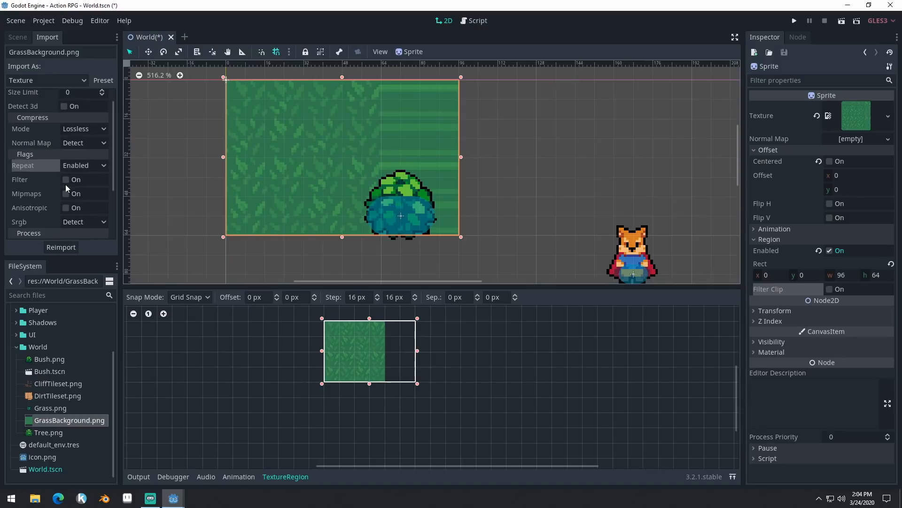
pyautogui.click(64, 247)
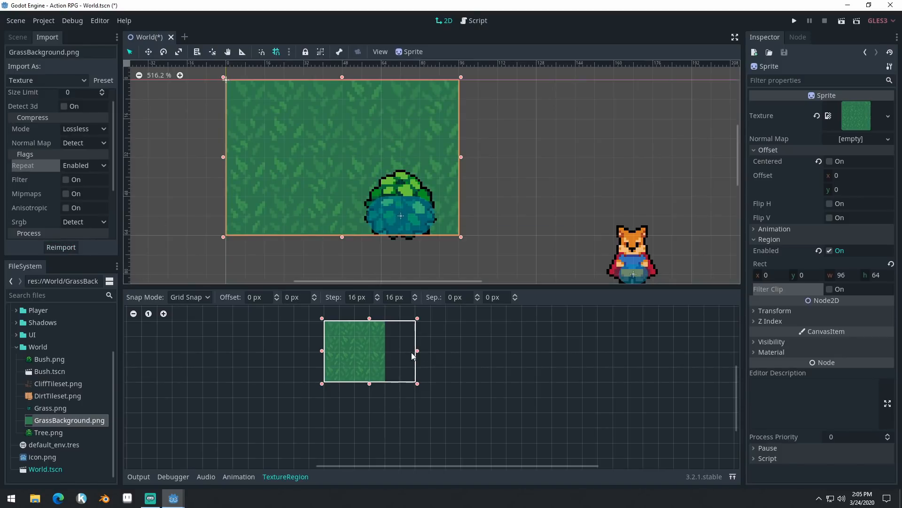
# - Widen the repeating grass texture region to 320 so it spans the game area's width
pyautogui.moveTo(418, 352); pyautogui.dragTo(525, 354)
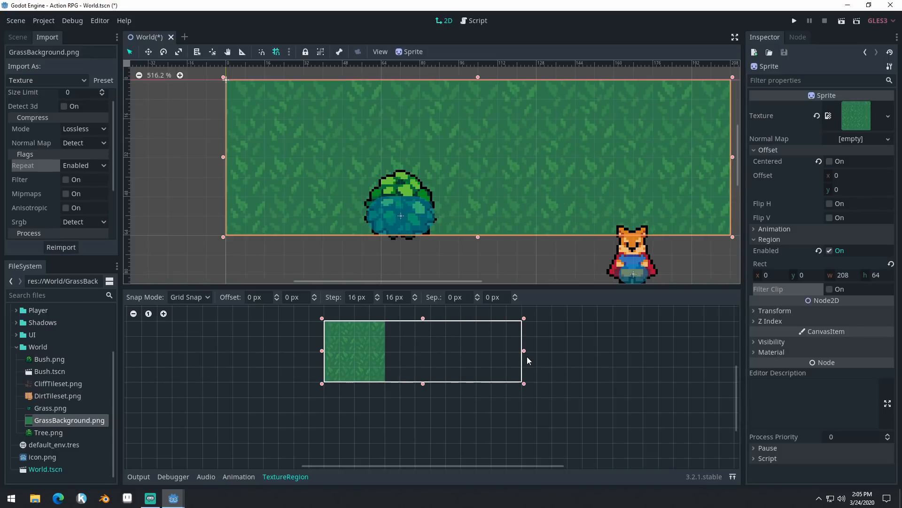
pyautogui.scroll(-4, 422, 134)
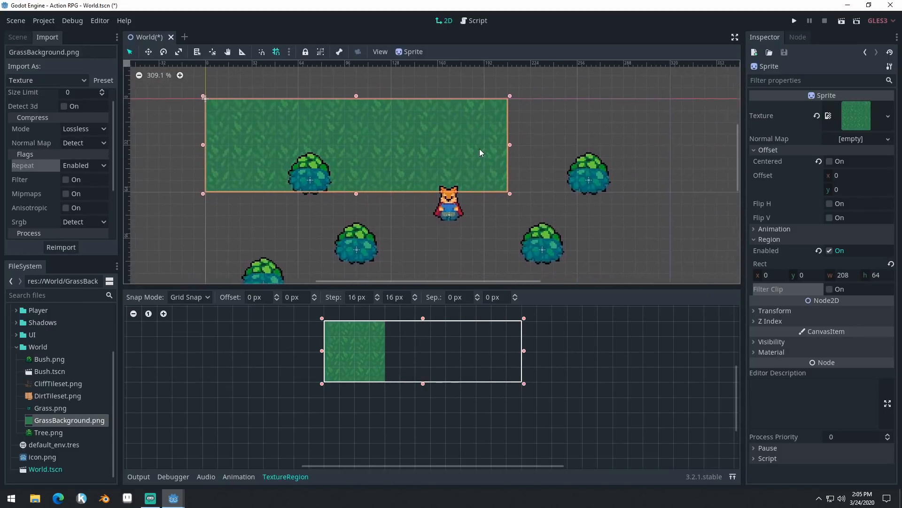
pyautogui.scroll(-1, 460, 161)
pyautogui.moveTo(524, 351); pyautogui.dragTo(629, 354)
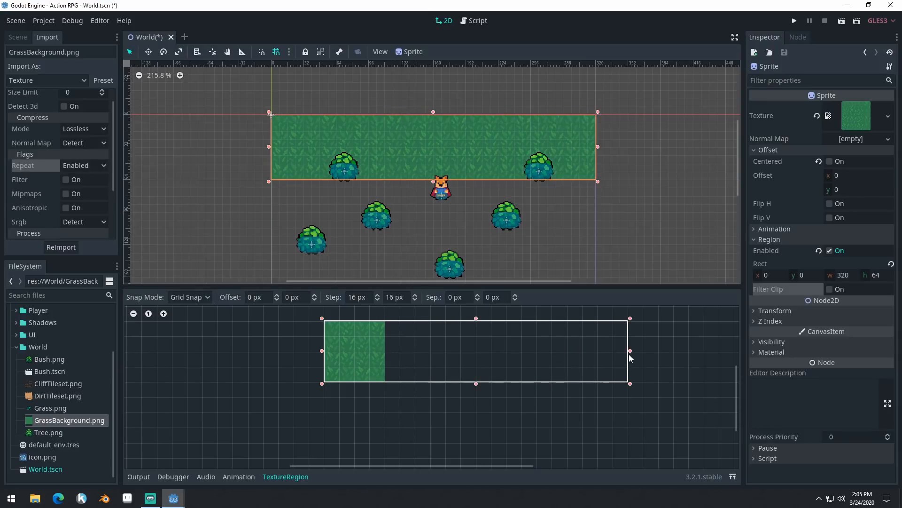
# - Extend the grass texture region's height to 192 to cover the game area, and close the TextureRegion editor
pyautogui.scroll(-1, 508, 192)
pyautogui.scroll(-2, 508, 191)
pyautogui.scroll(-2, 480, 351)
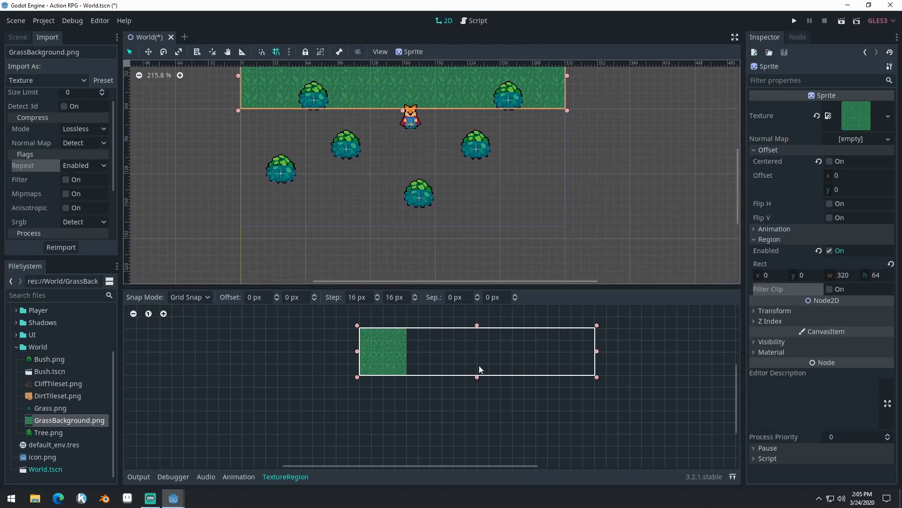
pyautogui.scroll(4, 476, 218)
pyautogui.scroll(-1, 487, 227)
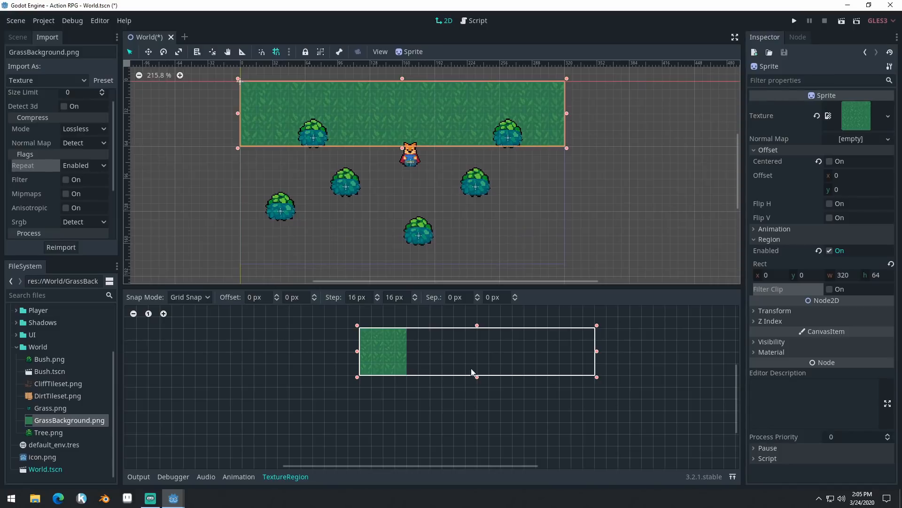
pyautogui.moveTo(478, 377); pyautogui.dragTo(479, 468)
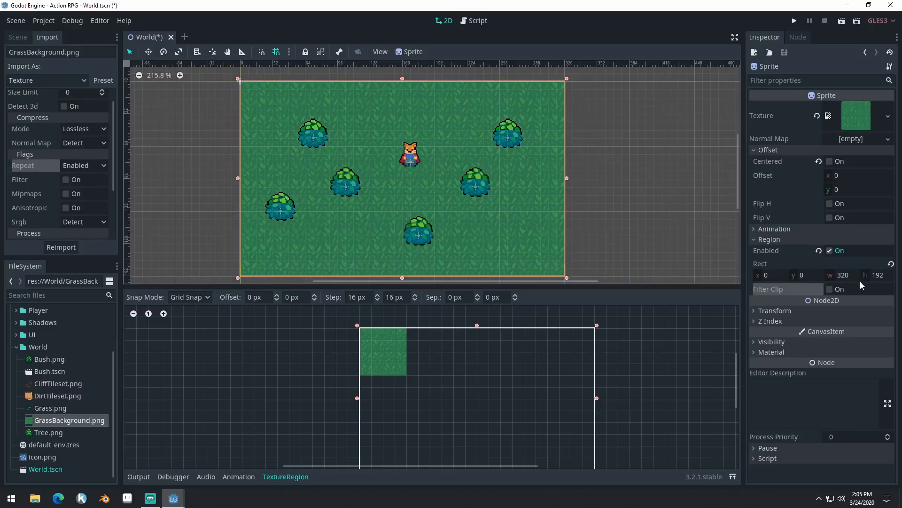
pyautogui.click(301, 477)
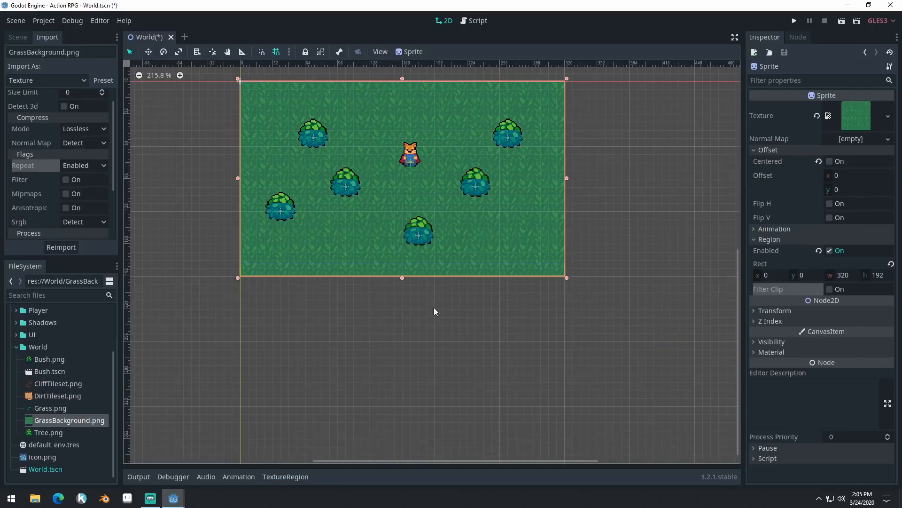
# - Turn on Centered for the grass sprite and check its placement around the scene origin
pyautogui.scroll(5, 382, 205)
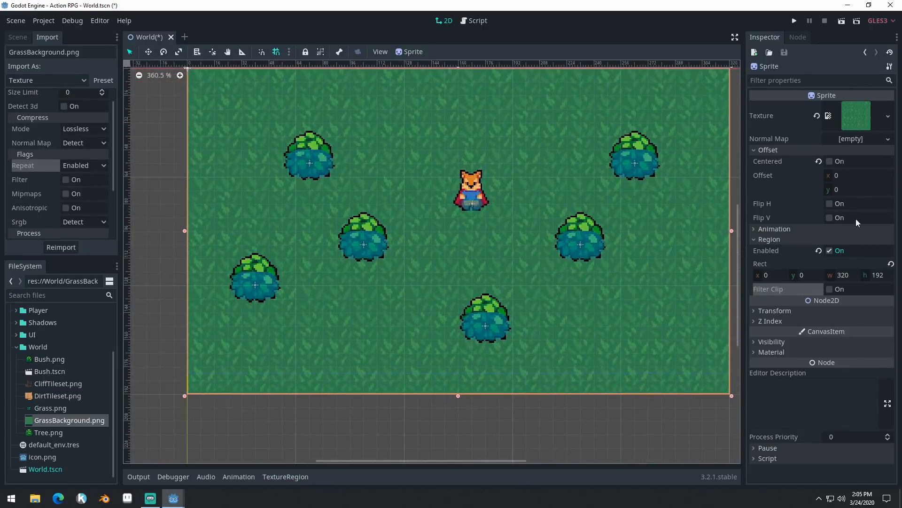
pyautogui.click(829, 161)
pyautogui.scroll(-8, 517, 254)
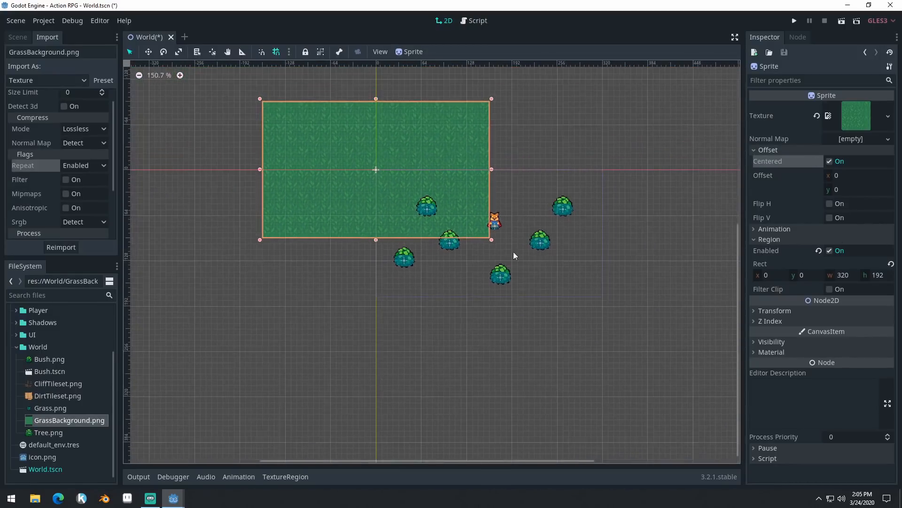
pyautogui.scroll(4, 517, 245)
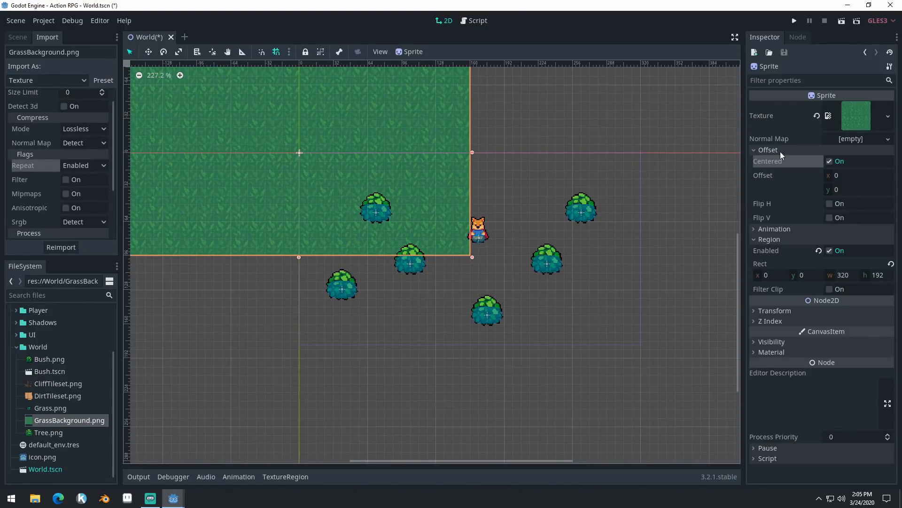
# - Expand the grass sprite's Transform properties and set Position x to 320/2
pyautogui.click(786, 311)
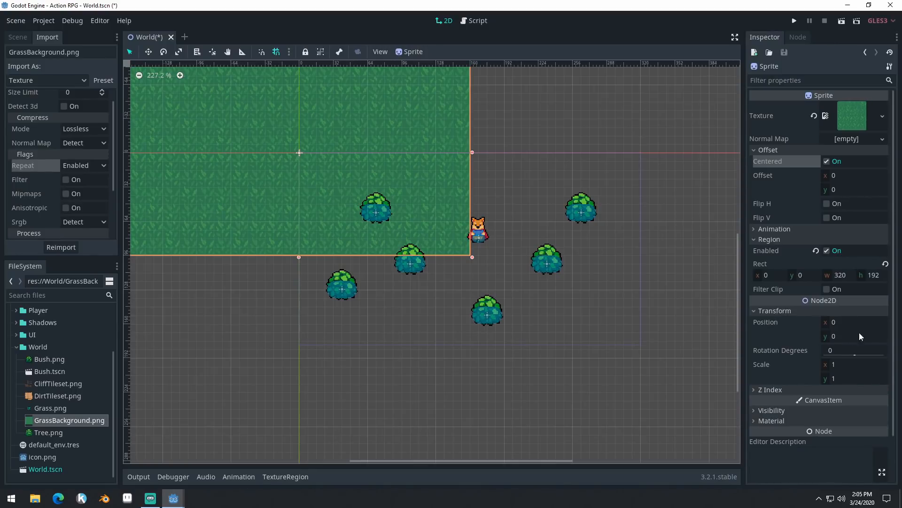
pyautogui.click(862, 323)
pyautogui.write('320/2')
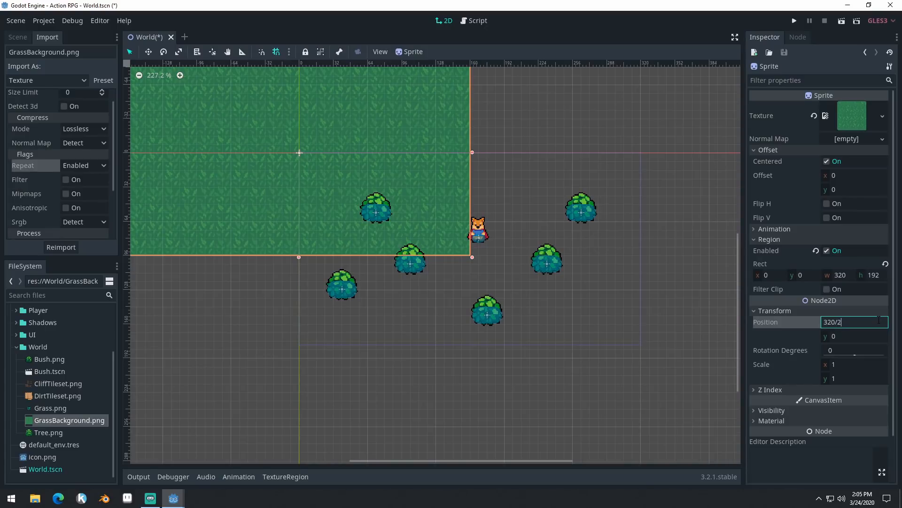
pyautogui.press('Return')
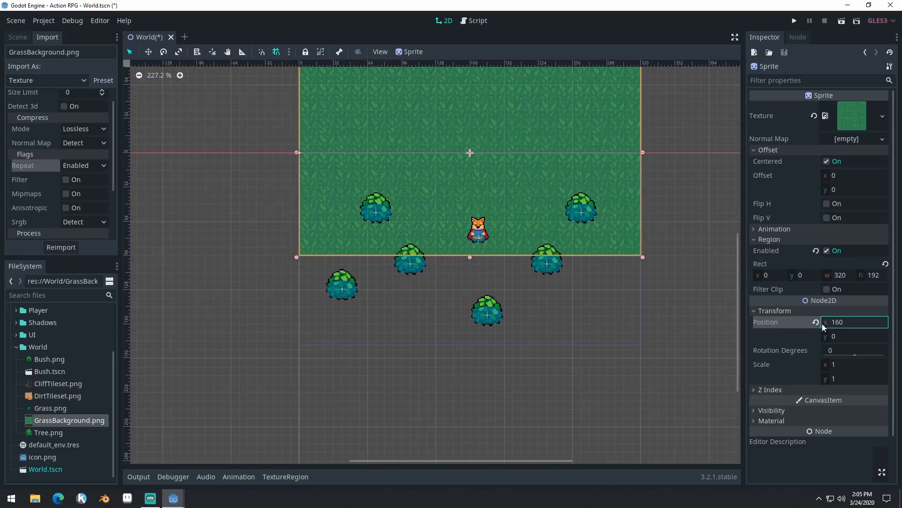
# - Set the grass sprite's Position y to 180/2 so the sprite is centred on the game area
pyautogui.click(851, 335)
pyautogui.write('180')
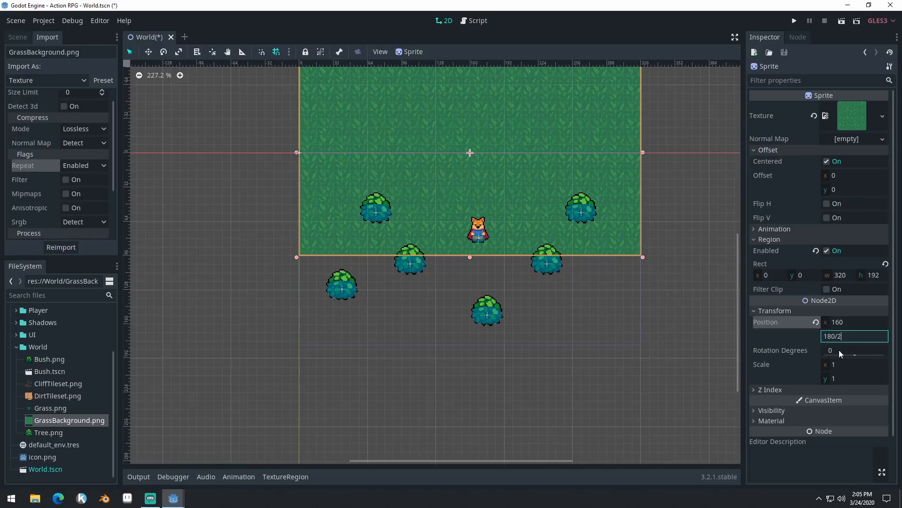
pyautogui.write('/2')
pyautogui.press('Return')
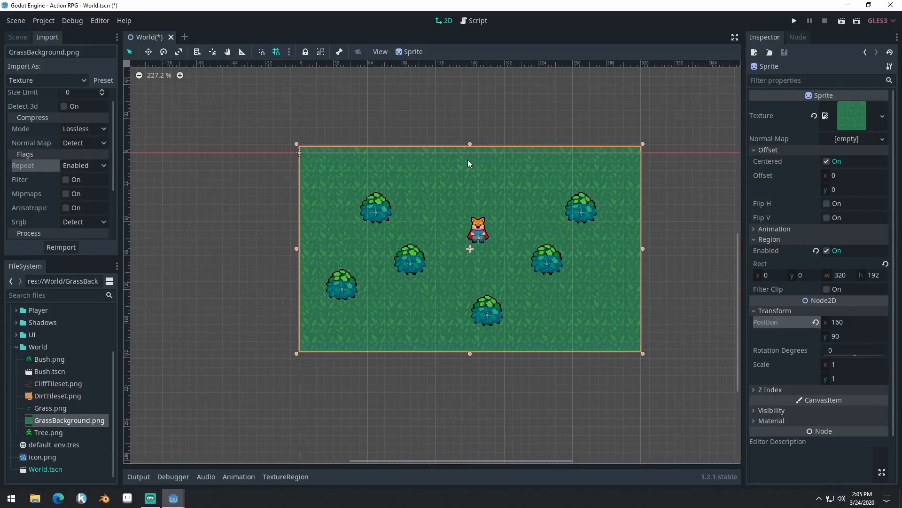
pyautogui.scroll(4, 664, 257)
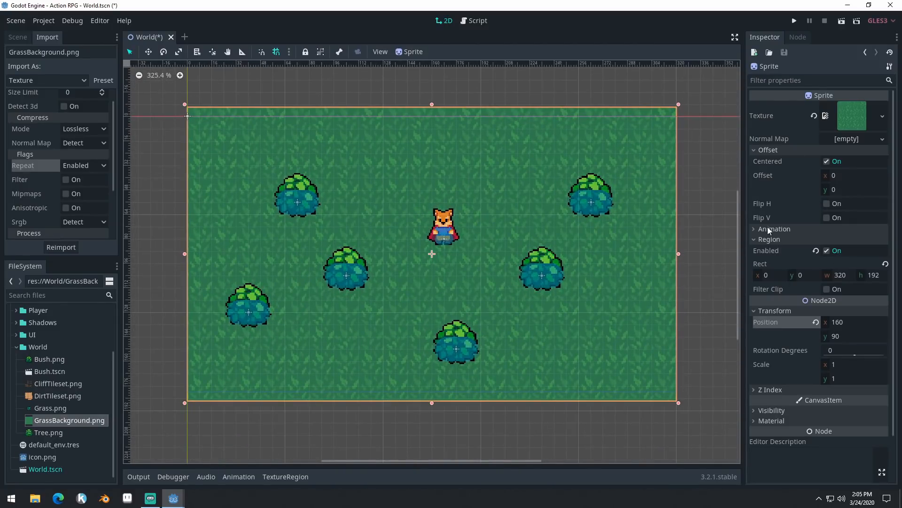
# - Set the grass sprite's Region Rect to a width of 320 and a height of 180
pyautogui.click(770, 240)
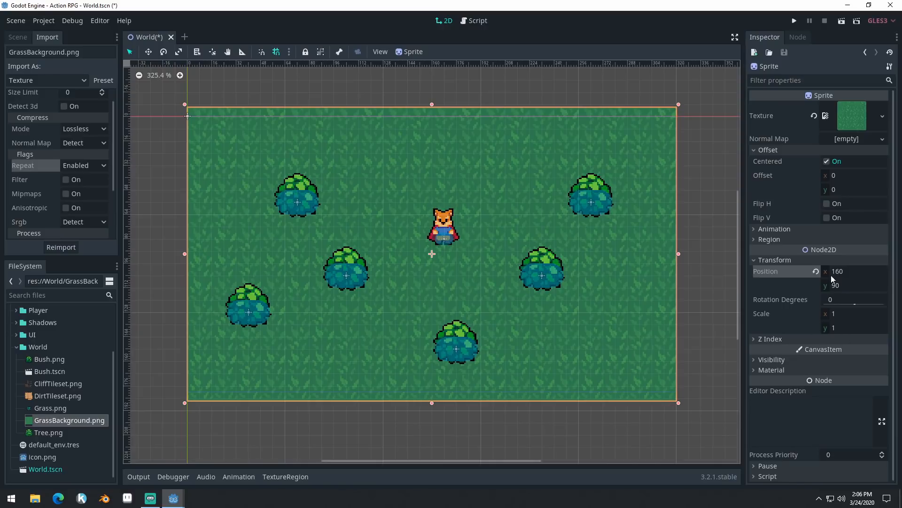
pyautogui.click(771, 241)
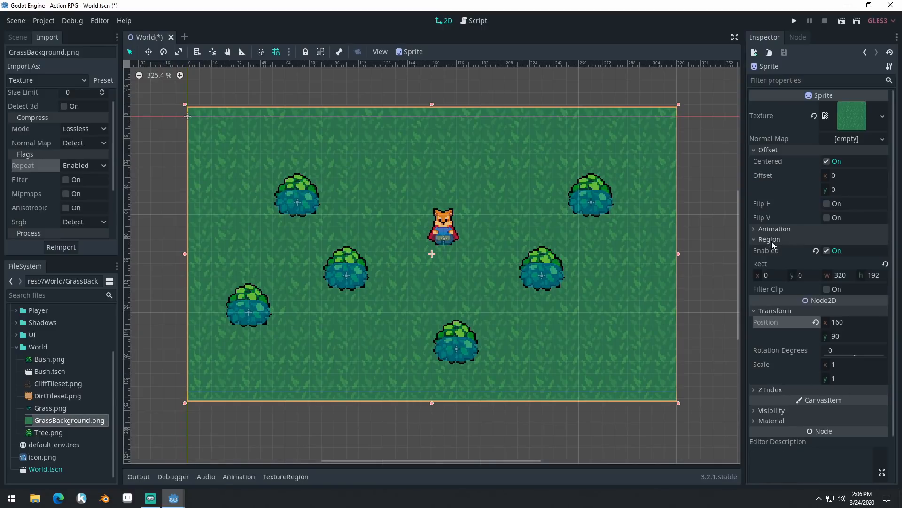
pyautogui.click(844, 274)
pyautogui.write('320')
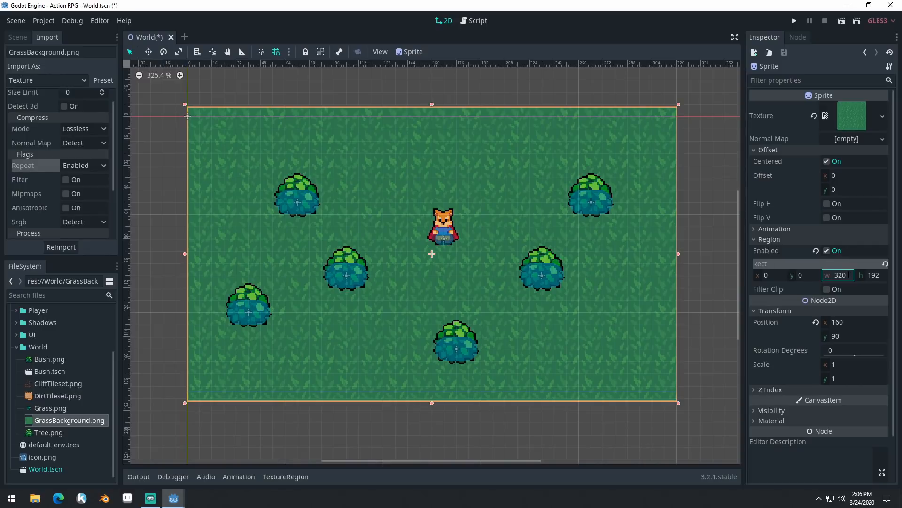
pyautogui.click(873, 275)
pyautogui.write('180')
pyautogui.press('Return')
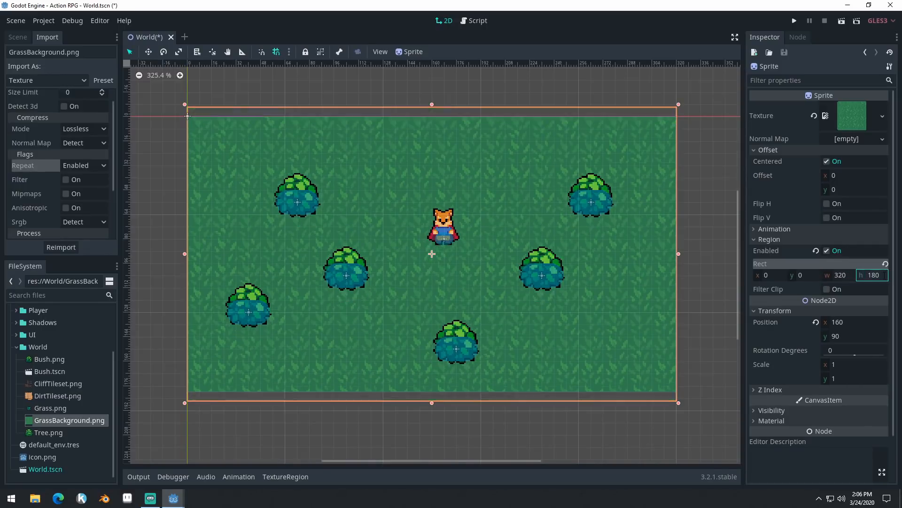
pyautogui.scroll(-5, 498, 200)
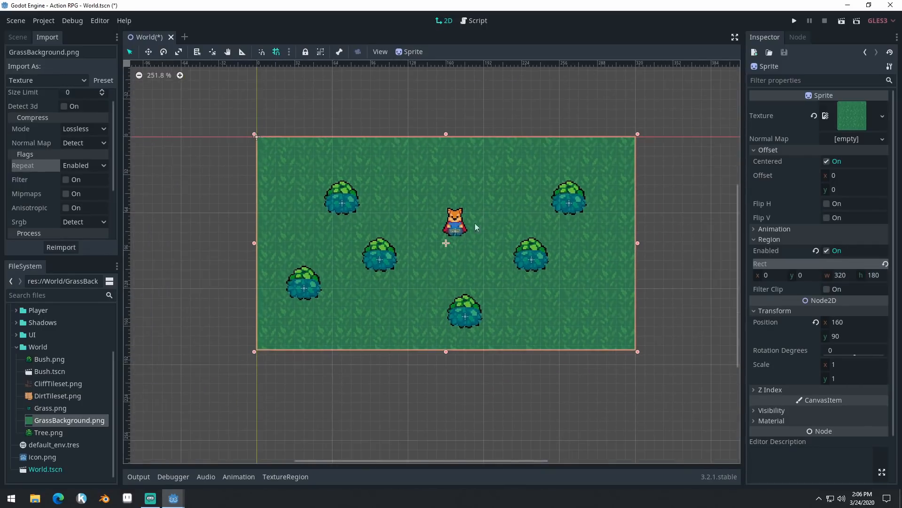
pyautogui.scroll(5, 441, 238)
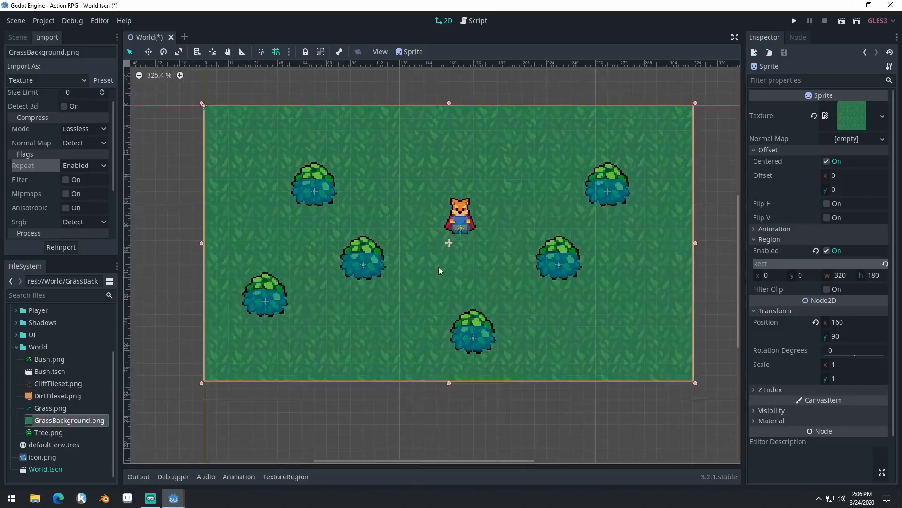
# - Rename the grass Sprite node in the scene tree as Background
pyautogui.click(18, 37)
pyautogui.scroll(-4, 399, 188)
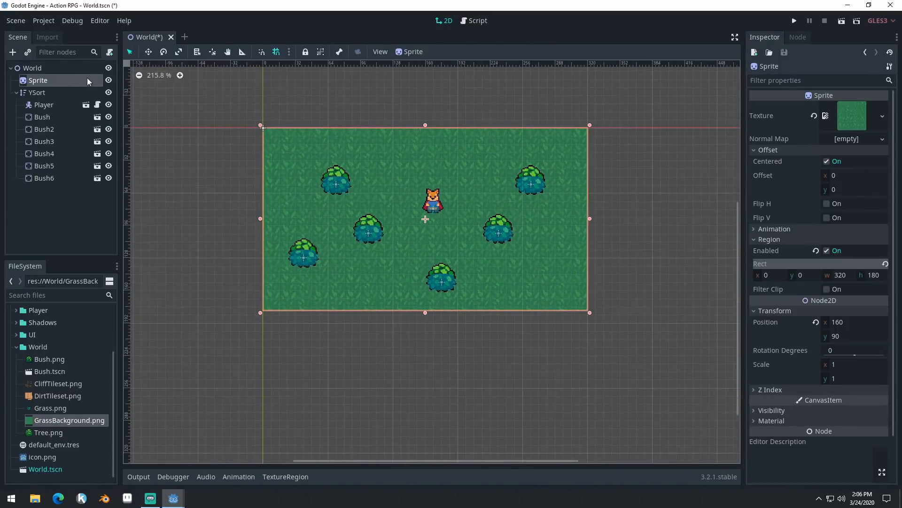
pyautogui.keyDown('shift'); pyautogui.hscroll(-2, 160, 148); pyautogui.keyUp('shift')
pyautogui.doubleClick(57, 81)
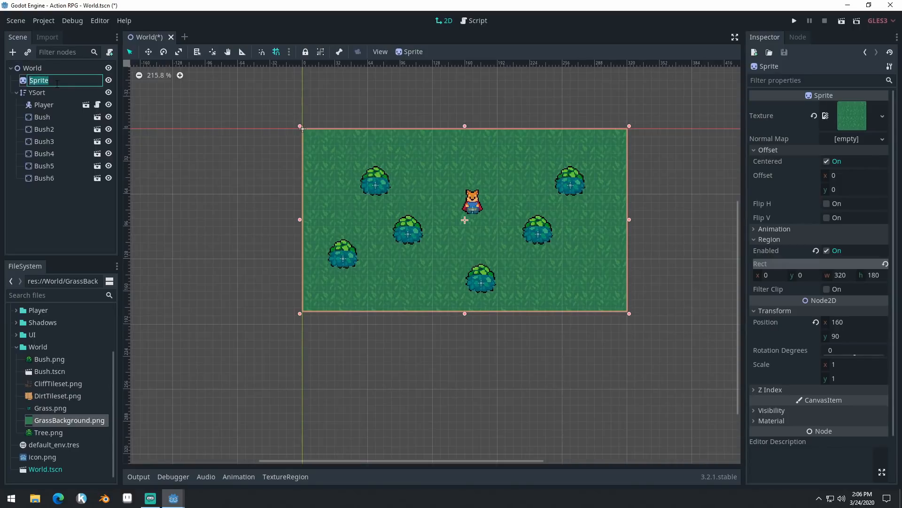
pyautogui.write('Background')
pyautogui.press('Return')
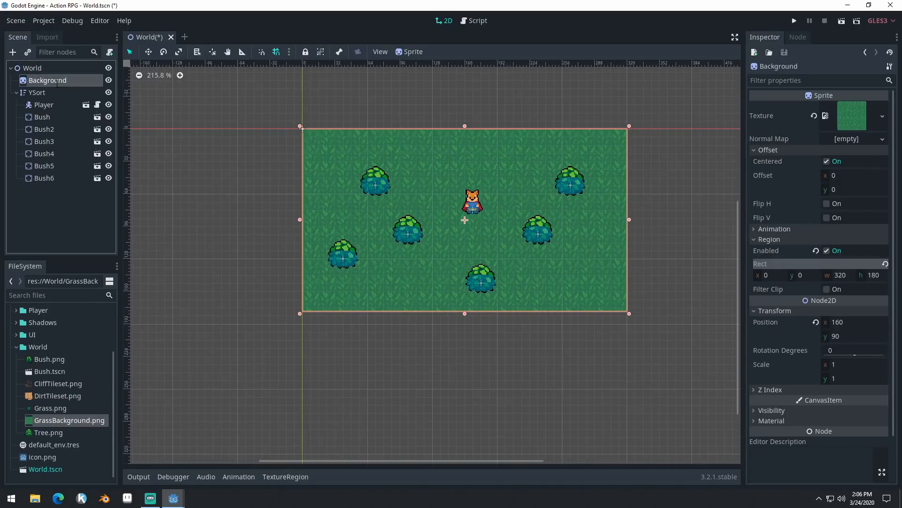
# - Hide the Background sprite and add a TextureRect node to World, stretched from the origin over the game area
pyautogui.click(108, 80)
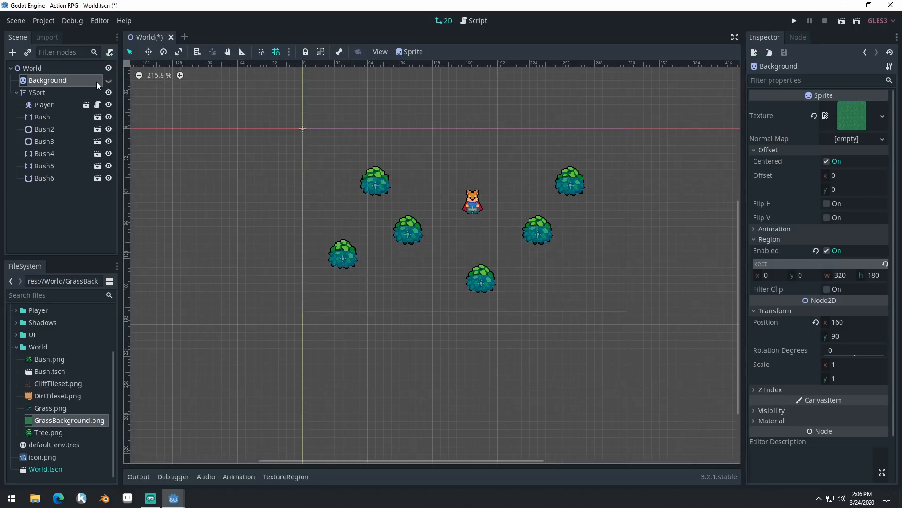
pyautogui.click(44, 69)
pyautogui.click(12, 51)
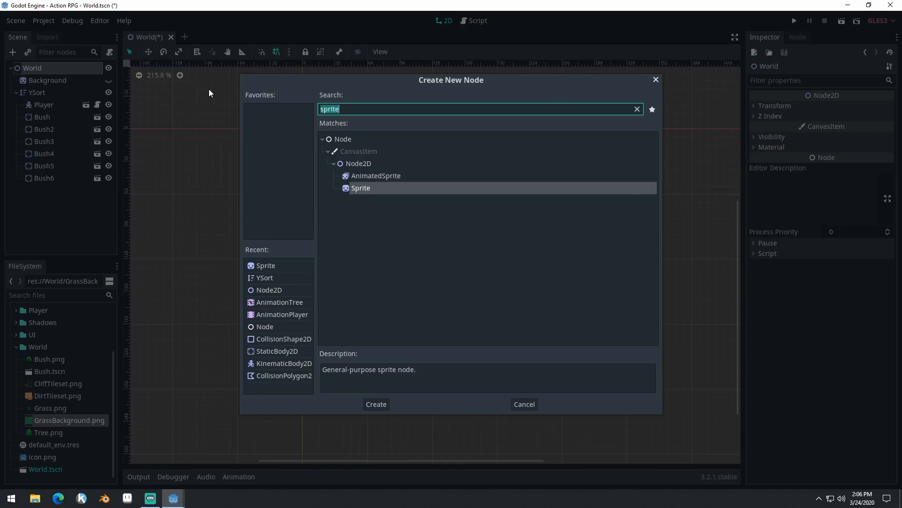
pyautogui.write('Text')
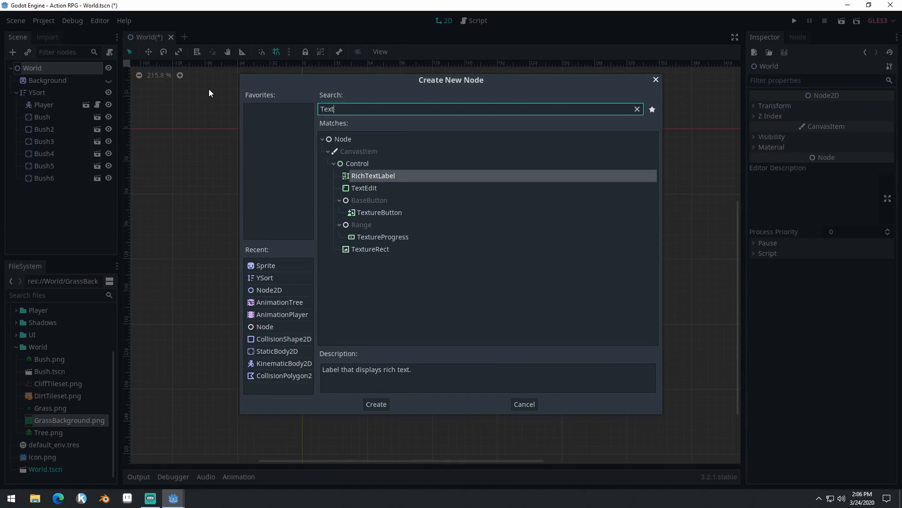
pyautogui.doubleClick(388, 250)
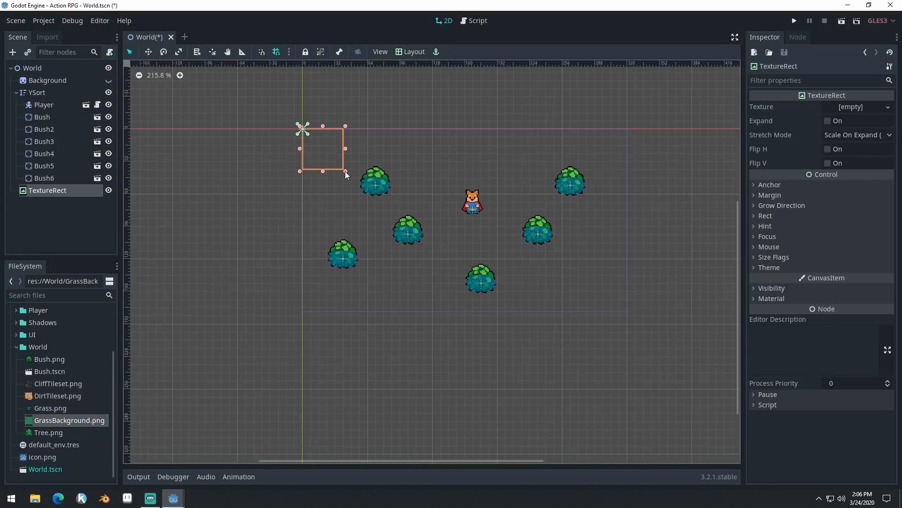
pyautogui.moveTo(345, 171); pyautogui.dragTo(629, 317)
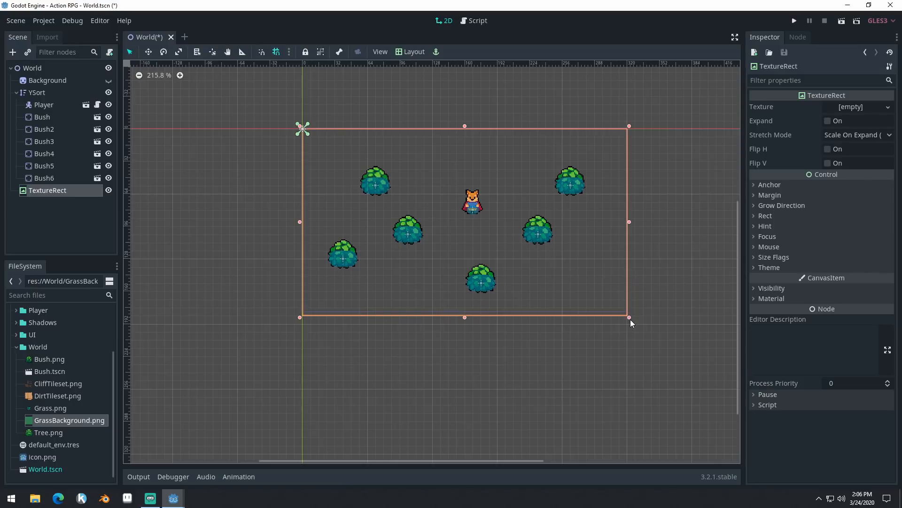
# - Move the TextureRect node above Background in the scene tree and rename it TextureRectBackground
pyautogui.moveTo(62, 189); pyautogui.dragTo(58, 76)
pyautogui.click(58, 80)
pyautogui.click(59, 81)
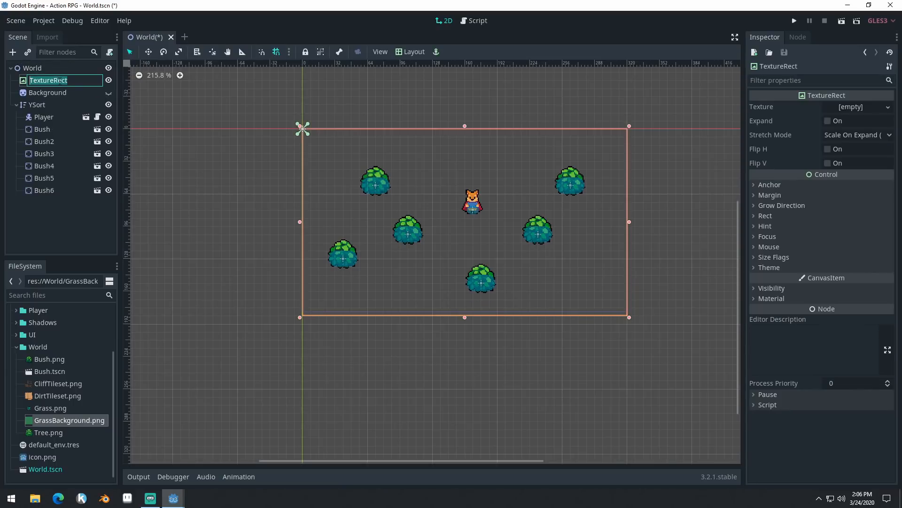
pyautogui.write('TextureRectBackground')
pyautogui.press('Return')
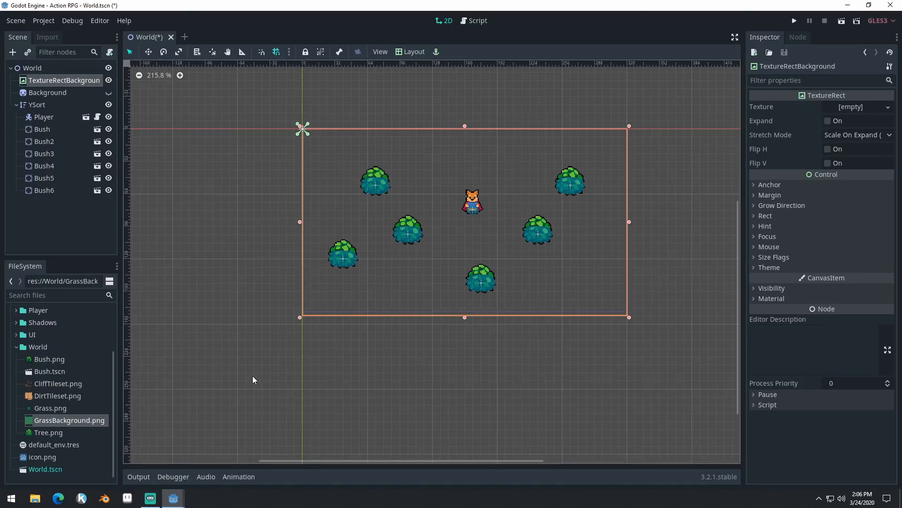
# - Assign GrassBackground.png as the TextureRect's texture and set its Stretch Mode to Tile
pyautogui.moveTo(56, 423); pyautogui.dragTo(846, 115)
pyautogui.scroll(3, 517, 207)
pyautogui.scroll(2, 402, 245)
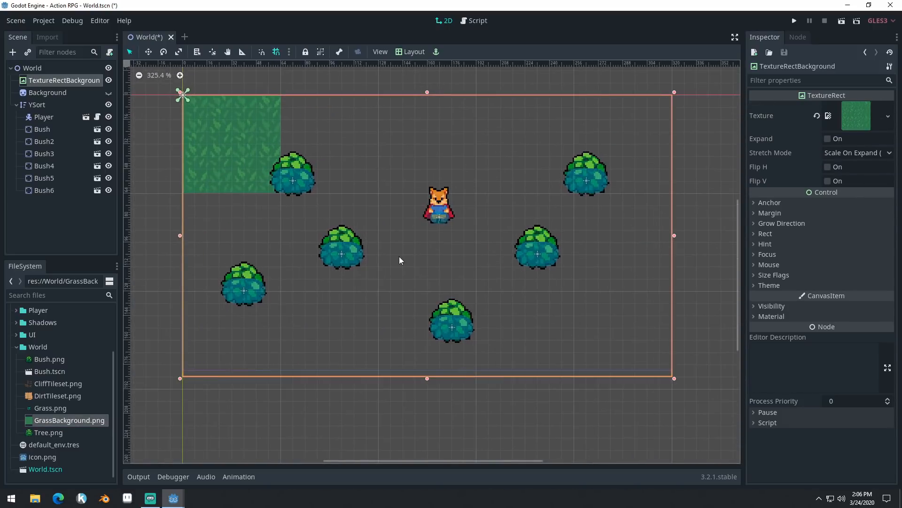
pyautogui.moveTo(679, 382)
pyautogui.mouseDown()
pyautogui.moveTo(297, 198)
pyautogui.moveTo(348, 209)
pyautogui.moveTo(658, 344)
pyautogui.moveTo(677, 388)
pyautogui.moveTo(677, 379)
pyautogui.mouseUp()
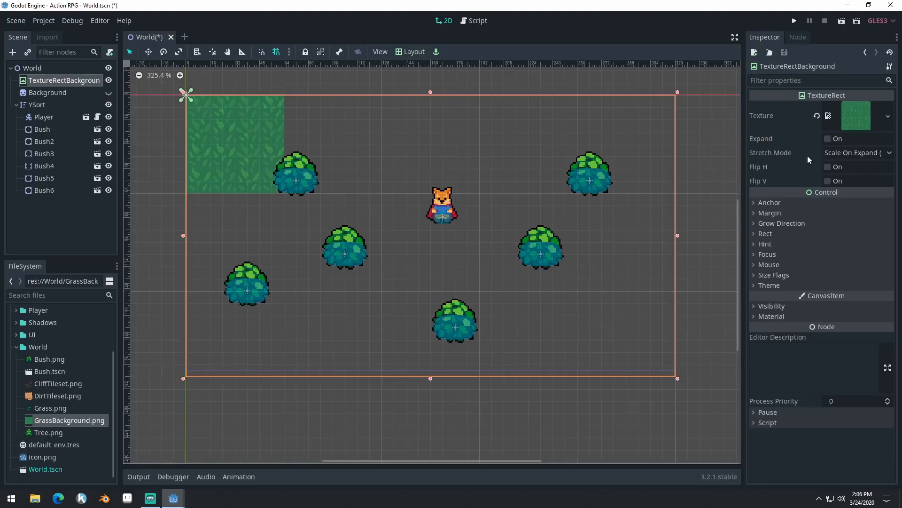
pyautogui.click(847, 156)
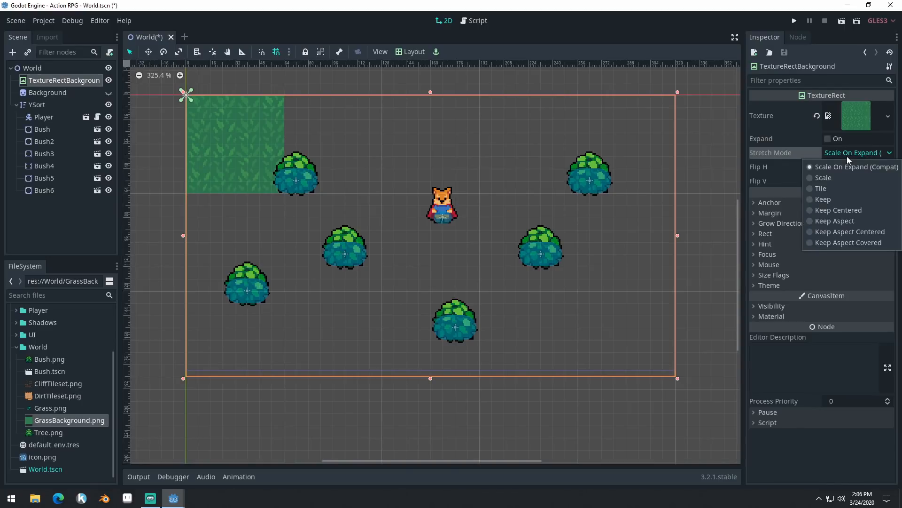
pyautogui.click(829, 188)
pyautogui.scroll(-5, 658, 362)
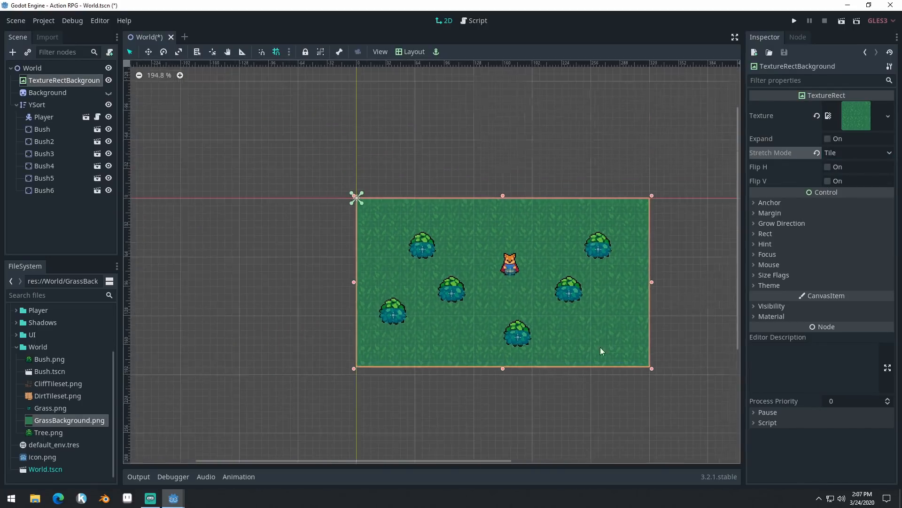
# - Try enlarging the tiled TextureRect at two opposite corners beyond the game area, and undo both resizes
pyautogui.moveTo(354, 197); pyautogui.dragTo(186, 93)
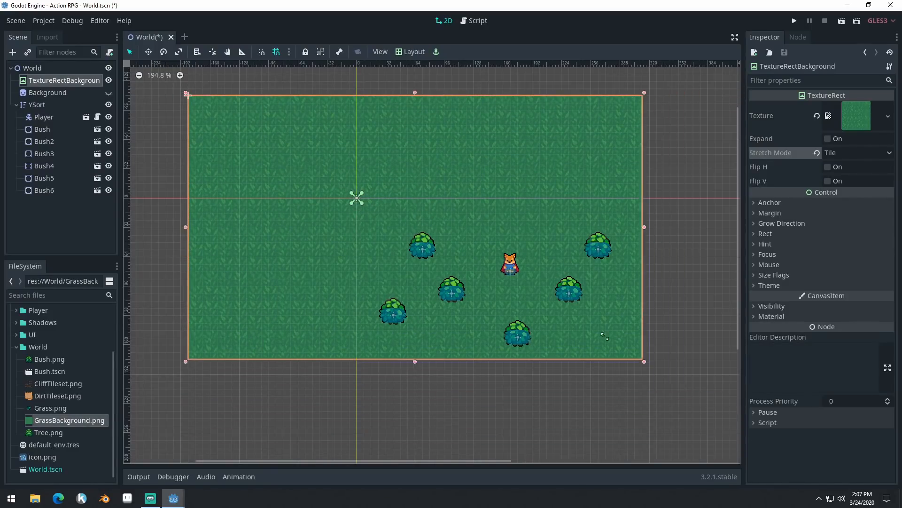
pyautogui.moveTo(652, 368); pyautogui.dragTo(732, 449)
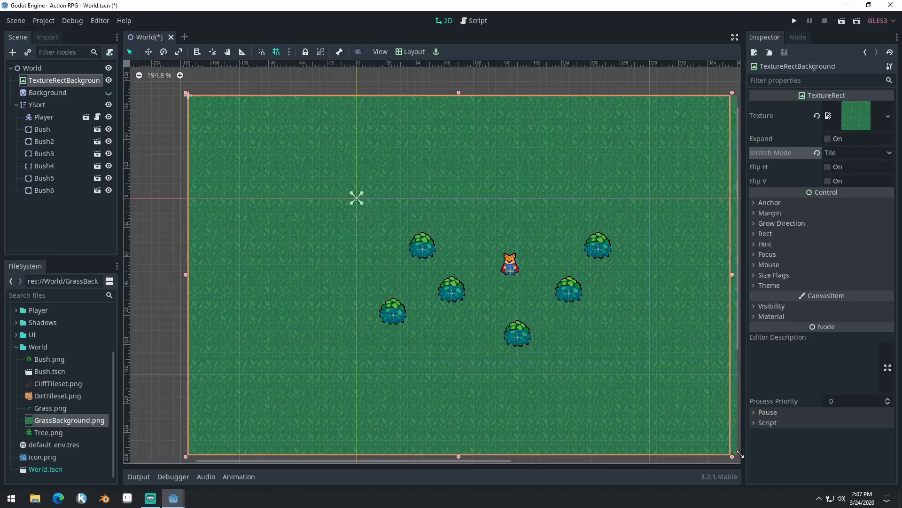
pyautogui.hotkey('ctrl', 'z')
pyautogui.hotkey('ctrl', 'z')
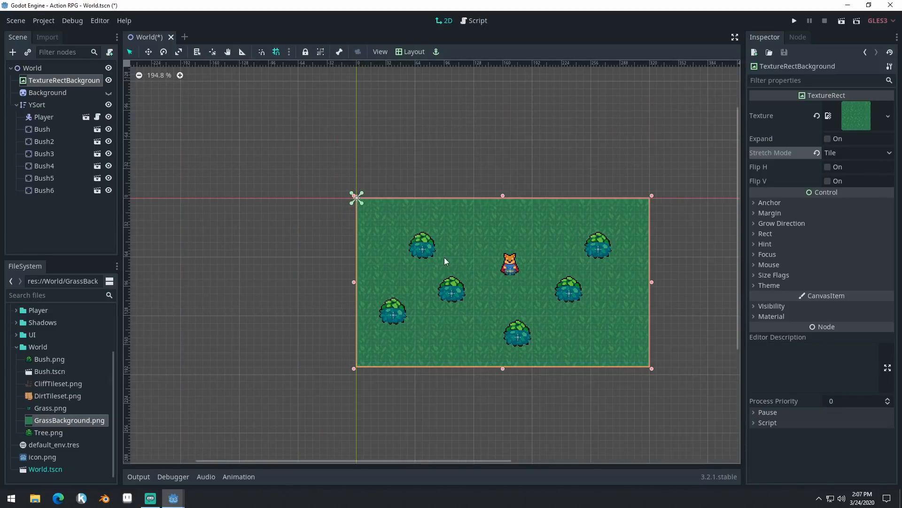
pyautogui.scroll(5, 567, 287)
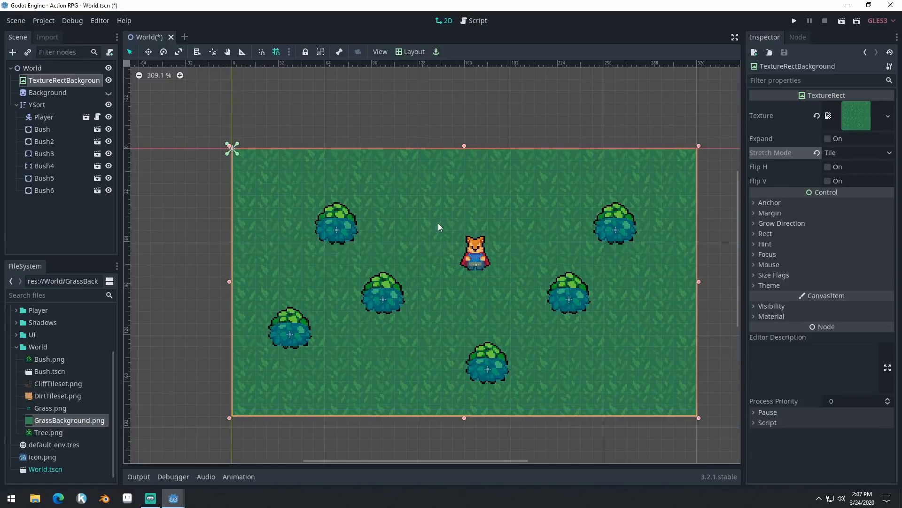
pyautogui.scroll(-3, 330, 162)
pyautogui.scroll(2, 390, 226)
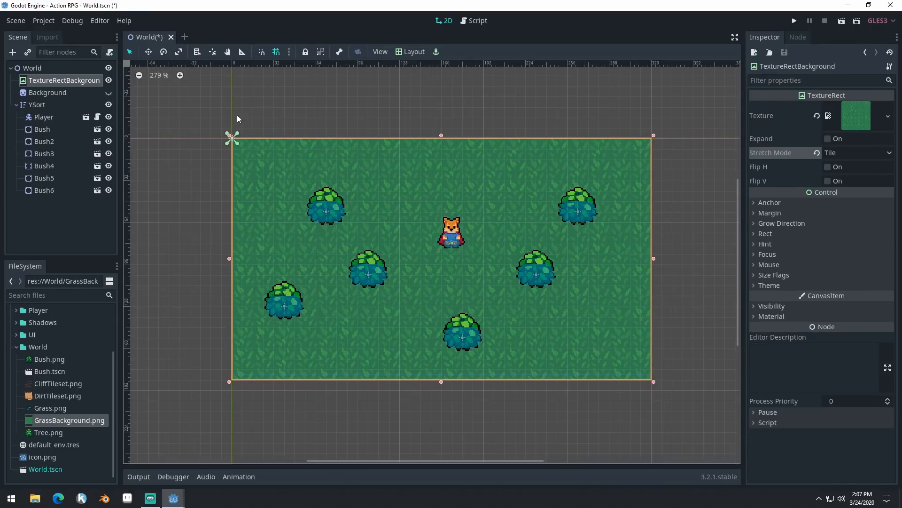
# - Extend the TextureRect's upper-left corner beyond the scene origin and bring that corner back to the origin
pyautogui.moveTo(232, 140); pyautogui.dragTo(160, 86)
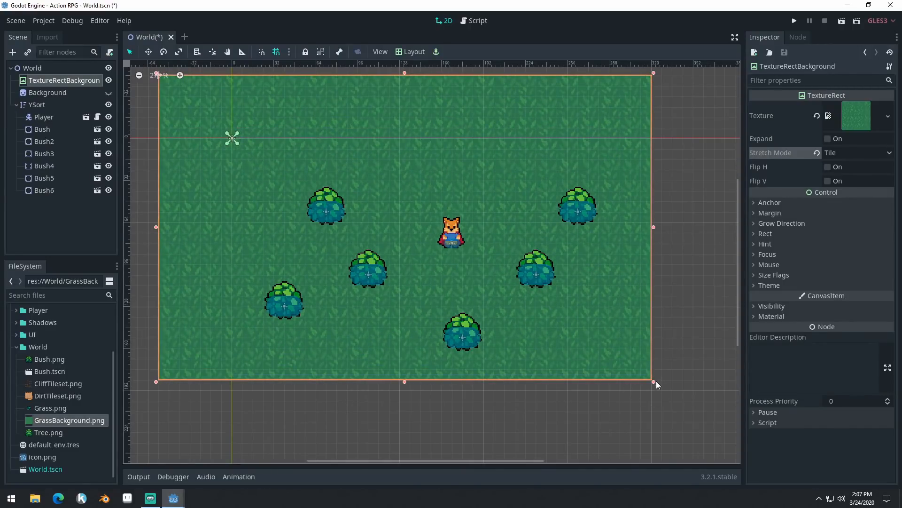
pyautogui.moveTo(655, 383)
pyautogui.mouseDown()
pyautogui.moveTo(701, 420)
pyautogui.moveTo(649, 373)
pyautogui.moveTo(654, 381)
pyautogui.mouseUp()
pyautogui.moveTo(195, 129); pyautogui.dragTo(251, 142, button='middle')
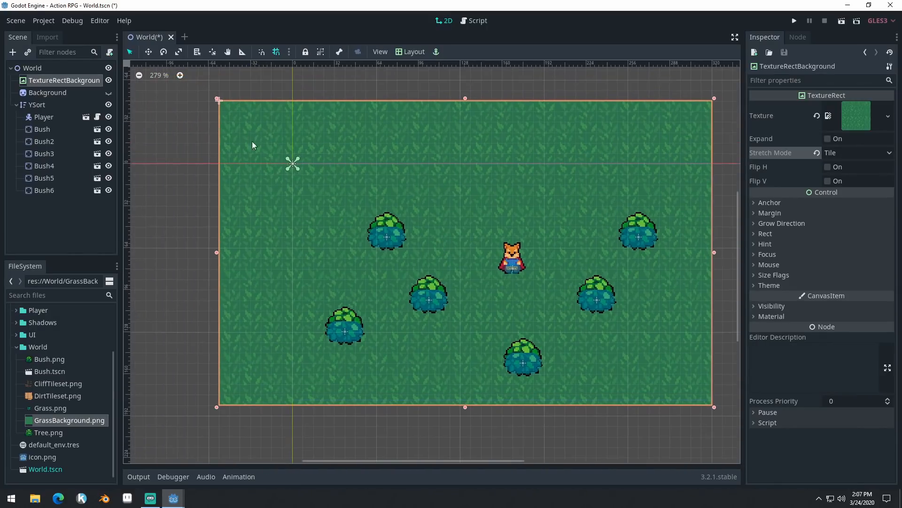
pyautogui.moveTo(218, 100); pyautogui.dragTo(293, 164)
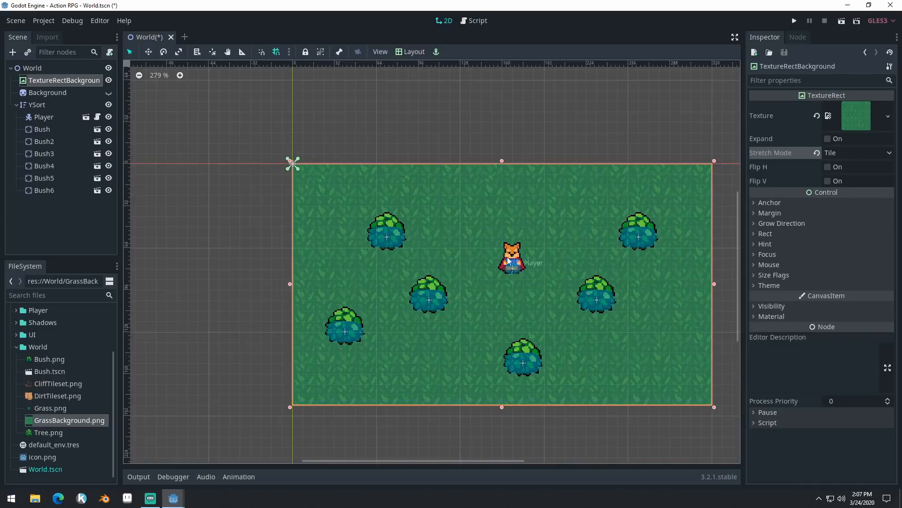
pyautogui.moveTo(577, 247); pyautogui.dragTo(520, 225, button='middle')
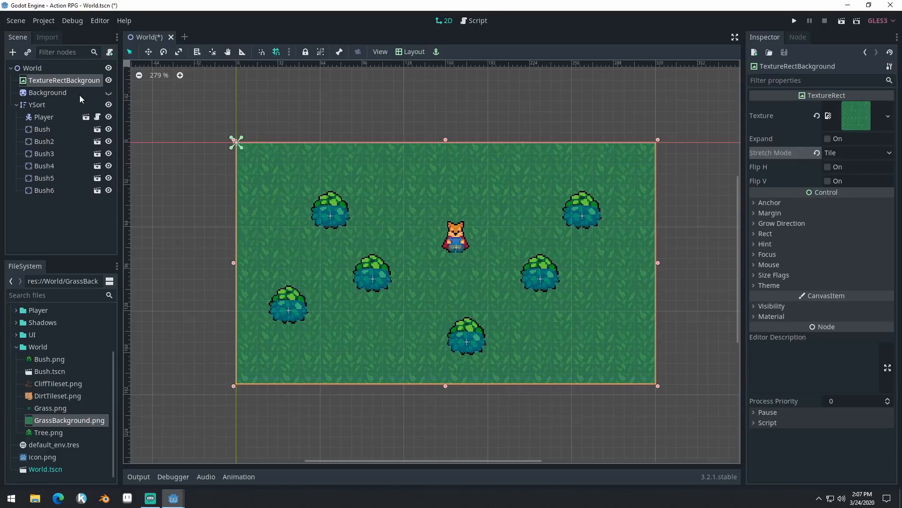
# - Show the Background sprite again, delete the TextureRectBackground node, and select Background
pyautogui.click(108, 92)
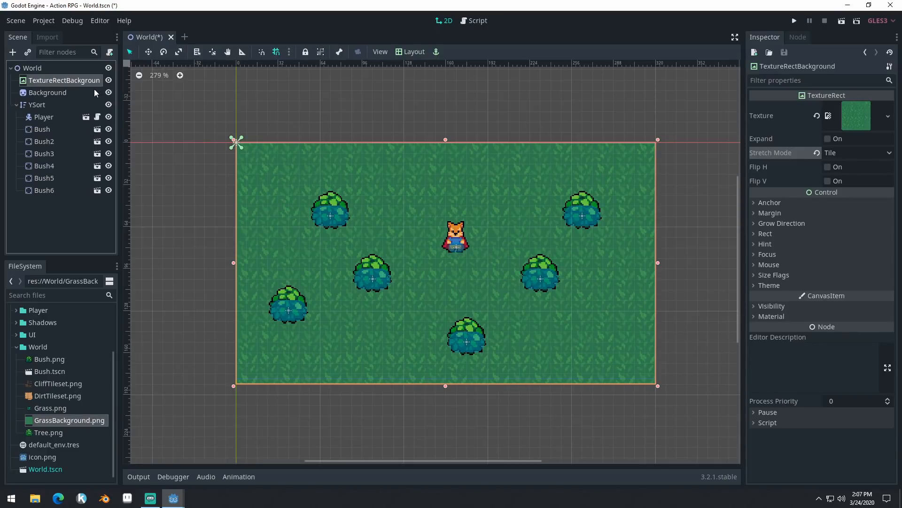
pyautogui.click(63, 72)
pyautogui.click(65, 82)
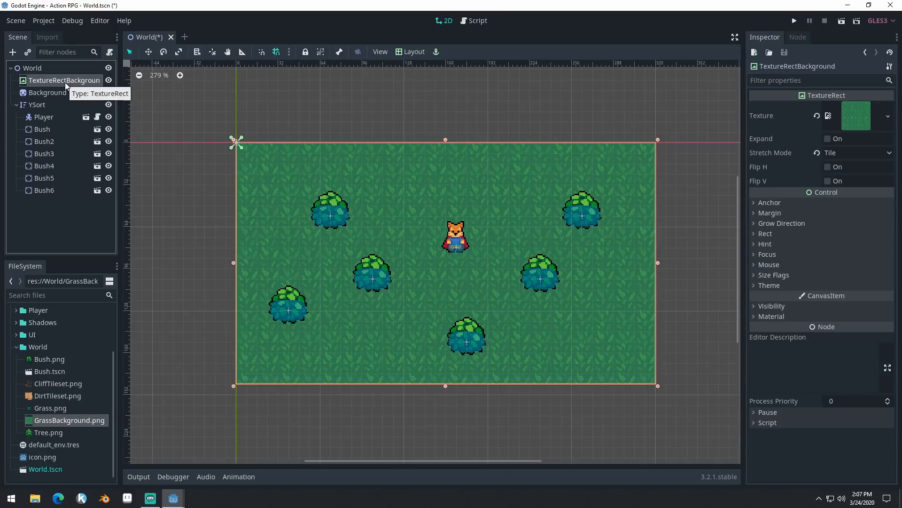
pyautogui.press('Delete')
pyautogui.press('Return')
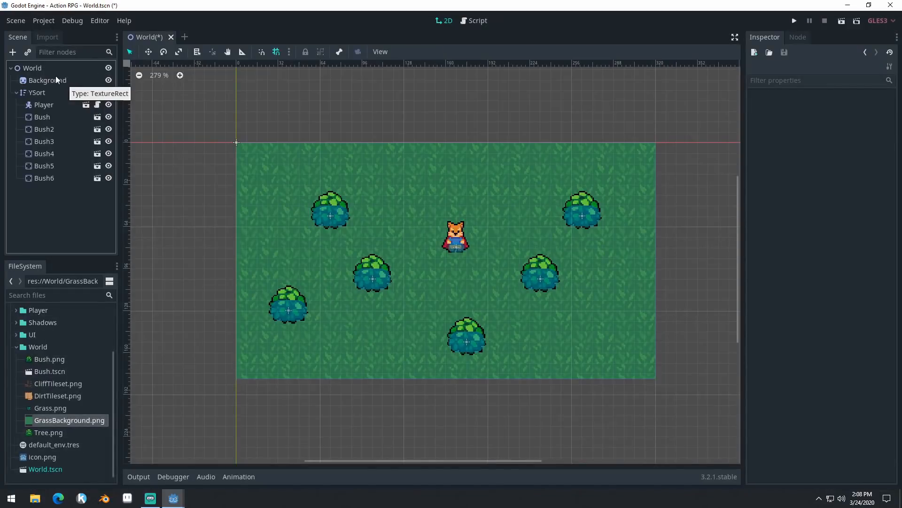
pyautogui.click(56, 79)
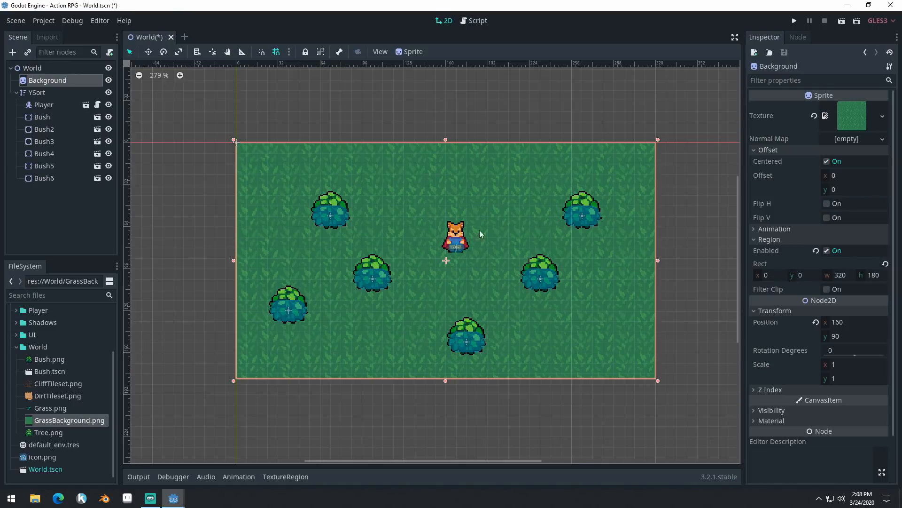
# - Save the World scene and run the project
pyautogui.scroll(-3, 385, 224)
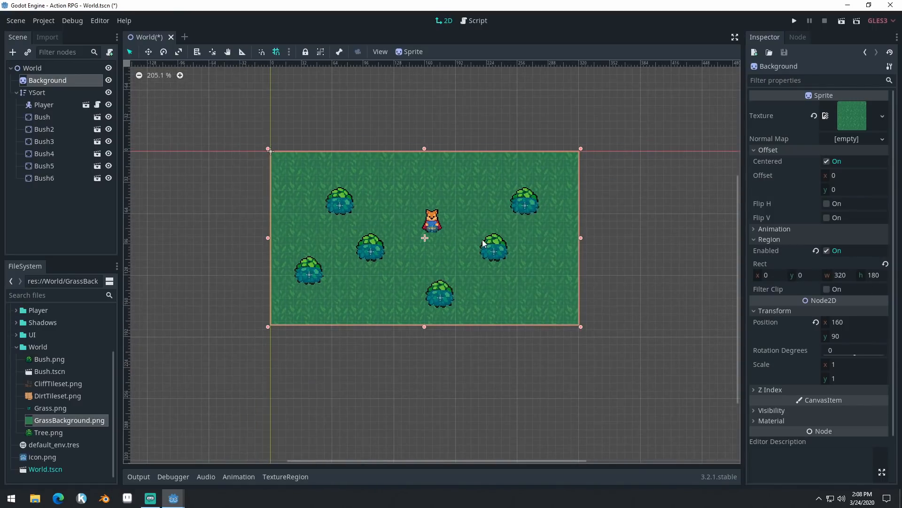
pyautogui.scroll(3, 463, 232)
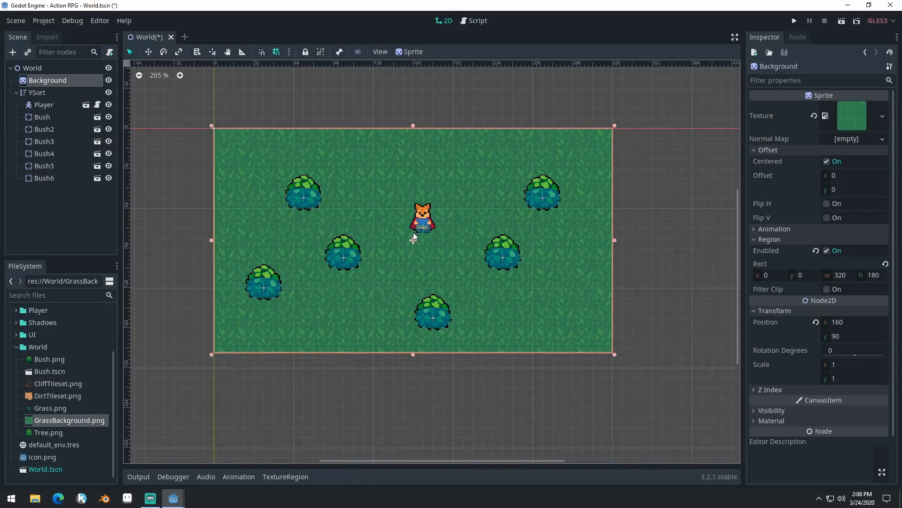
pyautogui.hotkey('ctrl', 's')
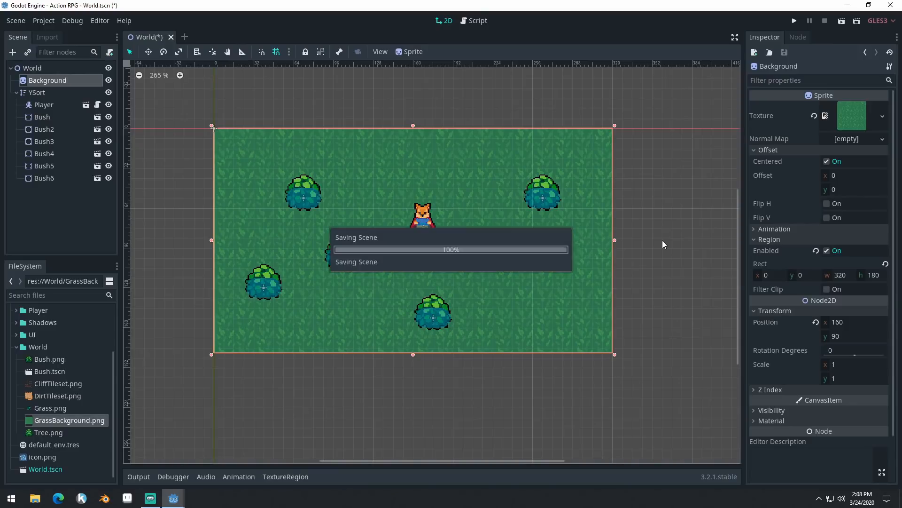
pyautogui.click(794, 21)
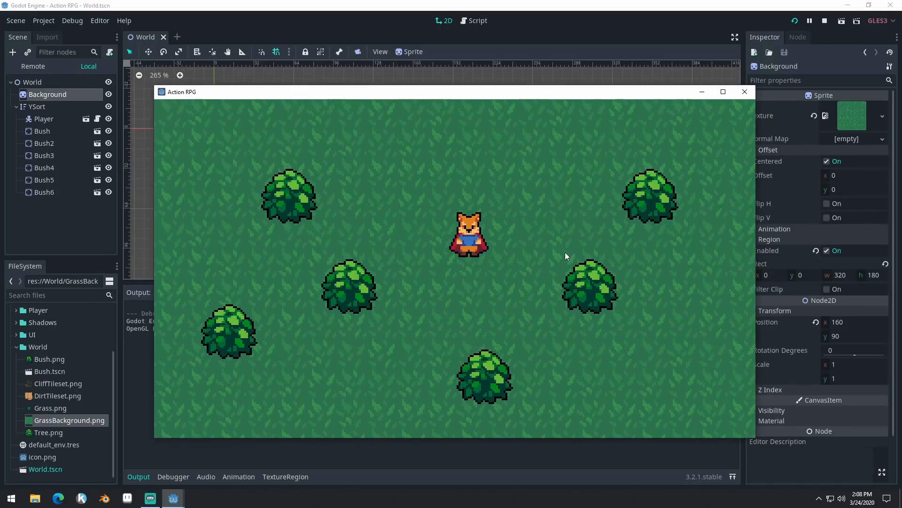
# - Walk the player across the grass and around the bushes to check the background and draw sorting, and close the game
pyautogui.press('Left')
pyautogui.press('Down')
pyautogui.press('Up')
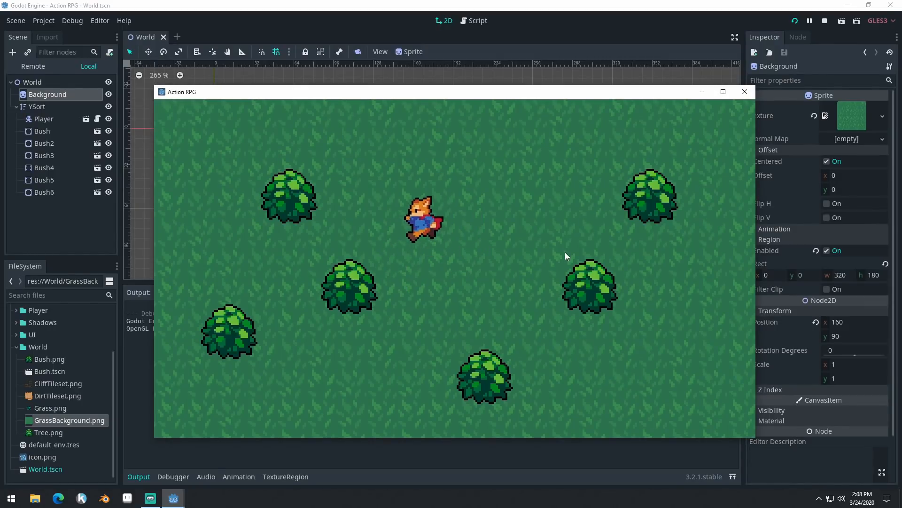
pyautogui.press('Left')
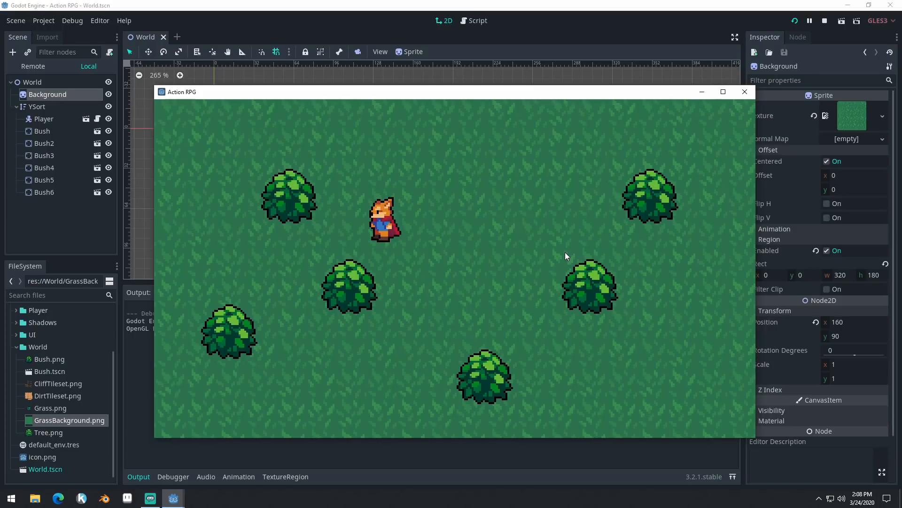
pyautogui.press('Up')
pyautogui.press('Right')
pyautogui.press('Down')
pyautogui.press('Right')
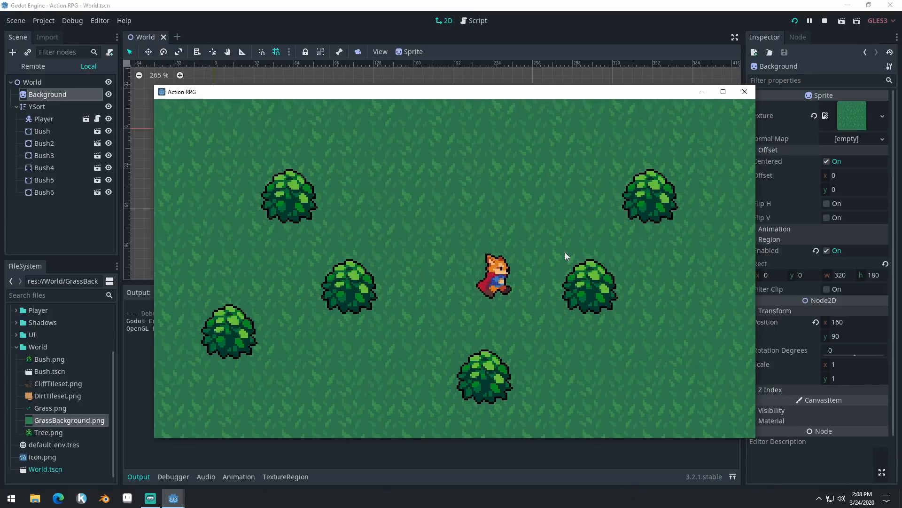
pyautogui.press('Up')
pyautogui.press('Right')
pyautogui.press('Down')
pyautogui.press('Left')
pyautogui.press('Up')
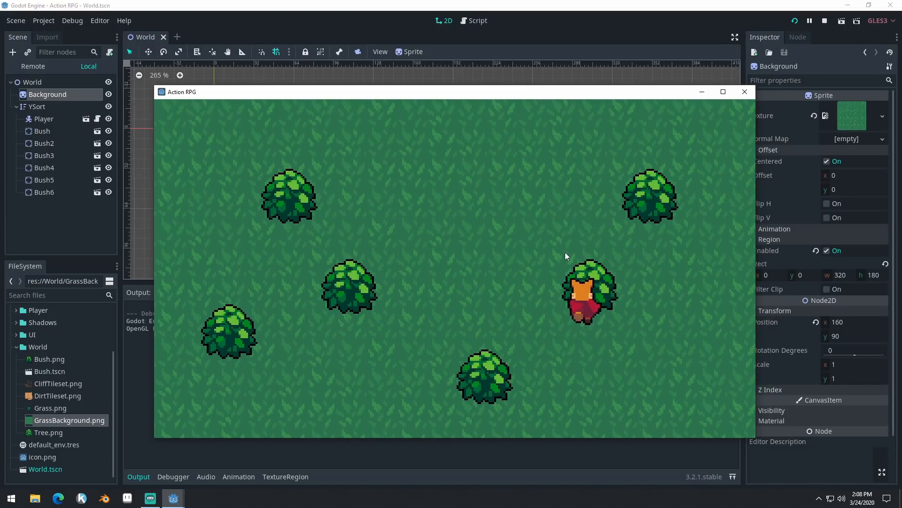
pyautogui.press('Left')
pyautogui.press('Up')
pyautogui.press('Right')
pyautogui.press('Down')
pyautogui.press('Left')
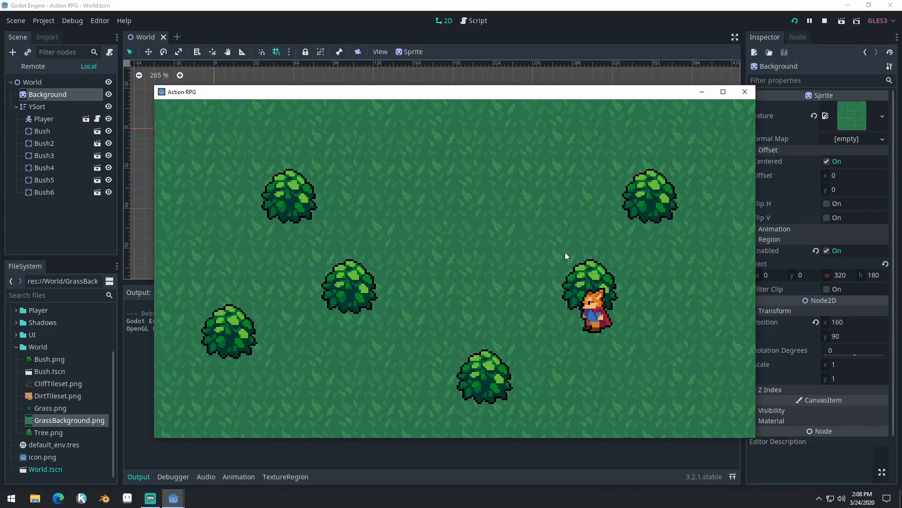
pyautogui.press('Left')
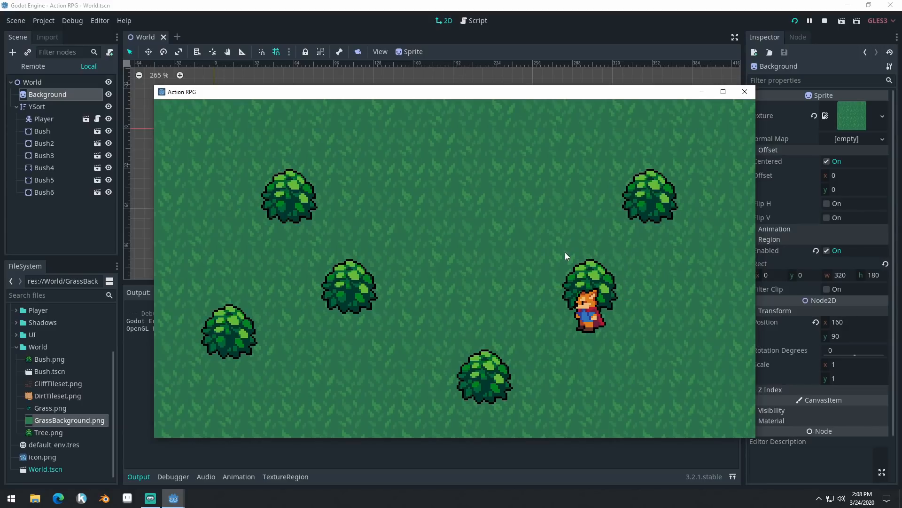
pyautogui.click(742, 94)
# - Add a TileMap node under World and place it between Background and YSort in the scene tree
pyautogui.scroll(-3, 655, 184)
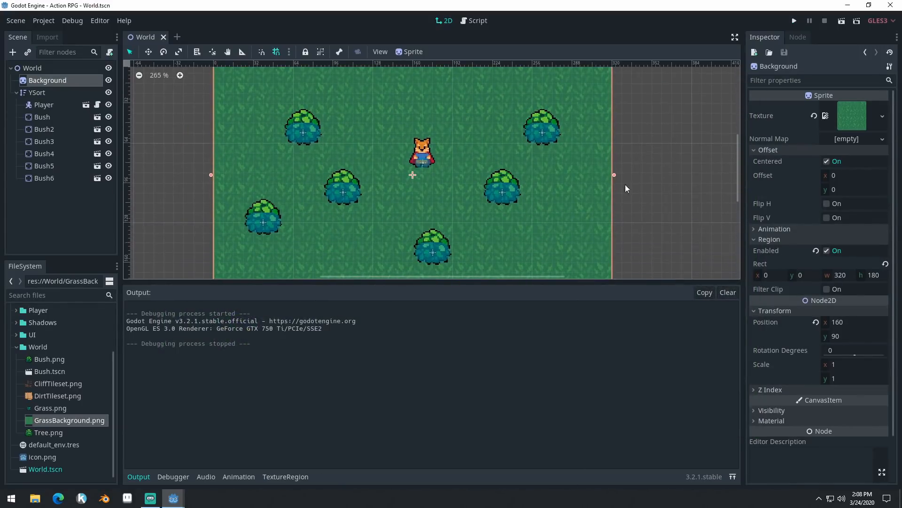
pyautogui.moveTo(456, 282); pyautogui.dragTo(456, 369)
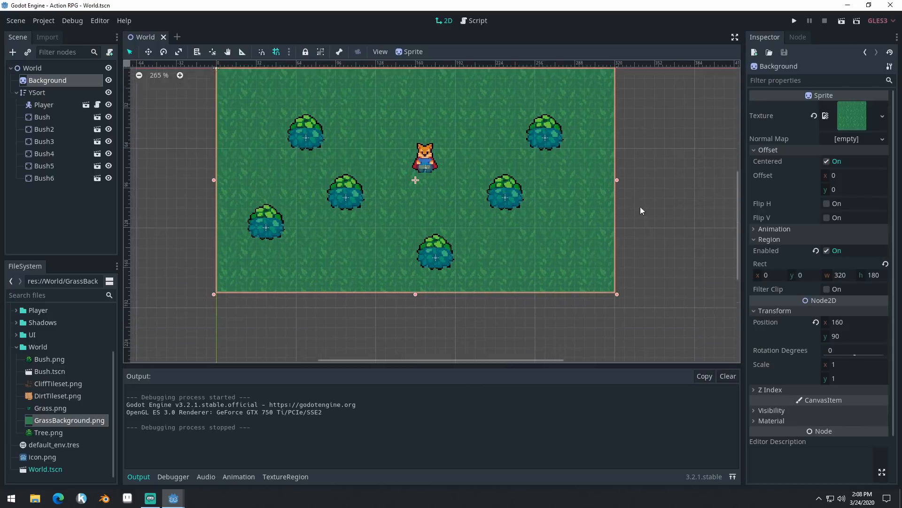
pyautogui.moveTo(641, 207); pyautogui.dragTo(661, 254, button='middle')
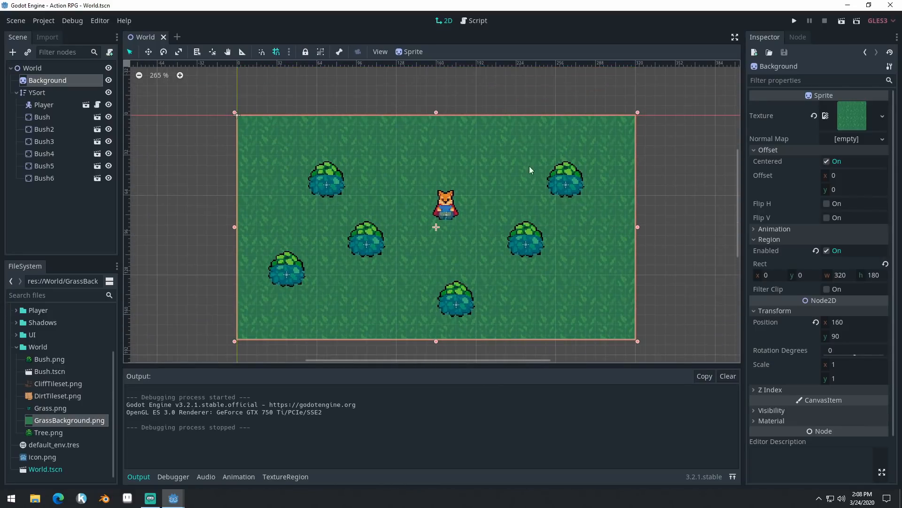
pyautogui.click(46, 69)
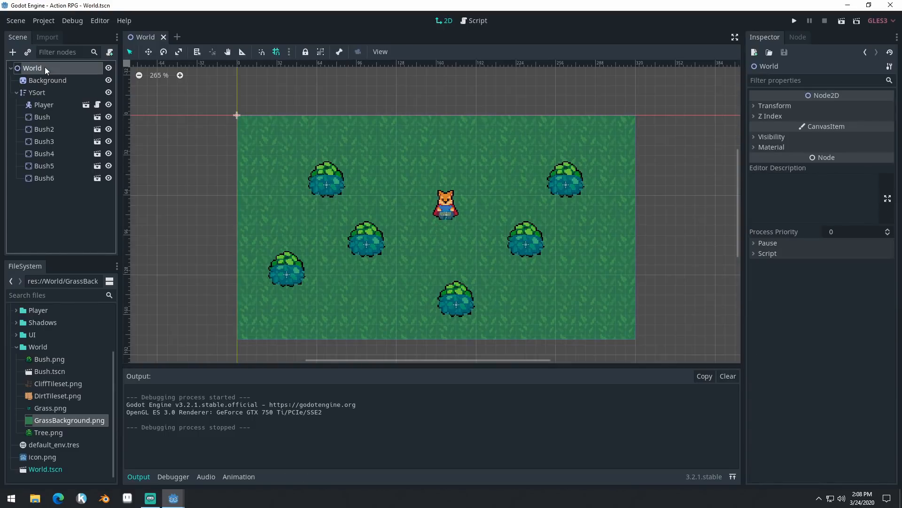
pyautogui.click(12, 52)
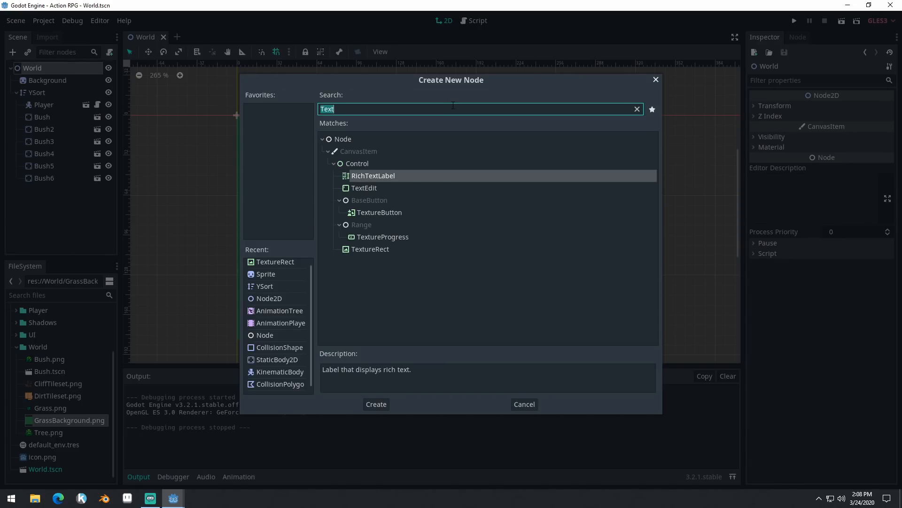
pyautogui.write('Tile')
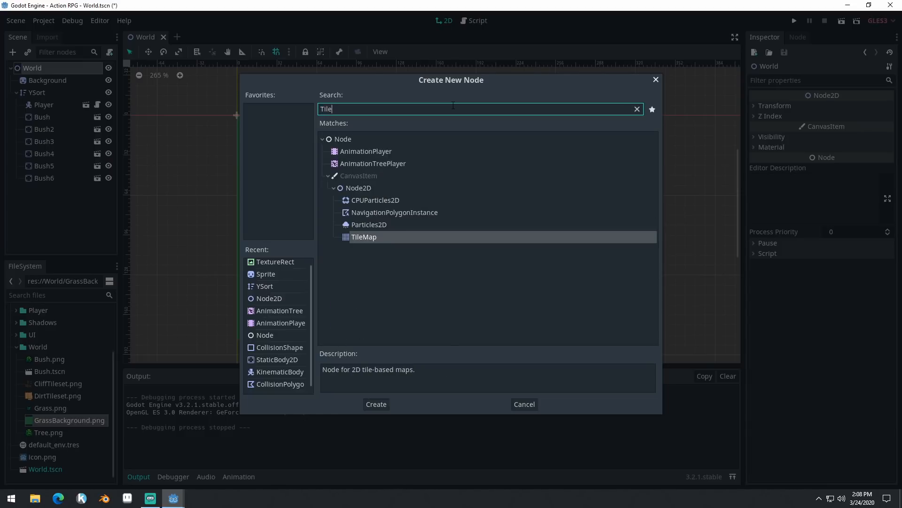
pyautogui.press('Return')
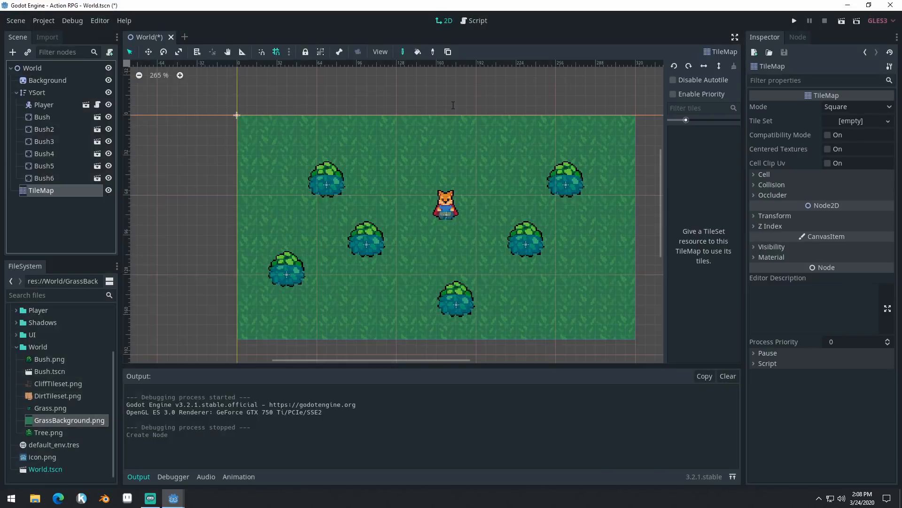
pyautogui.moveTo(46, 191); pyautogui.dragTo(52, 87)
pyautogui.click(52, 95)
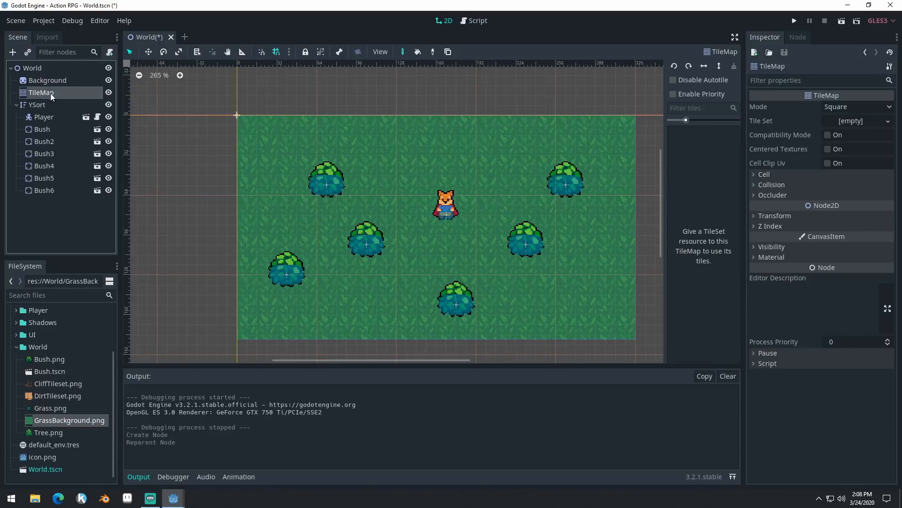
# - Set the TileMap's cell size to 16 by 16
pyautogui.click(55, 80)
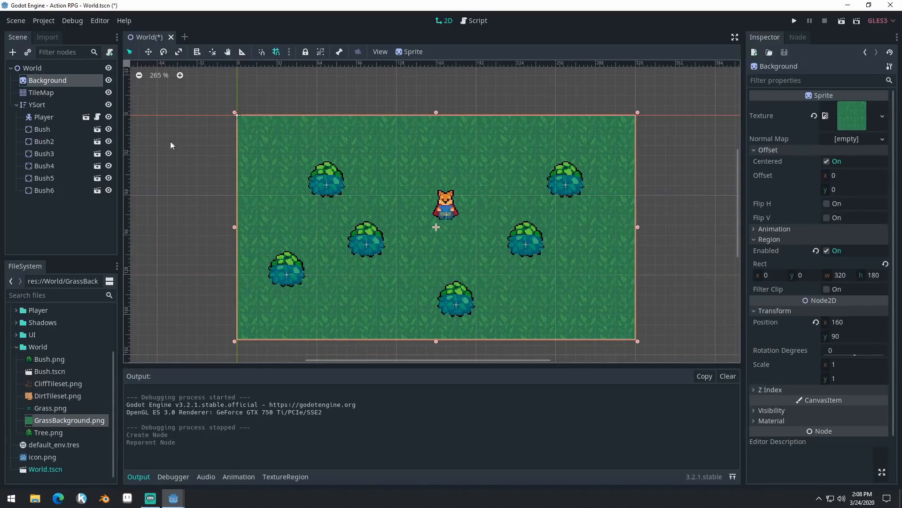
pyautogui.click(36, 94)
pyautogui.click(39, 105)
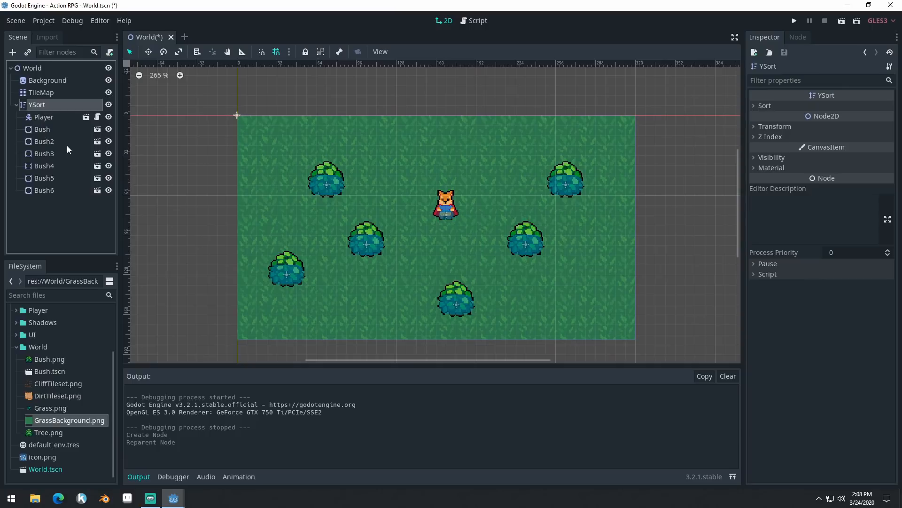
pyautogui.click(52, 92)
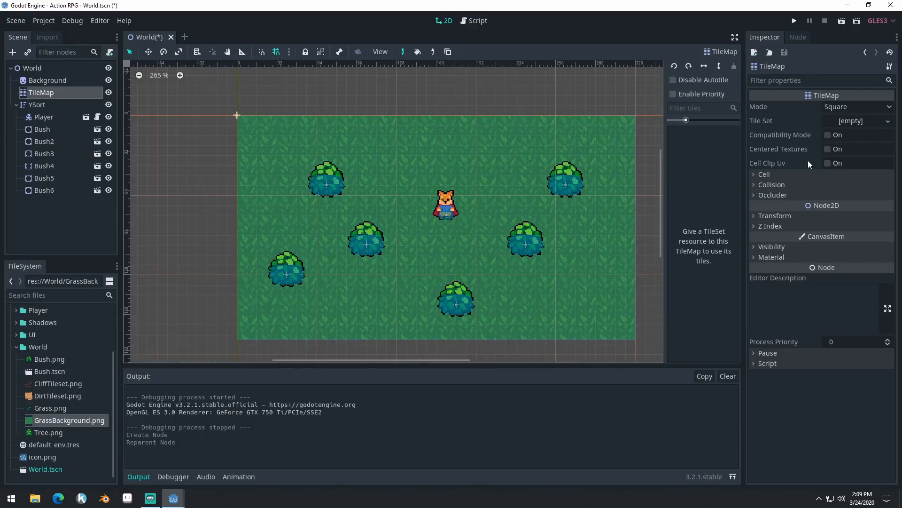
pyautogui.click(766, 175)
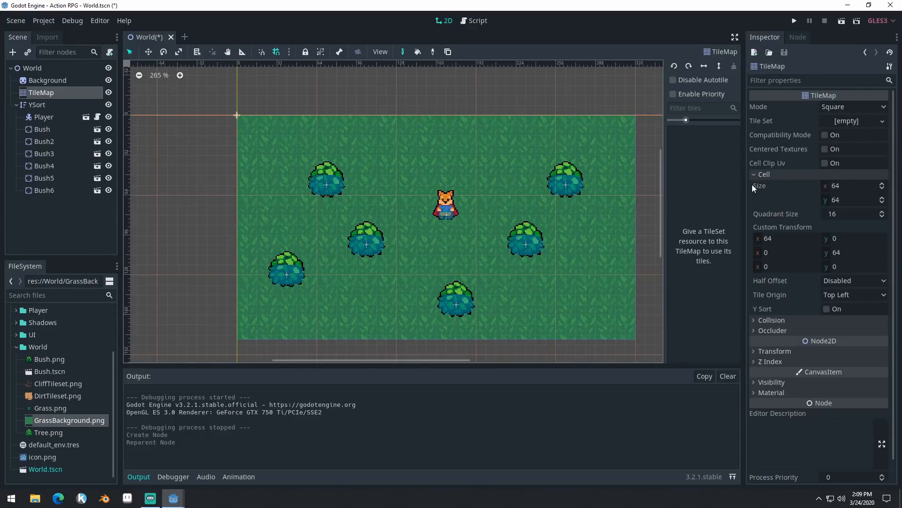
pyautogui.click(850, 185)
pyautogui.write('16')
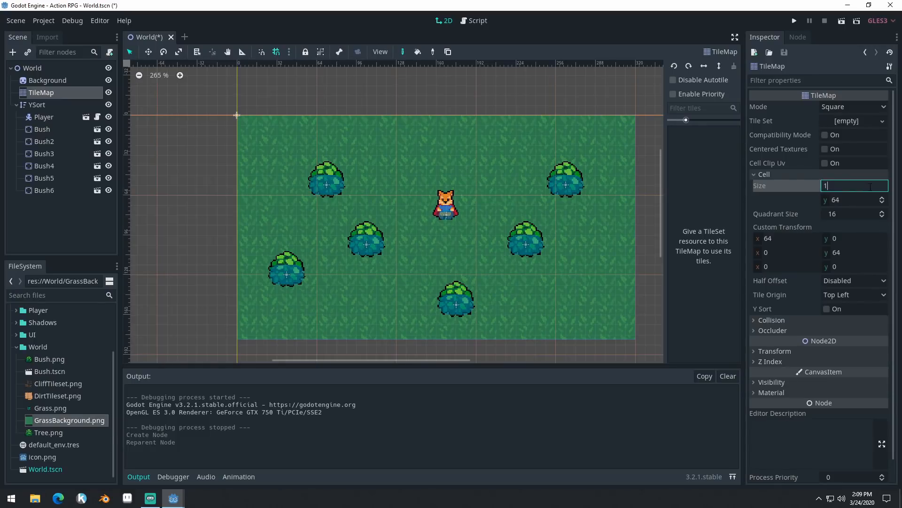
pyautogui.press('Tab')
pyautogui.write('16')
pyautogui.press('Return')
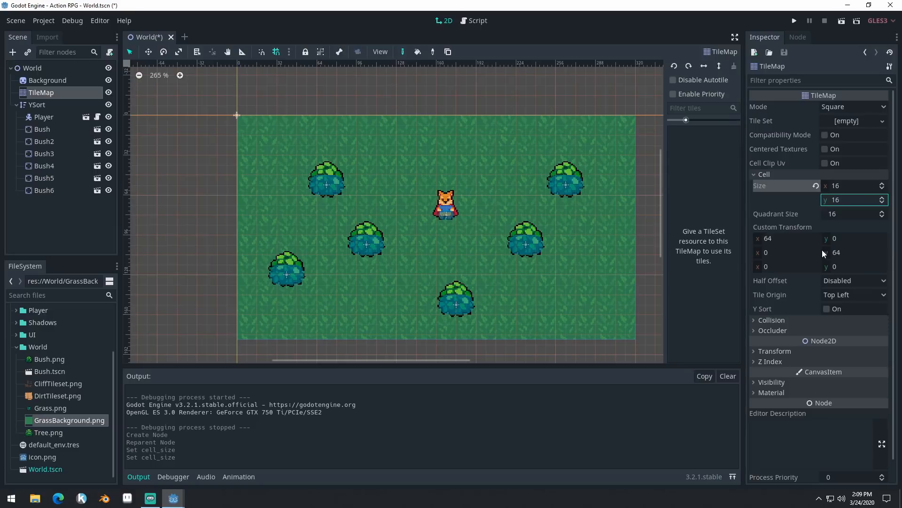
# - Assign a new TileSet to the TileMap and open it in an enlarged TileSet editor
pyautogui.click(844, 123)
pyautogui.click(854, 135)
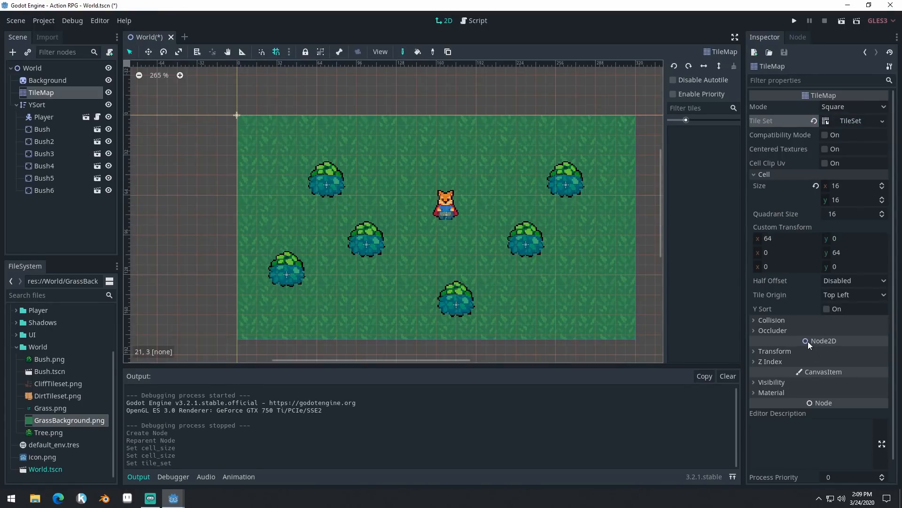
pyautogui.moveTo(808, 341)
pyautogui.click(846, 121)
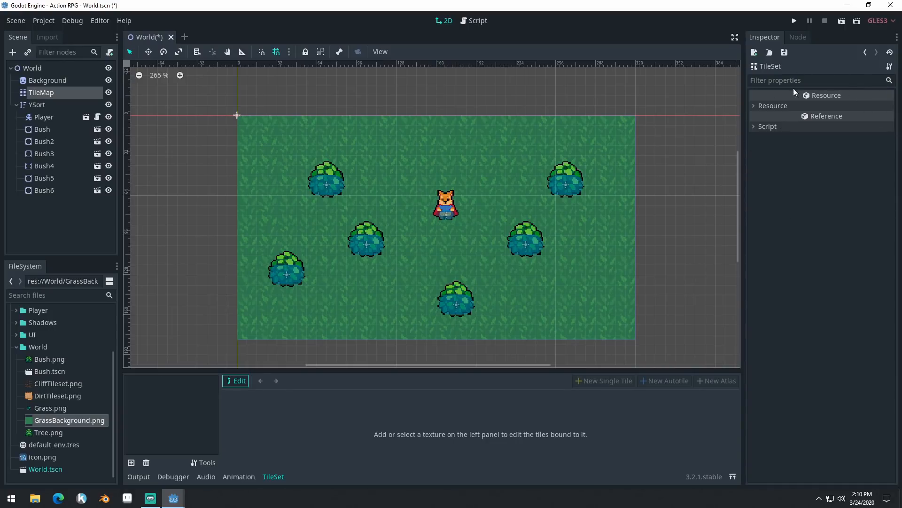
pyautogui.moveTo(427, 370); pyautogui.dragTo(452, 271)
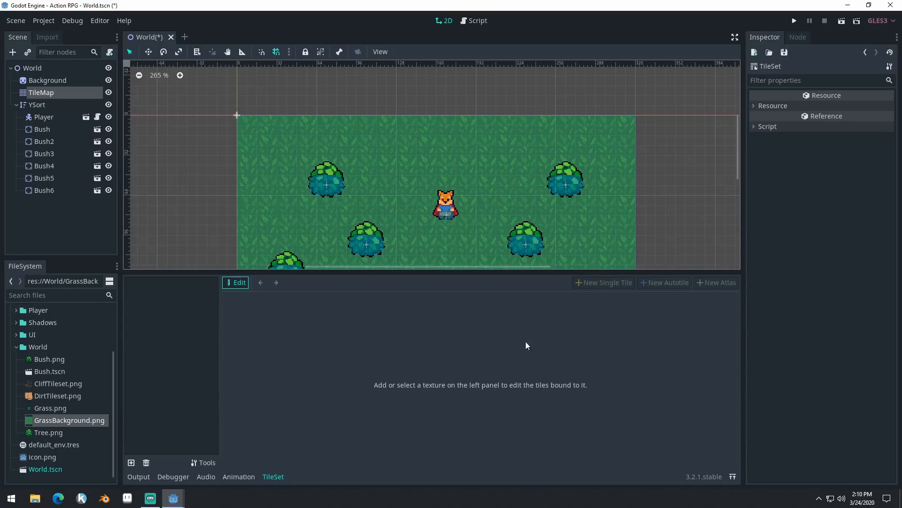
pyautogui.moveTo(670, 216); pyautogui.dragTo(679, 162, button='middle')
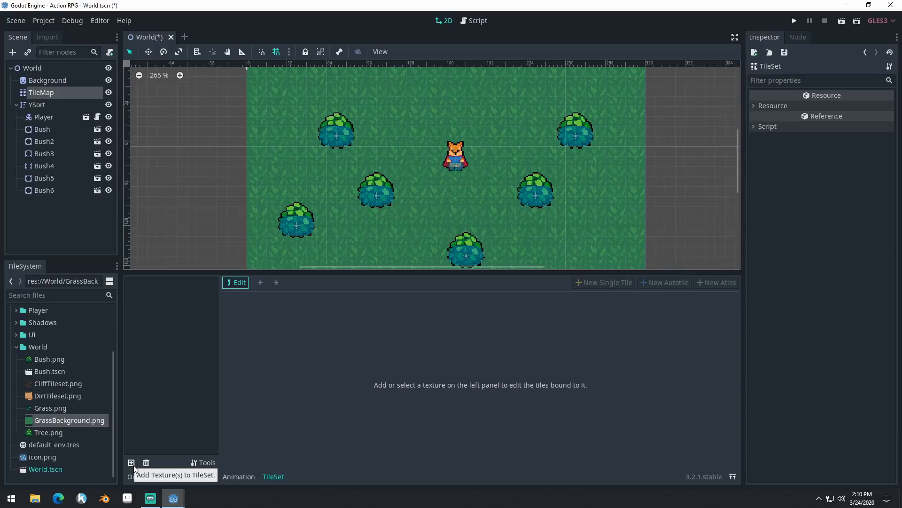
# - Add DirtTileset.png from the World folder to the TileSet as a texture
pyautogui.click(133, 464)
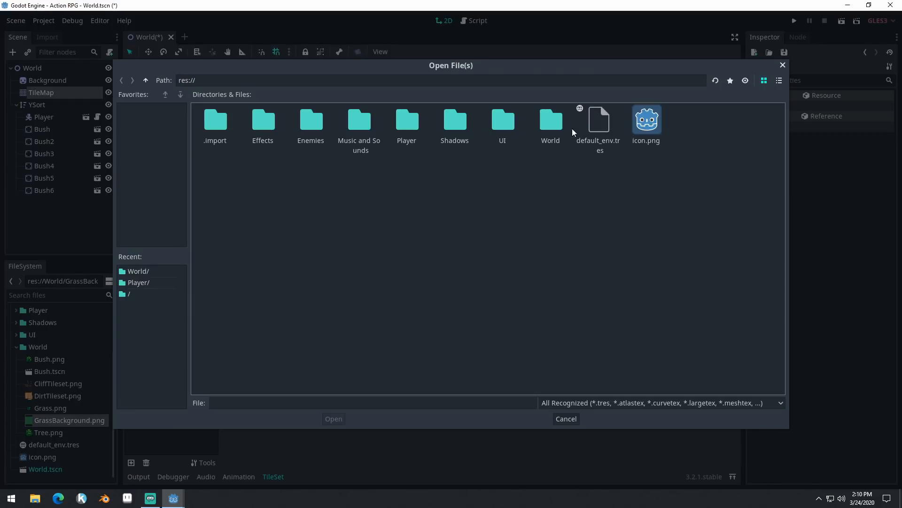
pyautogui.doubleClick(557, 124)
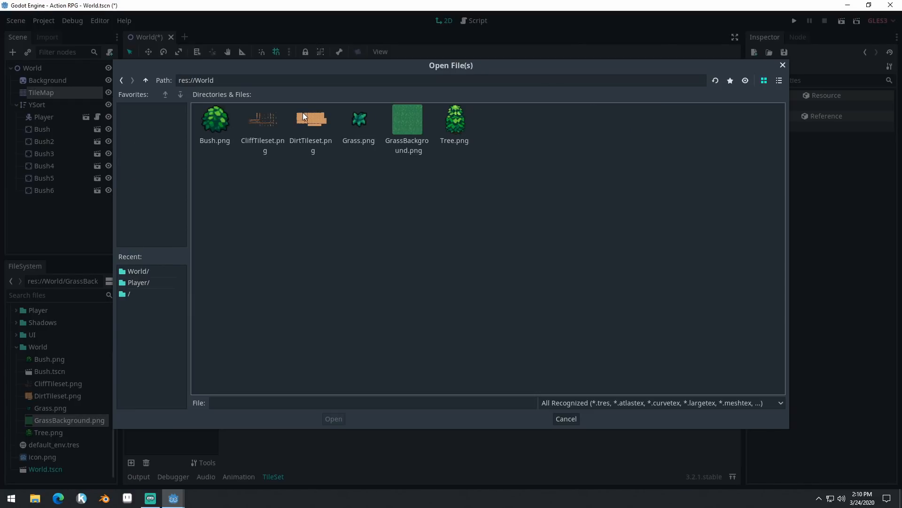
pyautogui.click(309, 129)
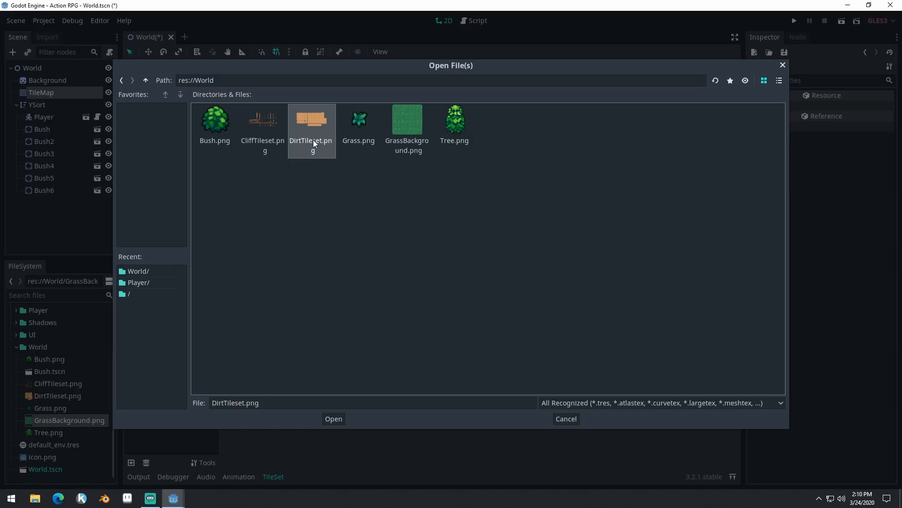
pyautogui.click(334, 418)
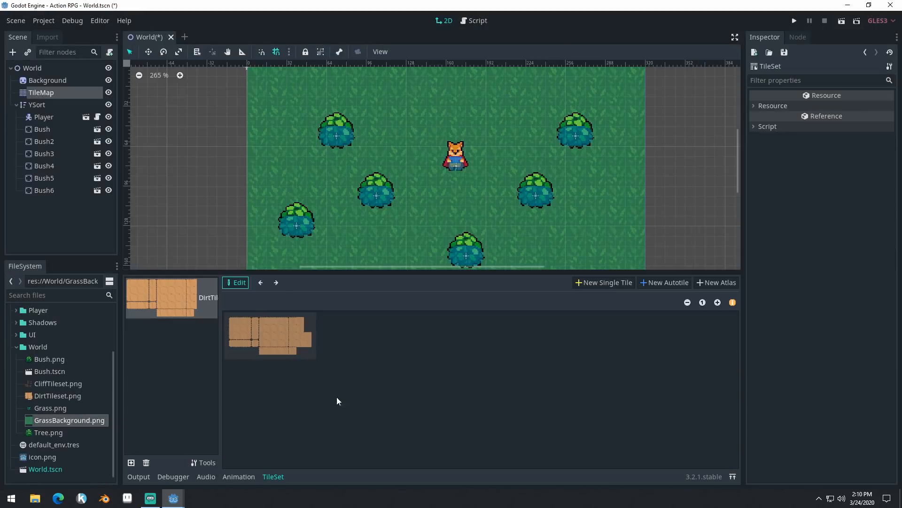
# - Create a new autotile from the dirt texture with snapping enabled and draw its region over all the dirt tiles
pyautogui.click(718, 302)
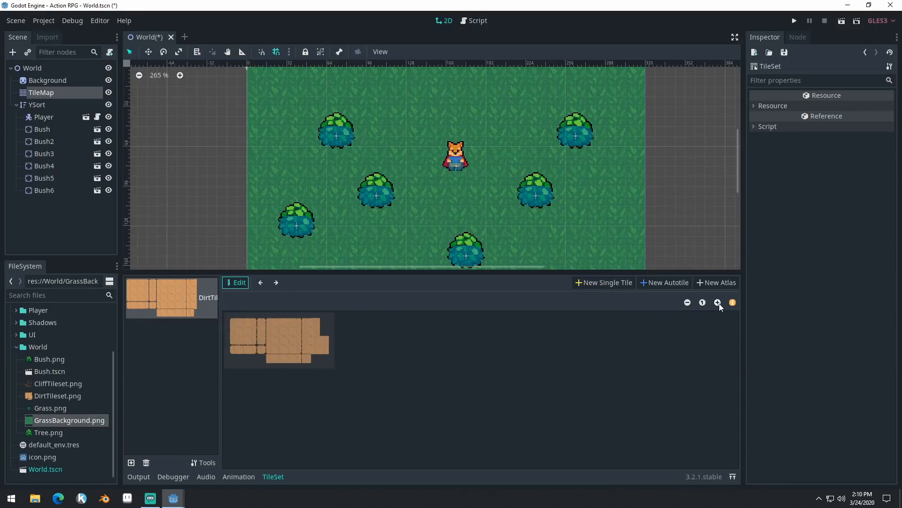
pyautogui.click(718, 302)
pyautogui.click(718, 302)
pyautogui.click(717, 303)
pyautogui.click(718, 302)
pyautogui.click(717, 302)
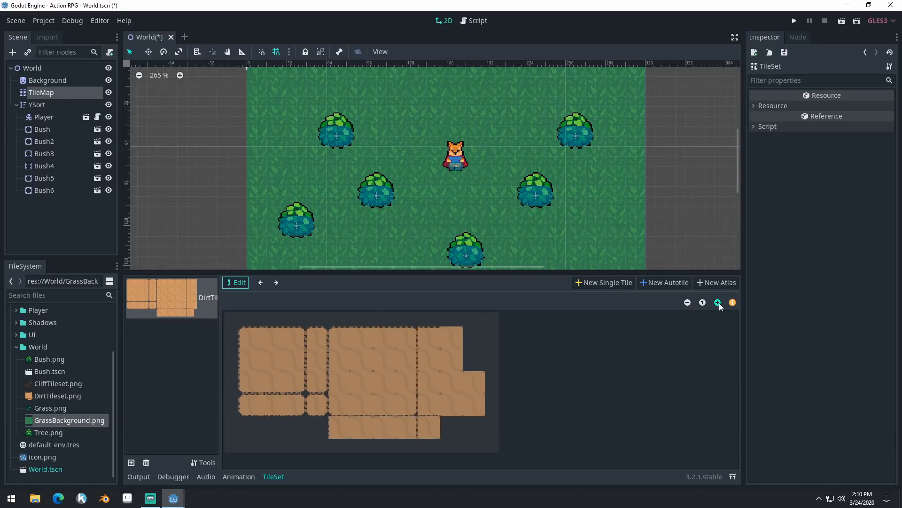
pyautogui.click(717, 303)
pyautogui.moveTo(474, 273); pyautogui.dragTo(473, 226)
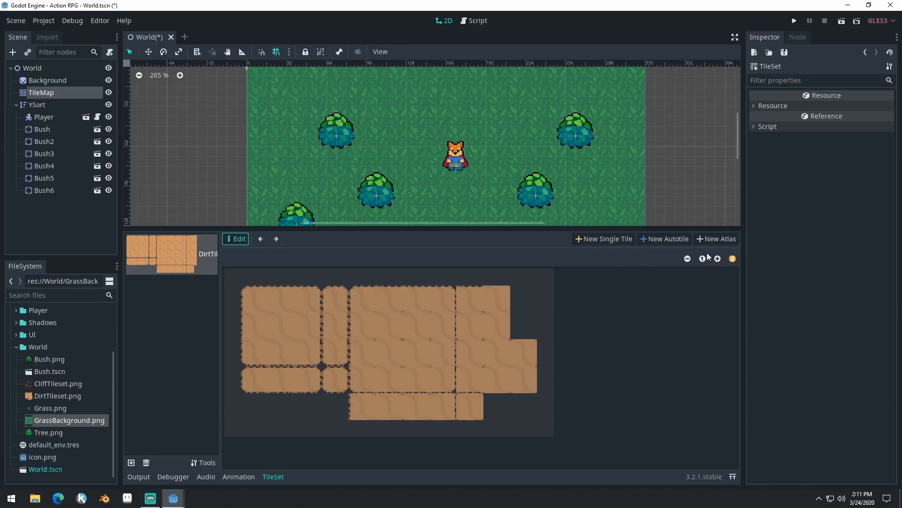
pyautogui.click(665, 238)
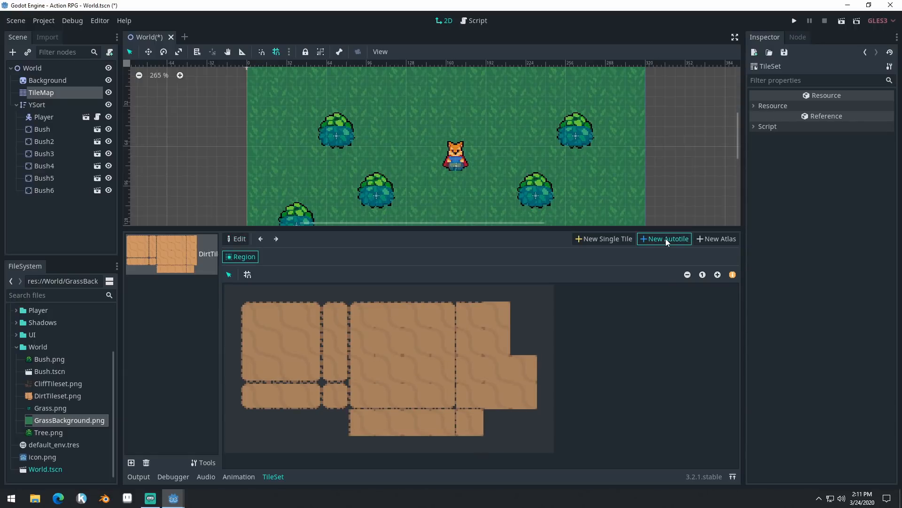
pyautogui.moveTo(466, 225); pyautogui.dragTo(463, 199)
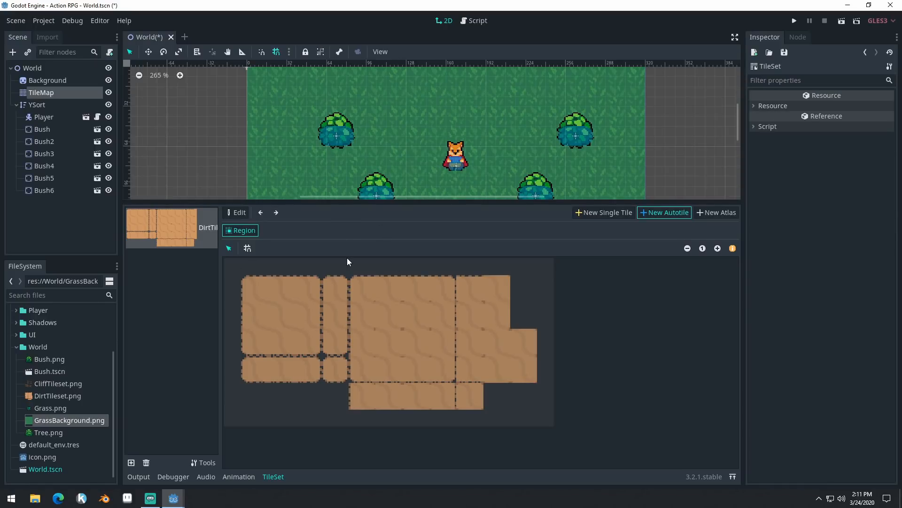
pyautogui.click(247, 248)
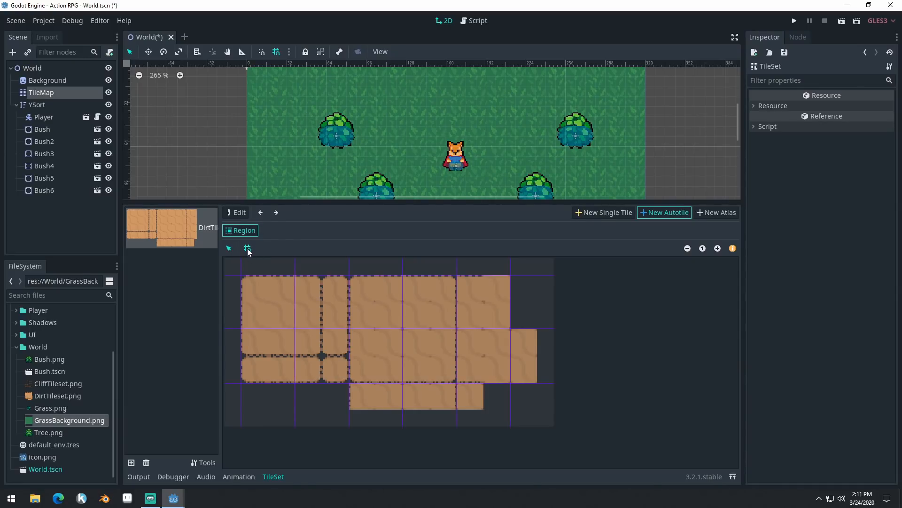
pyautogui.moveTo(275, 296); pyautogui.dragTo(526, 402)
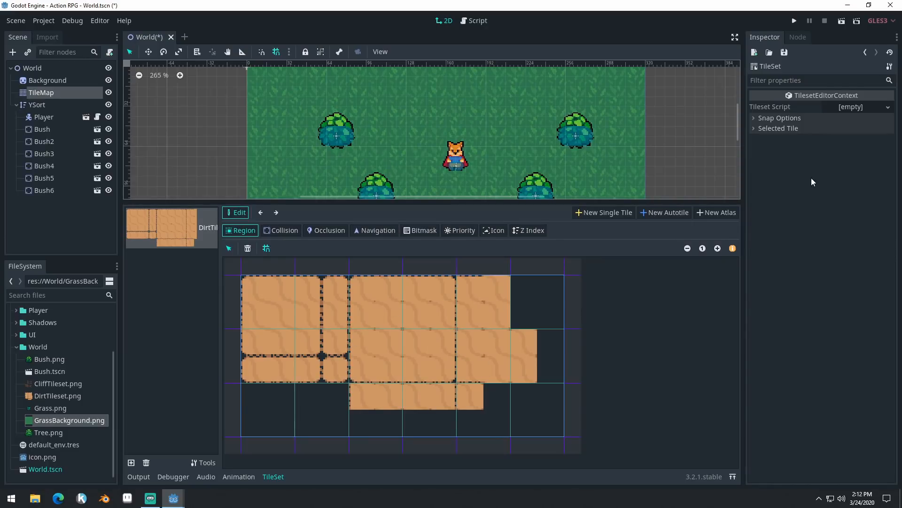
# - Set the TileSet editor's snap step to 16 by 16
pyautogui.click(777, 121)
pyautogui.click(856, 158)
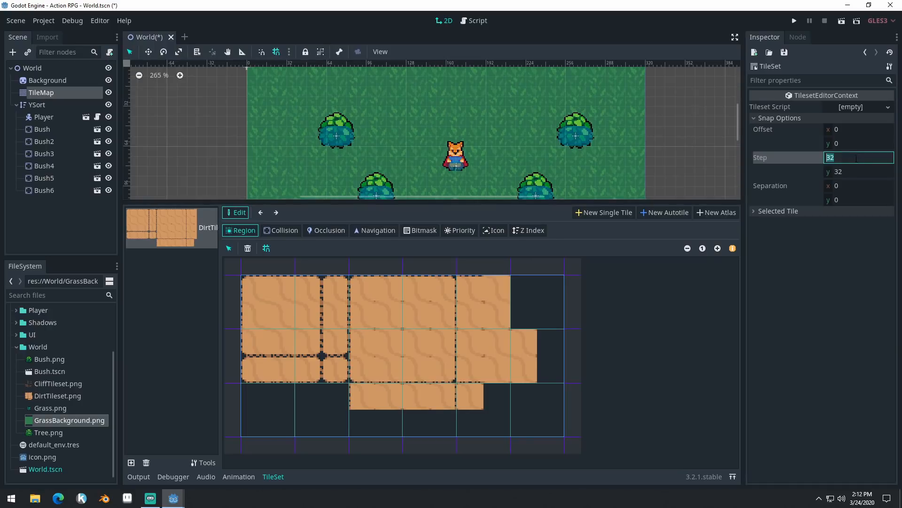
pyautogui.write('16')
pyautogui.press('Tab')
pyautogui.write('16')
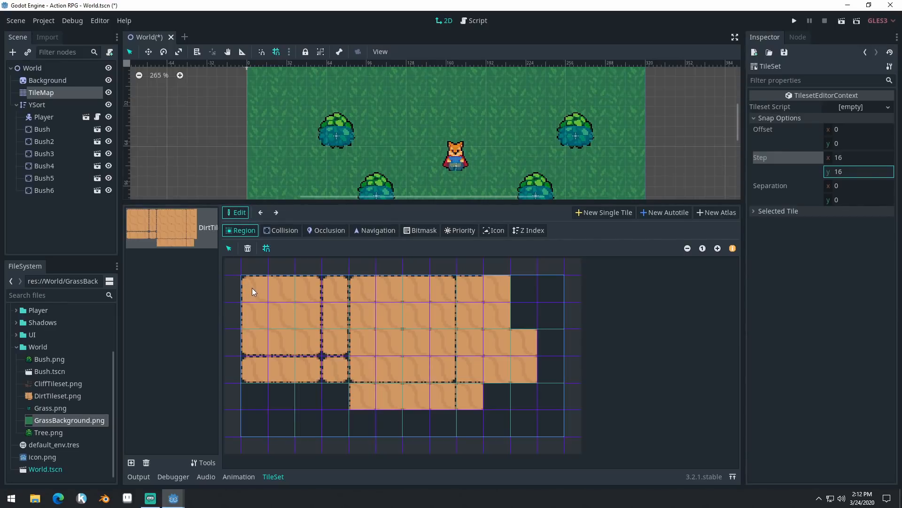
# - Redraw the autotile region as an 11 by 5 block of cells fitting the dirt tiles and save the scene
pyautogui.moveTo(252, 288); pyautogui.dragTo(526, 398)
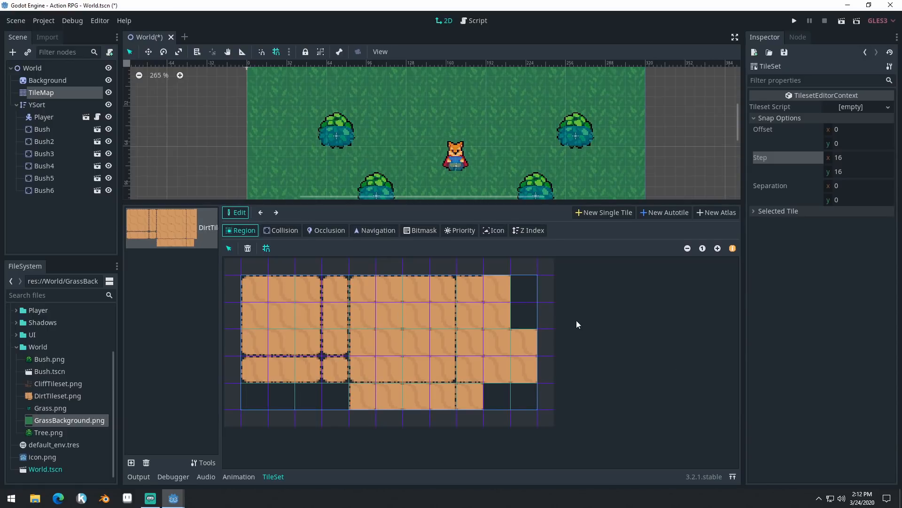
pyautogui.hotkey('ctrl', 's')
# - Try placing dirt tiles on the grass near the player with the TileMap, undoing each placement
pyautogui.click(67, 92)
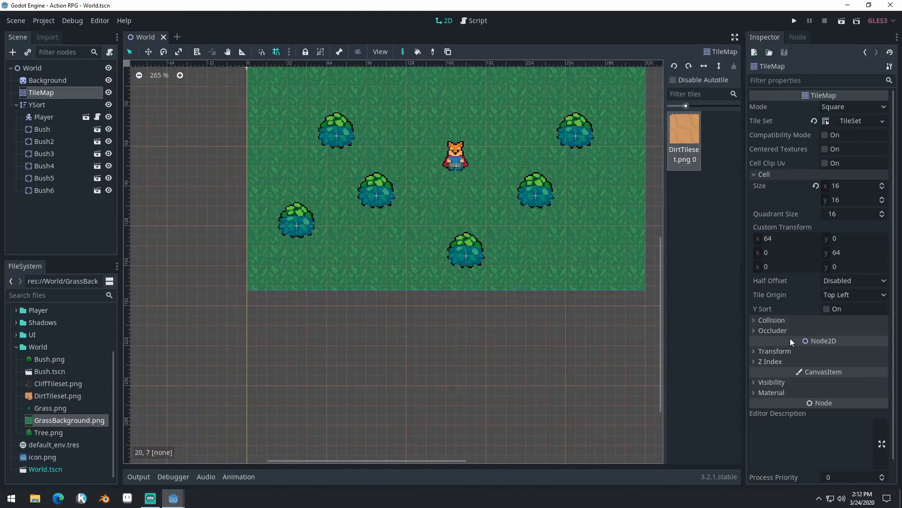
pyautogui.click(459, 134)
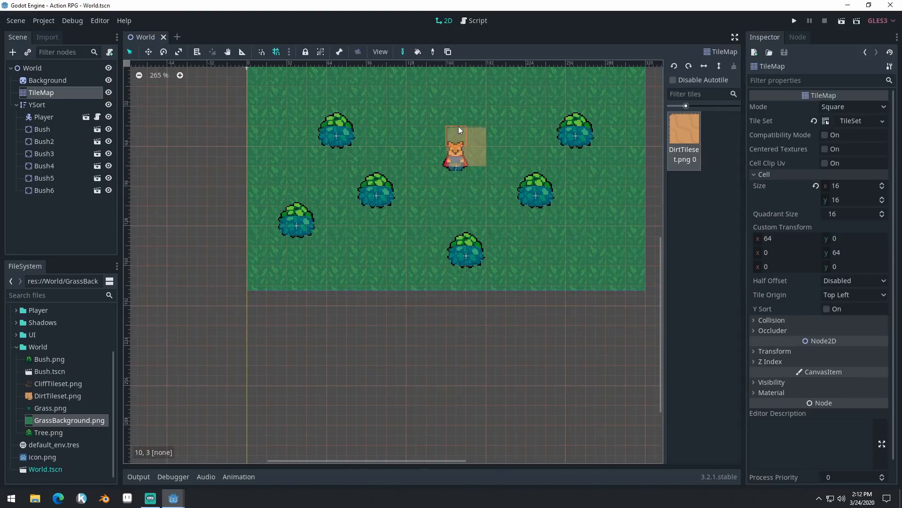
pyautogui.hotkey('ctrl', 'z')
pyautogui.click(509, 122)
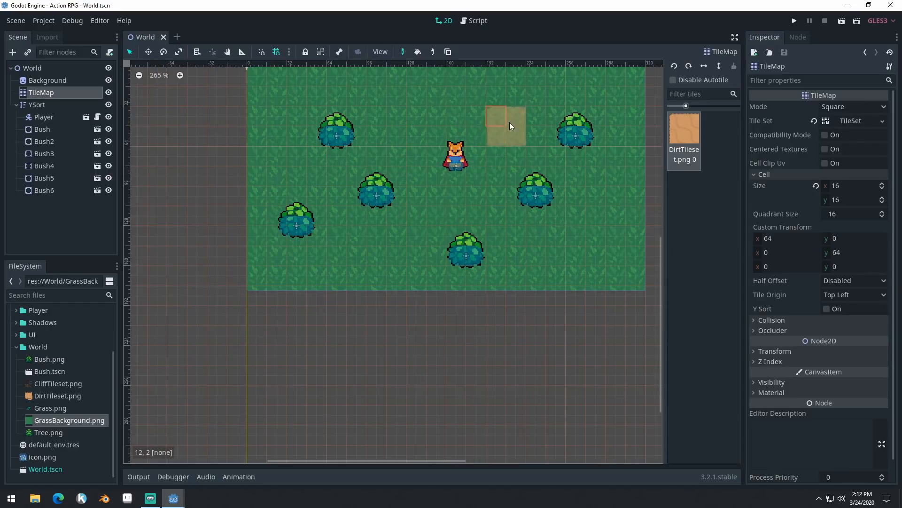
pyautogui.hotkey('ctrl', 'z')
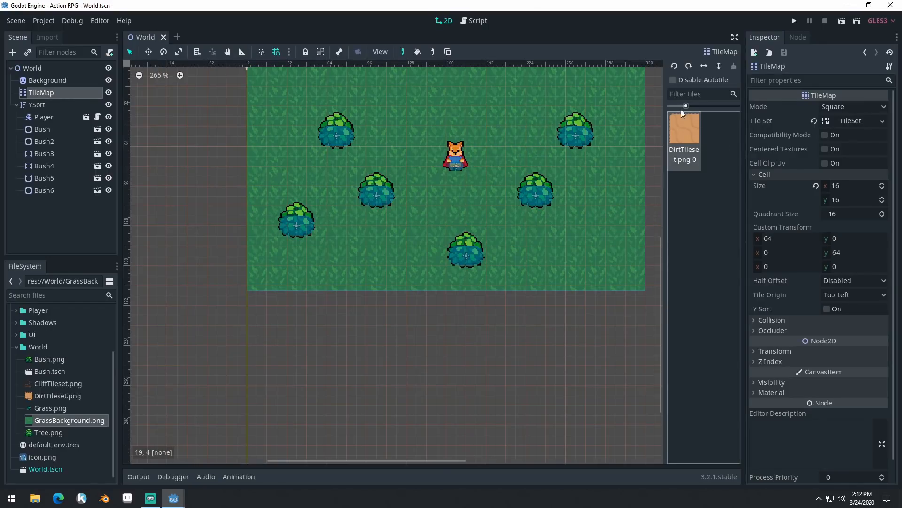
# - Set the subtile size of the dirt autotile in the TileMap's TileSet to 16 by 16 and save the scene
pyautogui.click(854, 121)
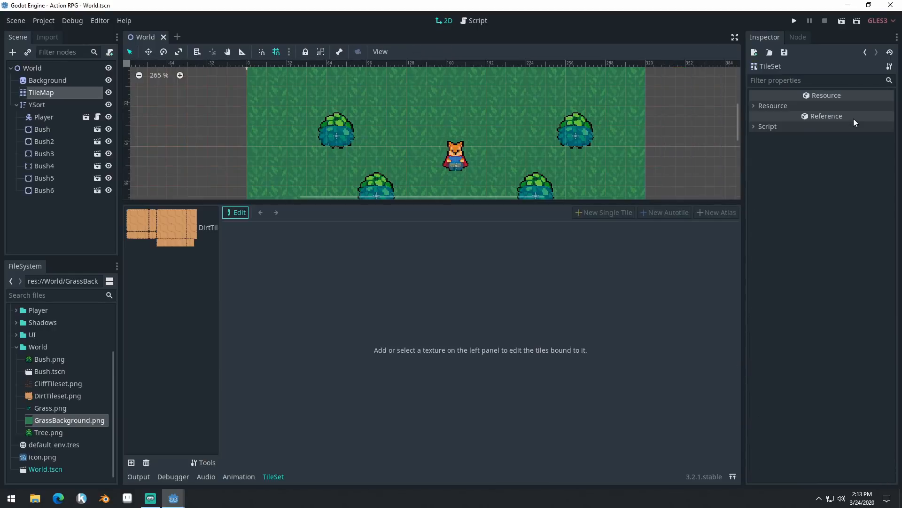
pyautogui.click(174, 226)
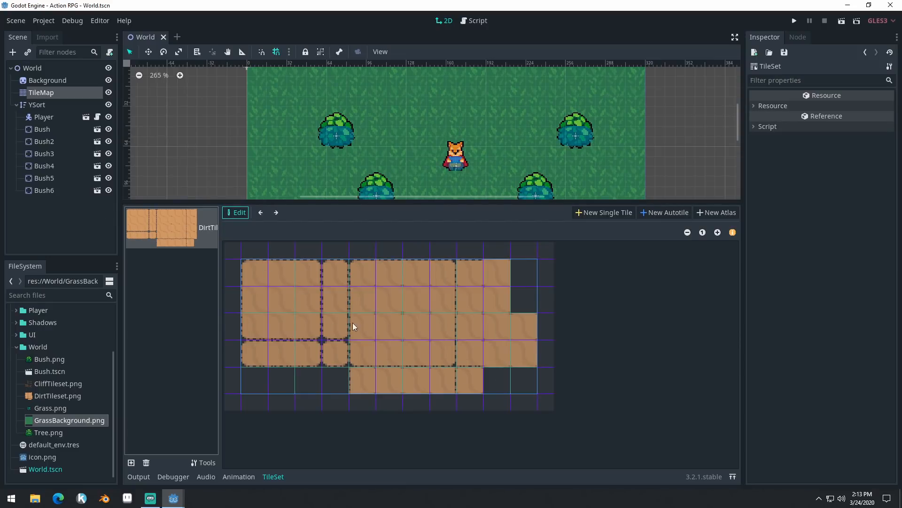
pyautogui.click(265, 275)
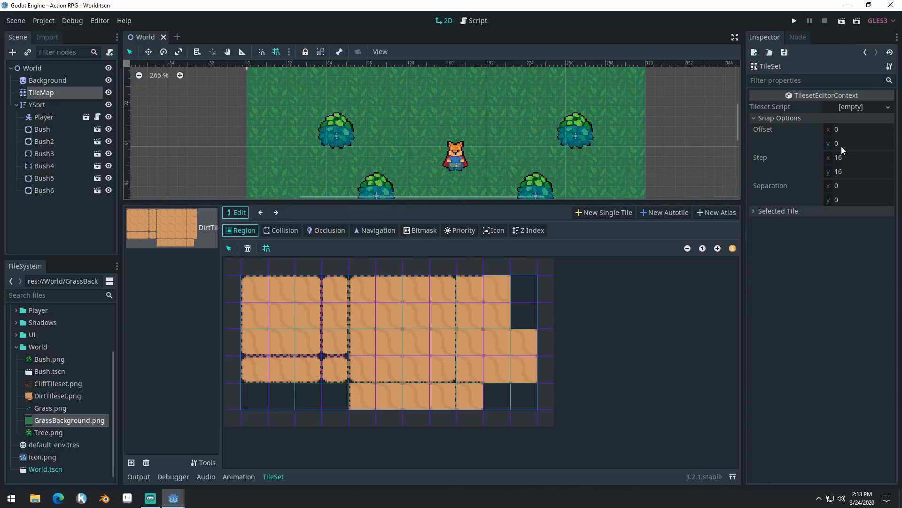
pyautogui.click(754, 210)
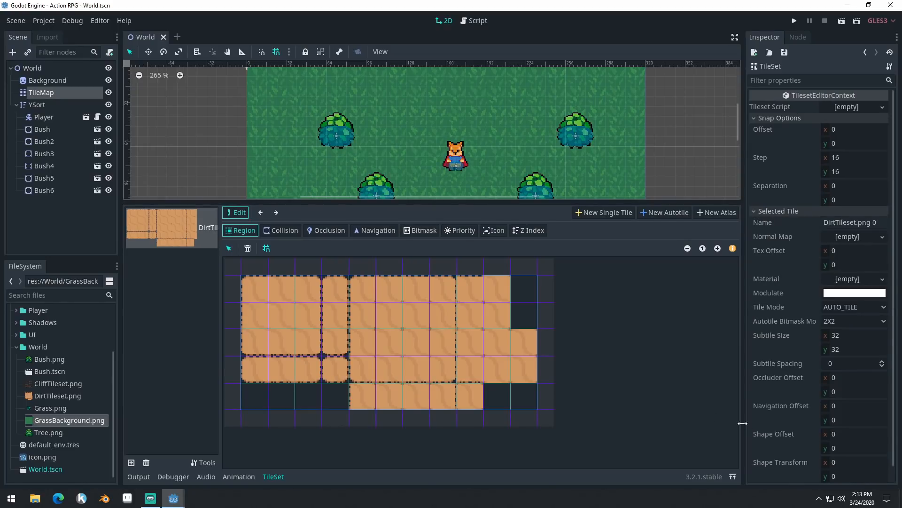
pyautogui.scroll(-1, 799, 229)
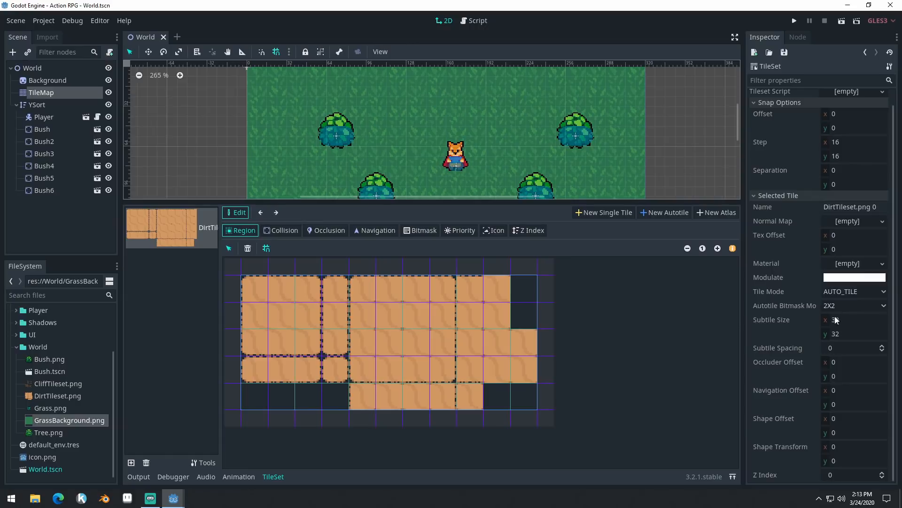
pyautogui.click(850, 320)
pyautogui.write('16')
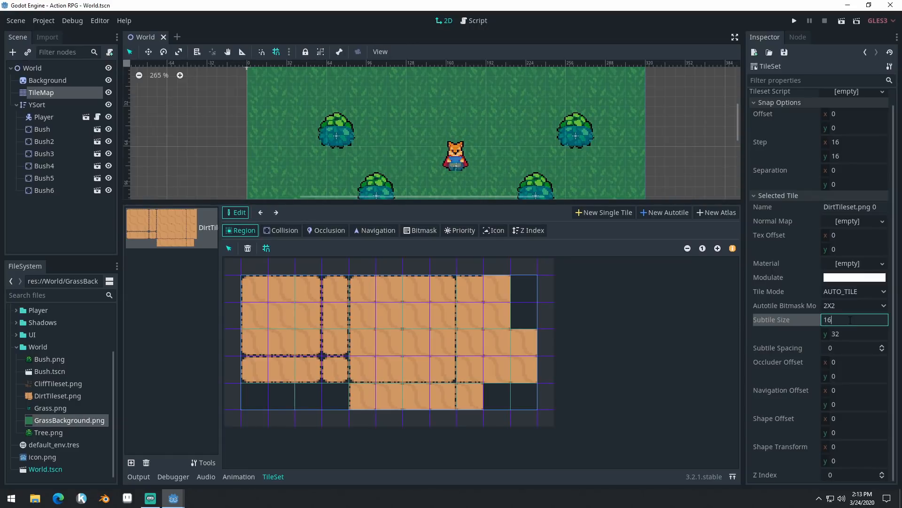
pyautogui.press('Tab')
pyautogui.write('16')
pyautogui.press('Return')
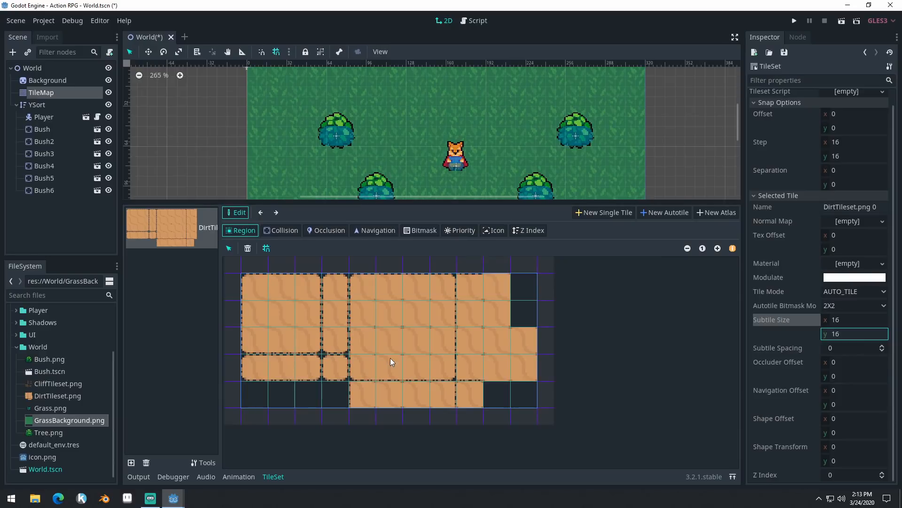
pyautogui.hotkey('ctrl', 's')
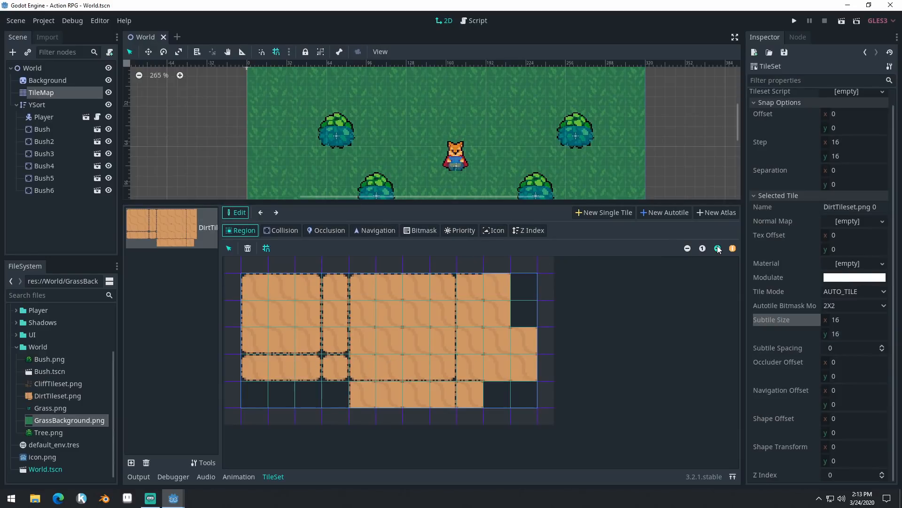
# - Switch the dirt autotile to bitmask editing and try painting a corner of its first tile in 2X2 mode
pyautogui.click(718, 248)
pyautogui.moveTo(428, 202); pyautogui.dragTo(486, 182)
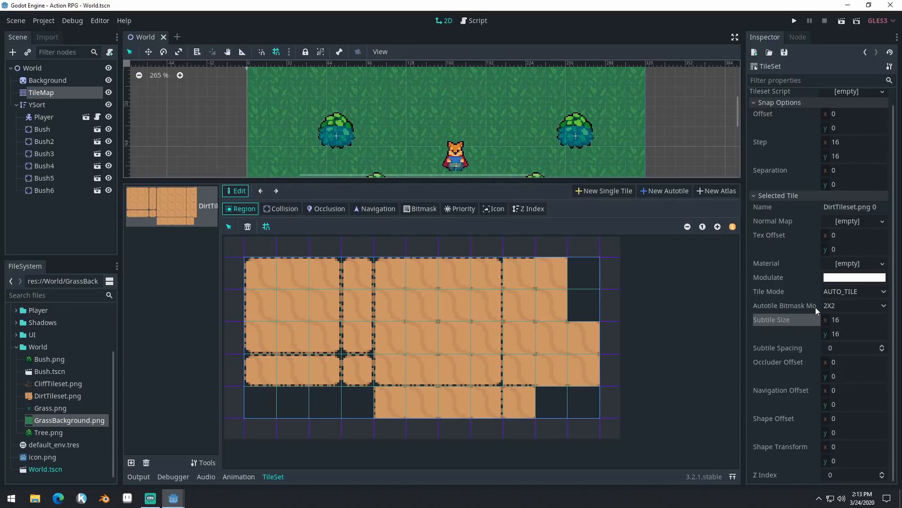
pyautogui.click(858, 305)
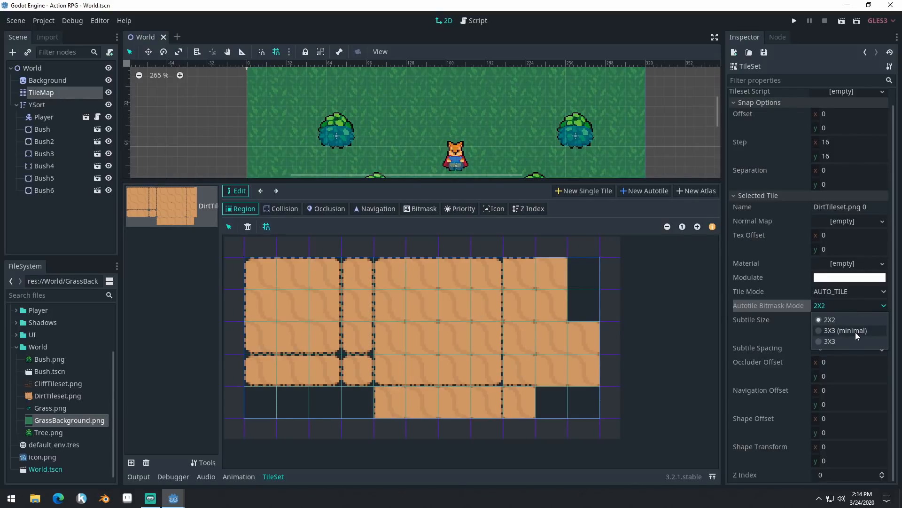
pyautogui.click(584, 213)
pyautogui.click(420, 209)
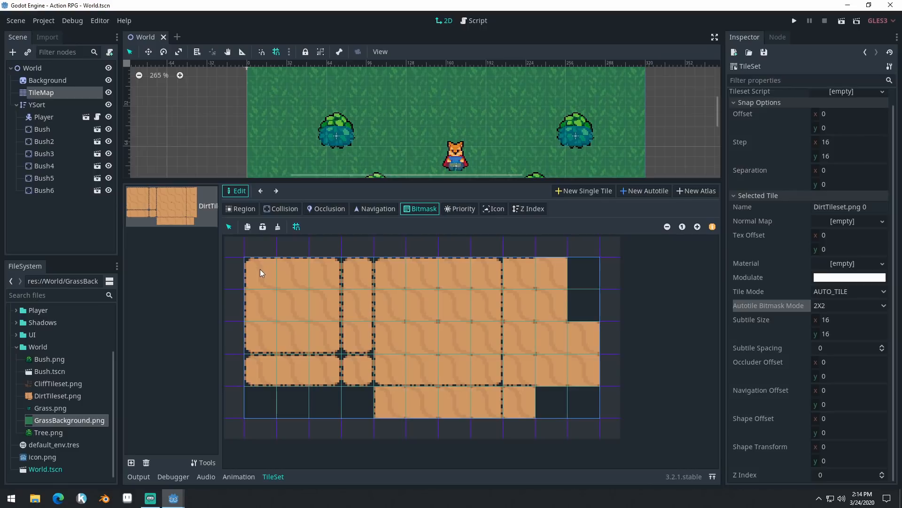
pyautogui.scroll(-1, 287, 269)
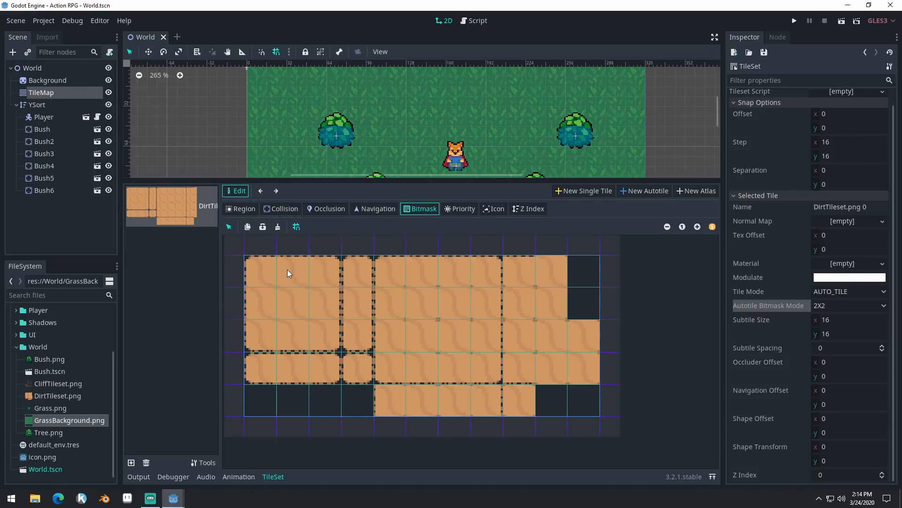
pyautogui.click(254, 265)
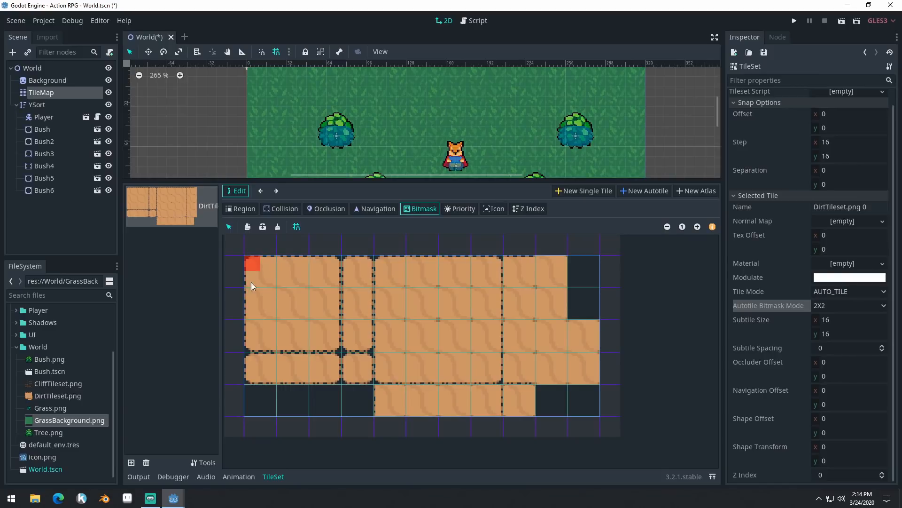
# - Set the autotile bitmask mode to 3X3 (minimal) and test painting bitmask cells on the first tile
pyautogui.click(840, 306)
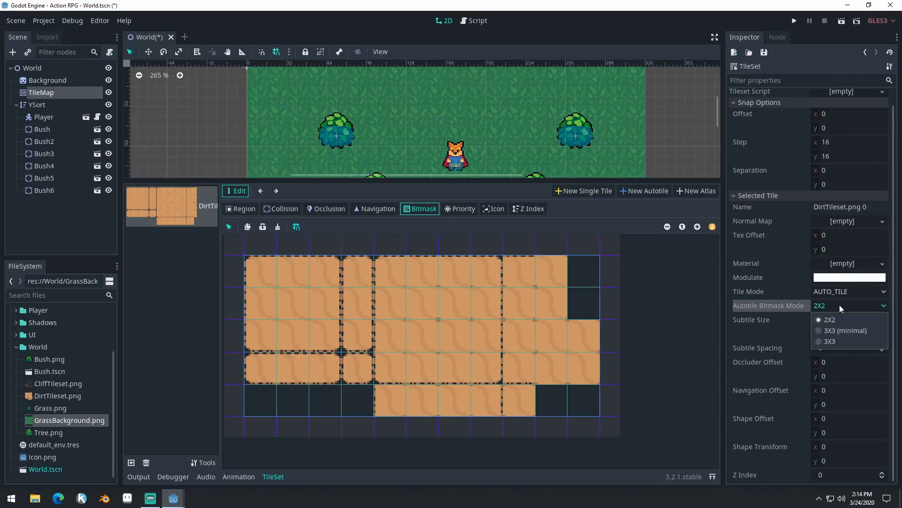
pyautogui.click(841, 329)
pyautogui.moveTo(248, 261); pyautogui.dragTo(267, 260)
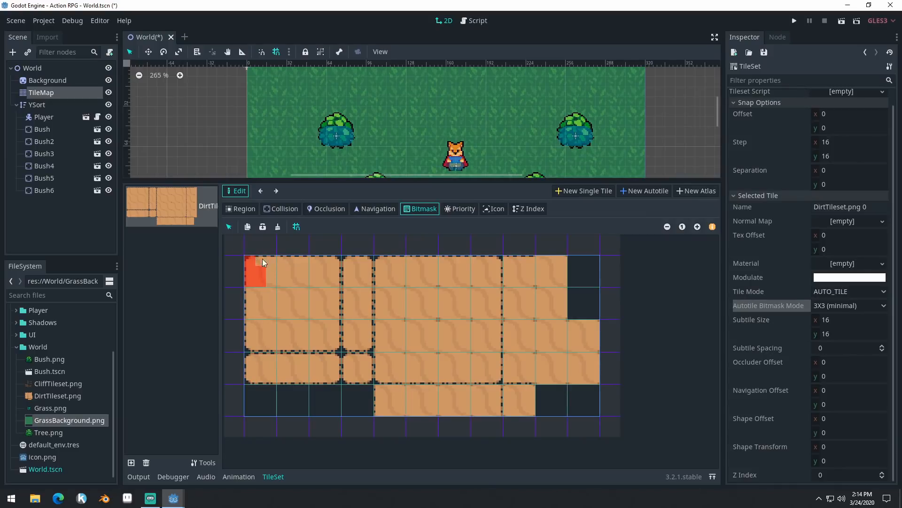
# - Try the 3X3 bitmask mode on the first tile and return to 3X3 (minimal)
pyautogui.click(840, 304)
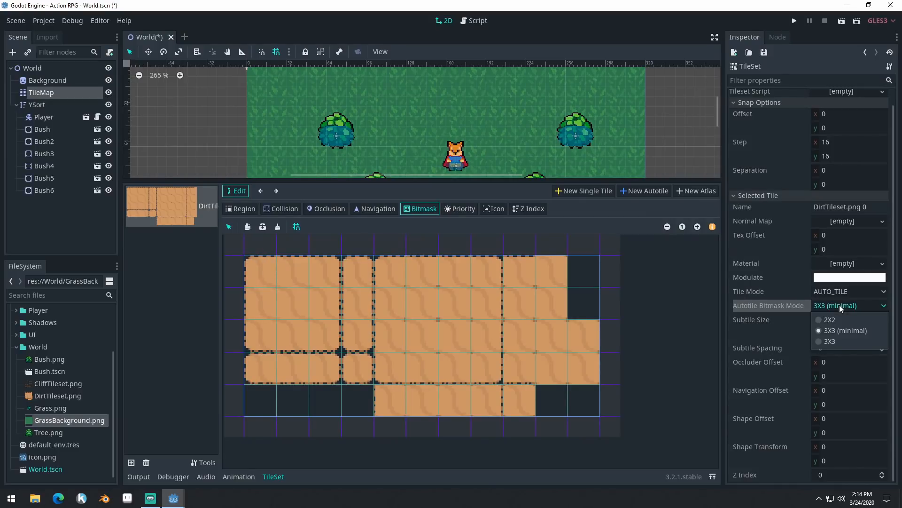
pyautogui.click(840, 340)
pyautogui.moveTo(257, 257); pyautogui.dragTo(258, 261)
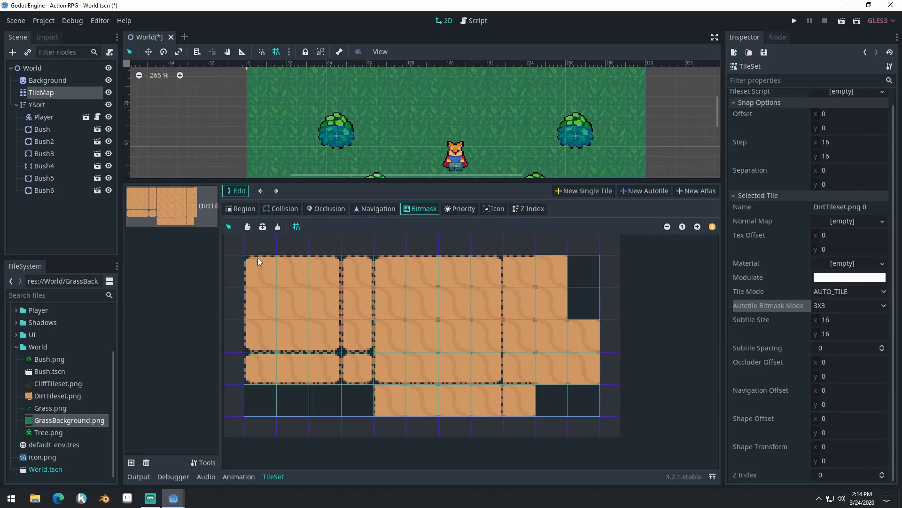
pyautogui.click(851, 305)
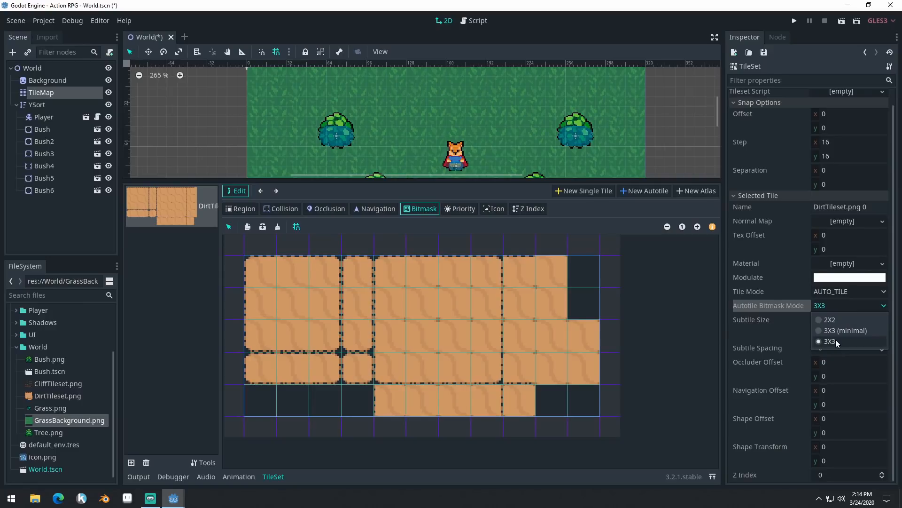
pyautogui.click(846, 331)
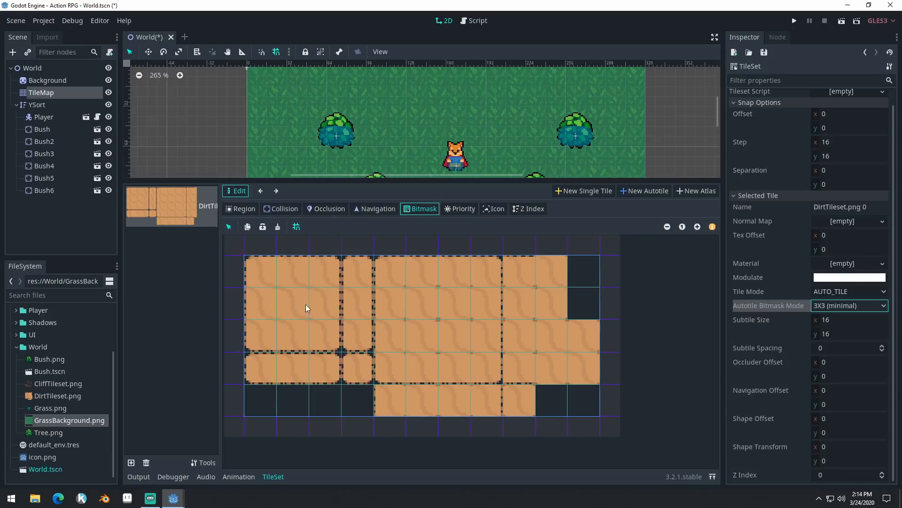
# - Paint the bitmask of the 3-by-3 dirt block, the isolated single tile, and the narrow vertical and horizontal strips, leaving their outer edges unpainted
pyautogui.click(697, 227)
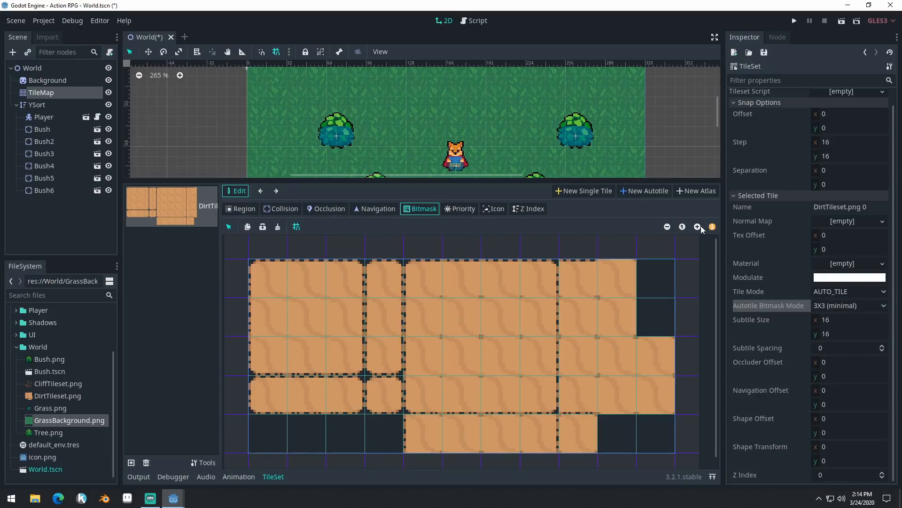
pyautogui.click(697, 227)
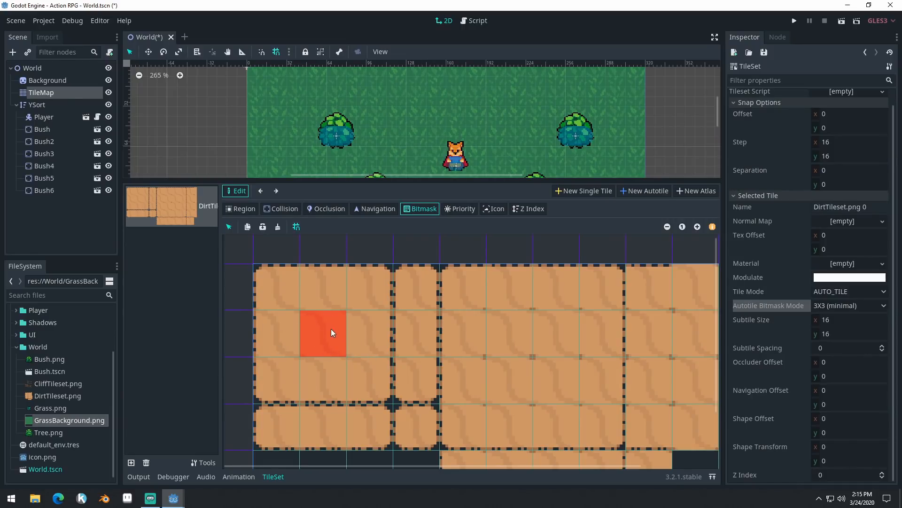
pyautogui.moveTo(360, 325); pyautogui.dragTo(390, 328, button='middle')
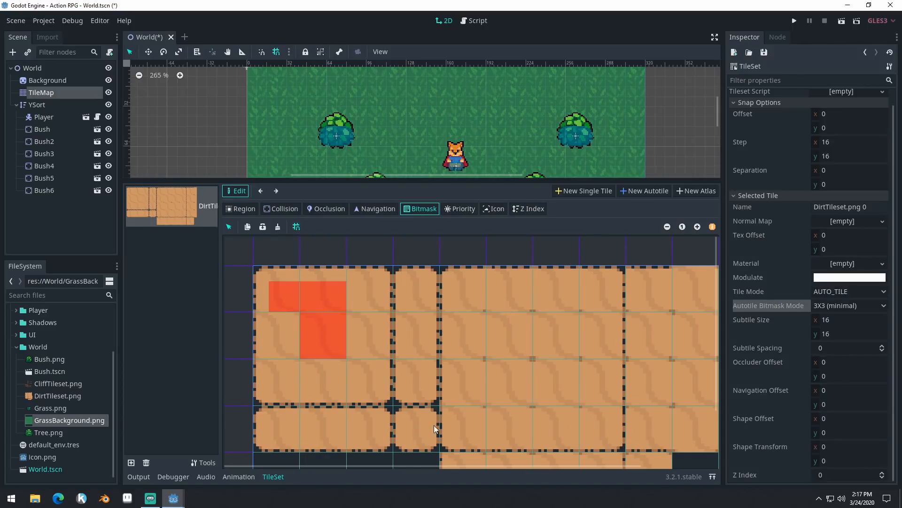
pyautogui.scroll(-3, 478, 331)
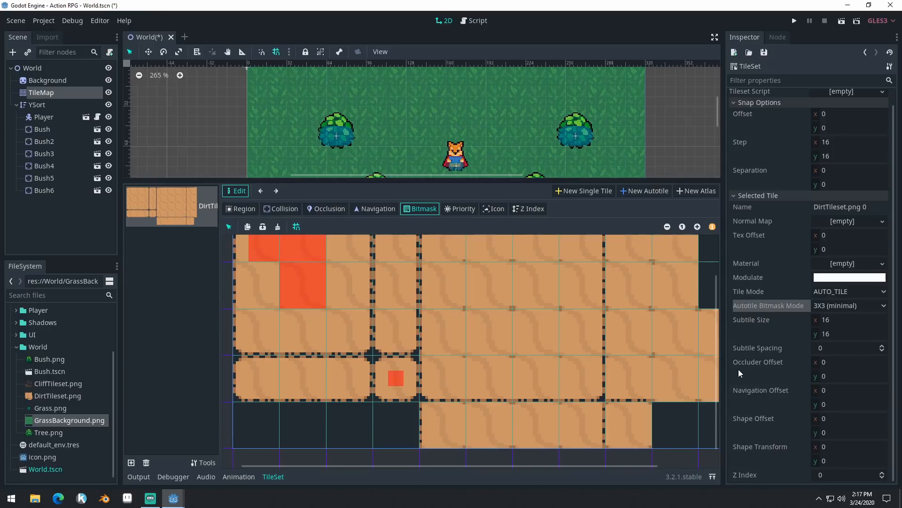
pyautogui.moveTo(492, 365); pyautogui.dragTo(535, 397, button='middle')
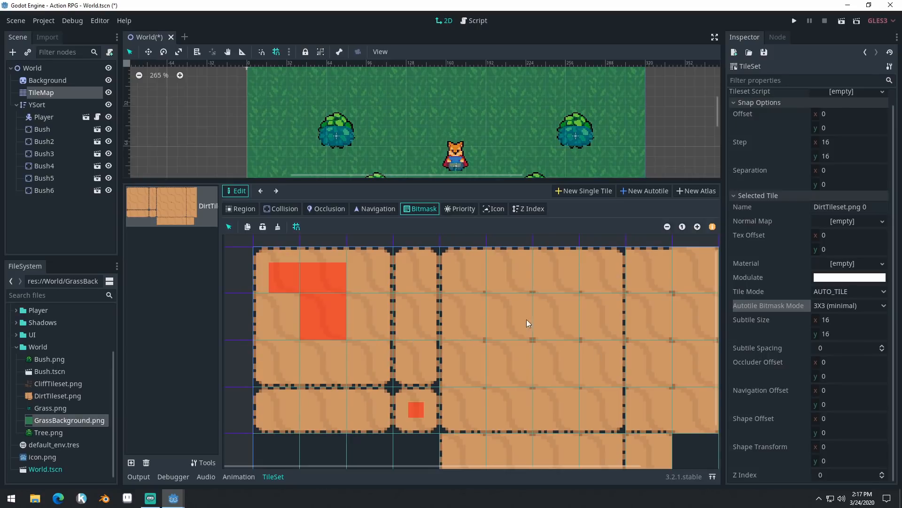
pyautogui.moveTo(521, 342); pyautogui.dragTo(546, 328, button='middle')
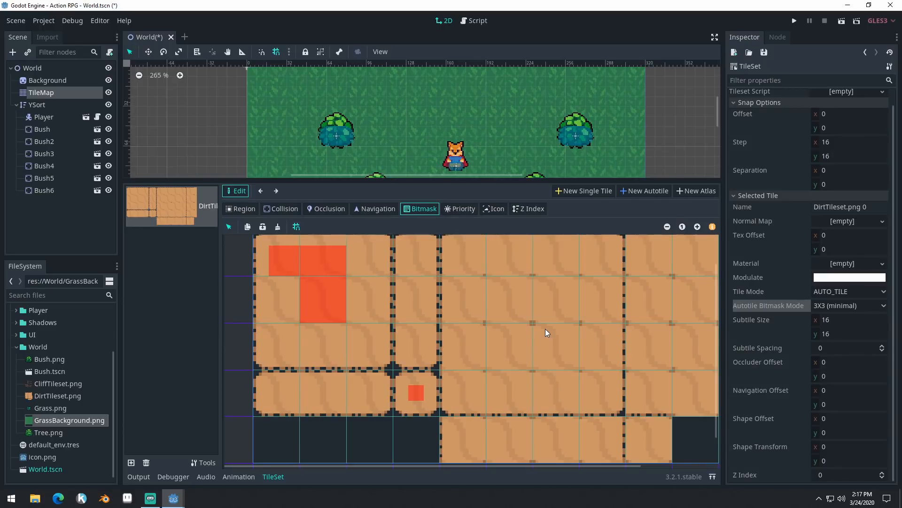
pyautogui.scroll(-1, 582, 317)
pyautogui.hscroll(3, 566, 318)
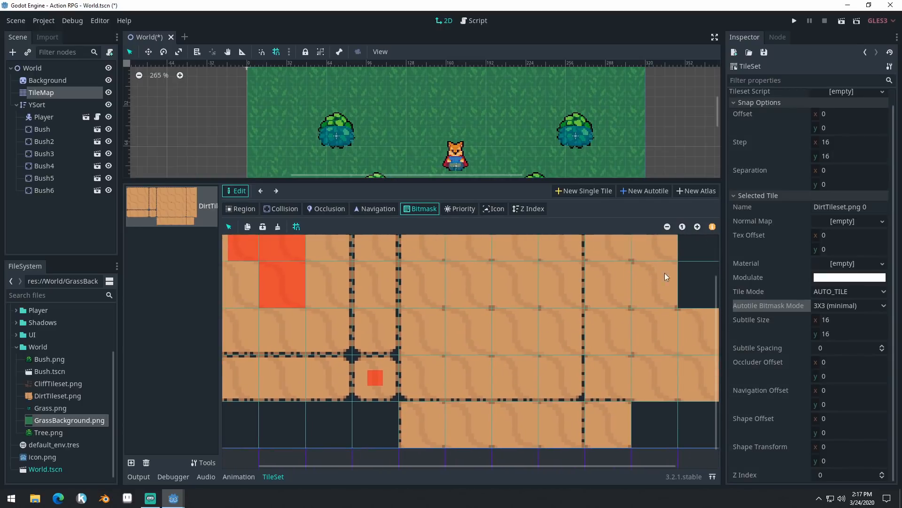
pyautogui.click(668, 227)
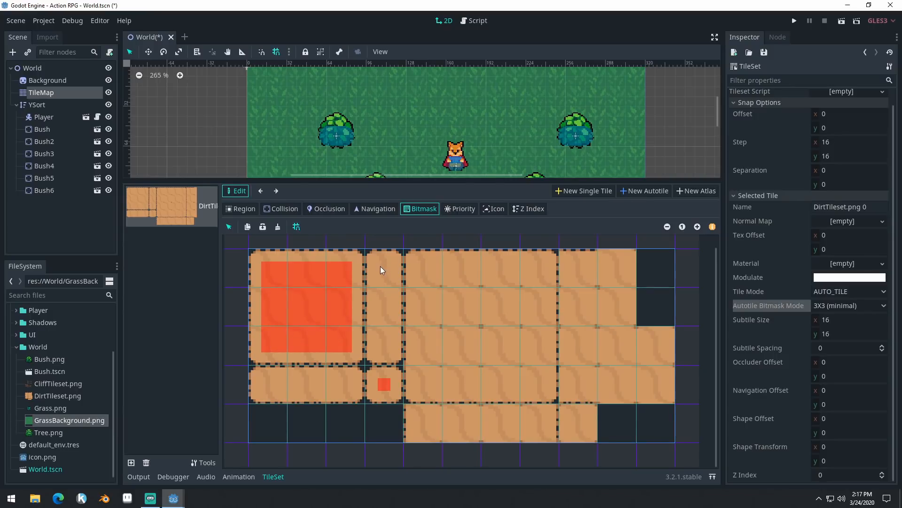
pyautogui.moveTo(386, 284); pyautogui.dragTo(387, 334)
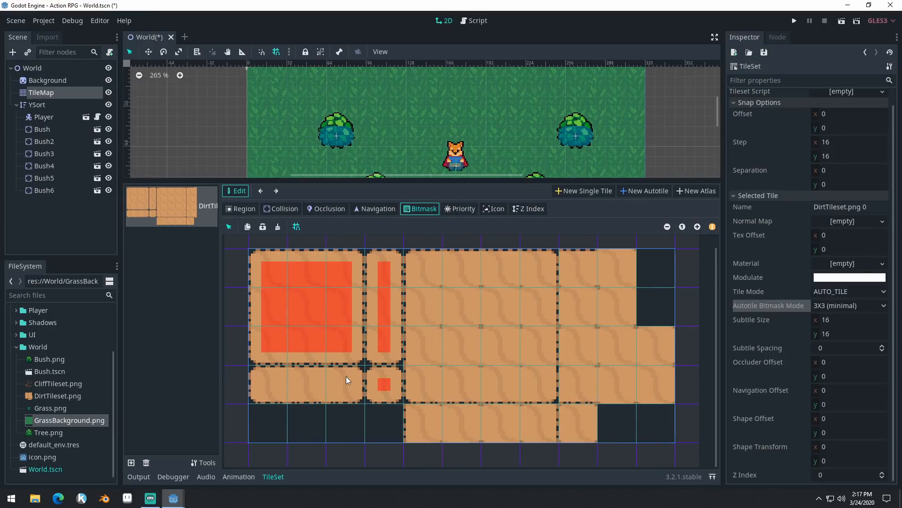
pyautogui.moveTo(275, 382); pyautogui.dragTo(266, 383)
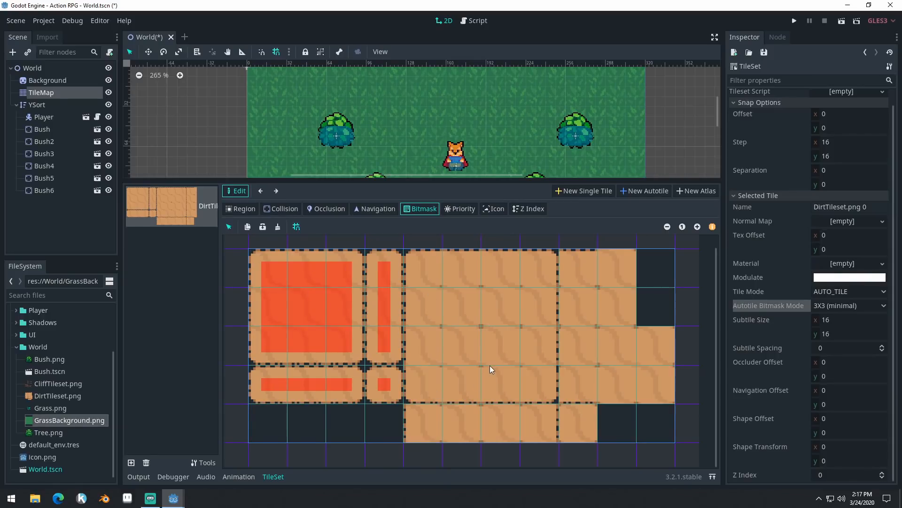
# - Paint the bitmask of the remaining dirt tiles, covering the large 4-by-4 block, the row beneath it and the adjoining inner-corner tiles
pyautogui.moveTo(496, 368); pyautogui.dragTo(446, 328, button='middle')
pyautogui.moveTo(465, 390); pyautogui.dragTo(483, 374, button='middle')
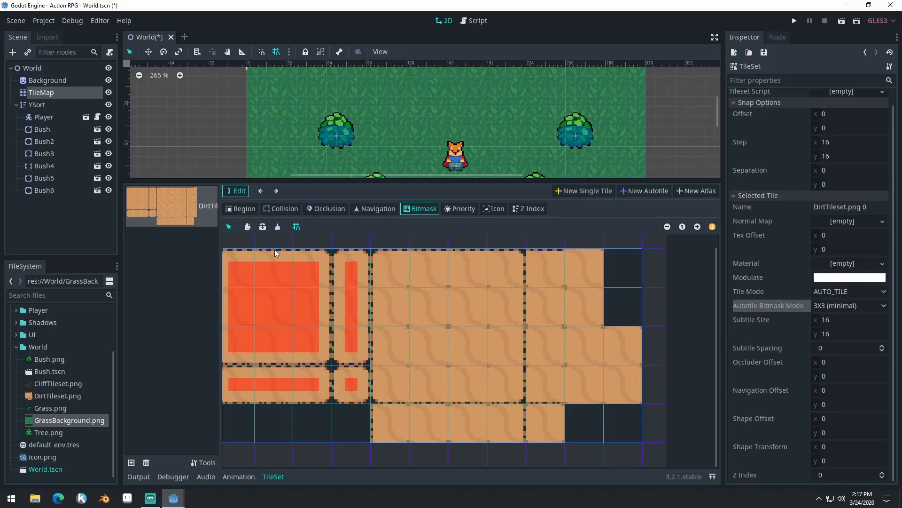
pyautogui.click(298, 228)
pyautogui.click(297, 227)
pyautogui.moveTo(511, 348); pyautogui.dragTo(526, 282, button='middle')
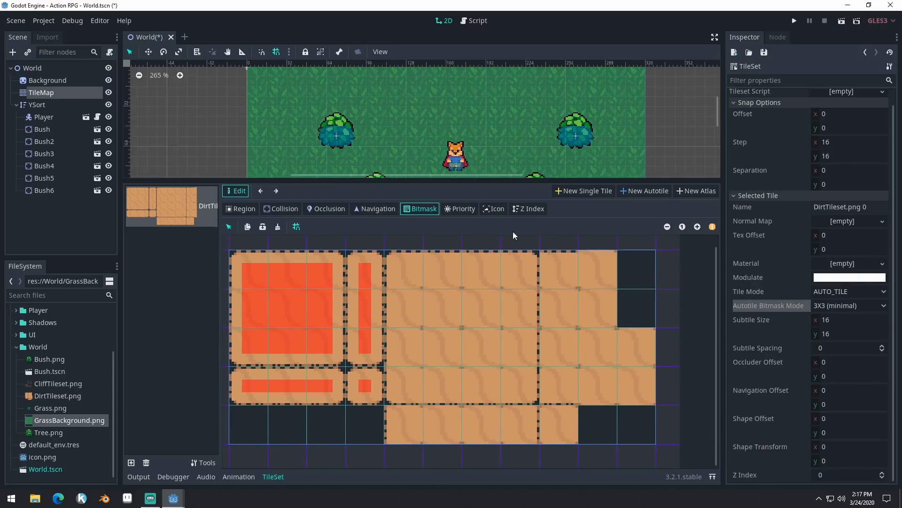
pyautogui.moveTo(423, 180); pyautogui.dragTo(422, 112)
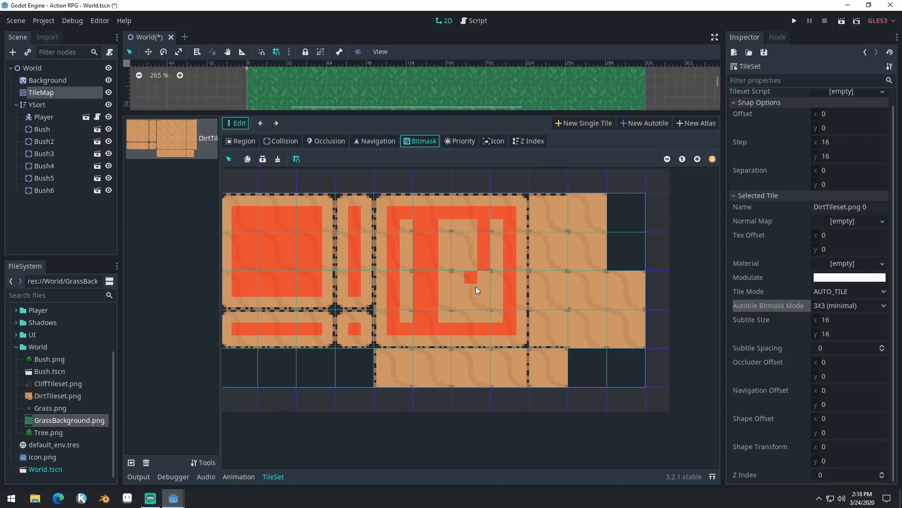
pyautogui.click(451, 238)
pyautogui.moveTo(485, 252); pyautogui.dragTo(387, 251)
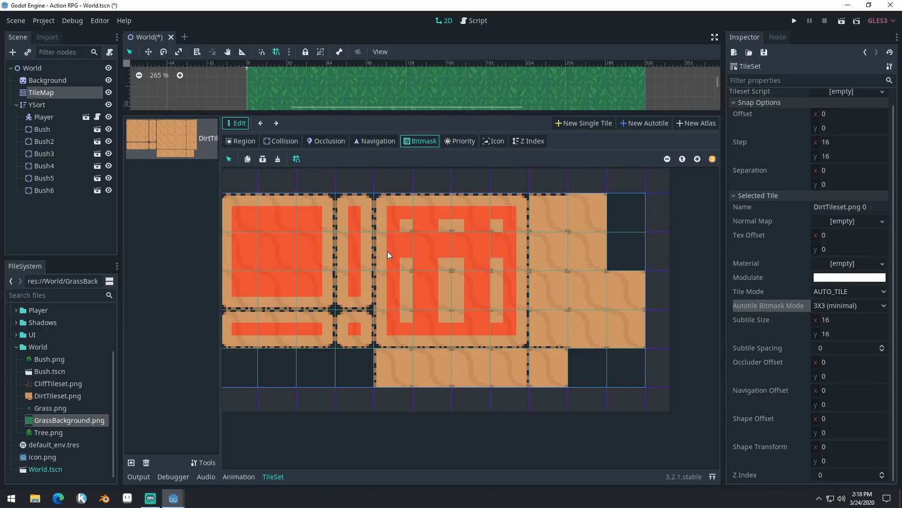
pyautogui.click(451, 290)
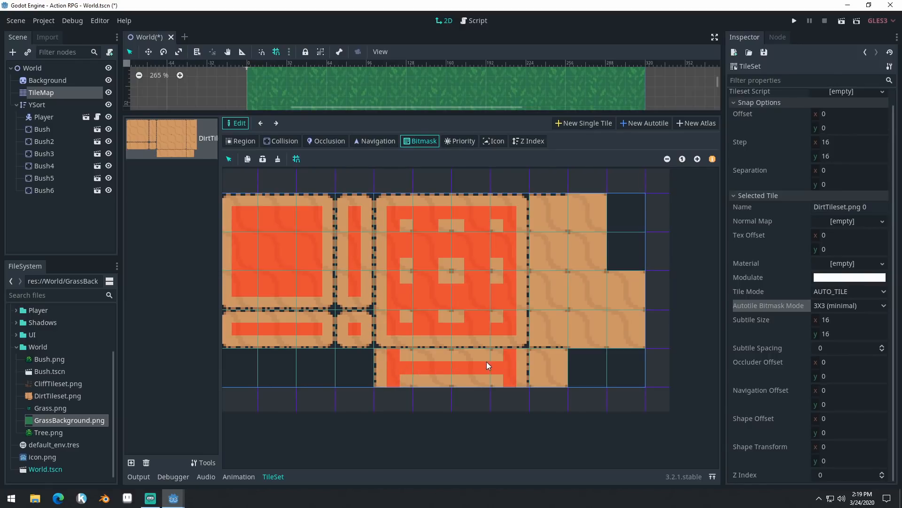
pyautogui.click(484, 381)
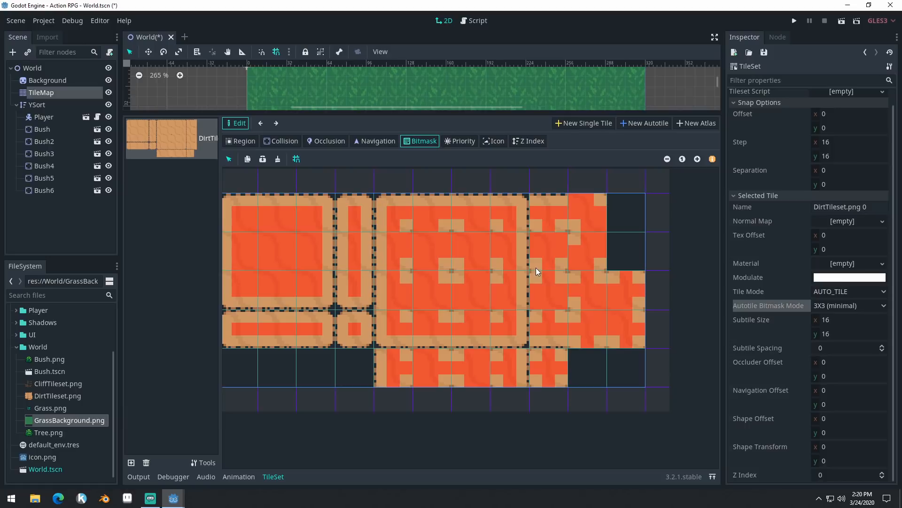
# - Save the World scene and select the TileMap node for painting
pyautogui.hotkey('ctrl', 's')
pyautogui.moveTo(489, 114); pyautogui.dragTo(489, 187)
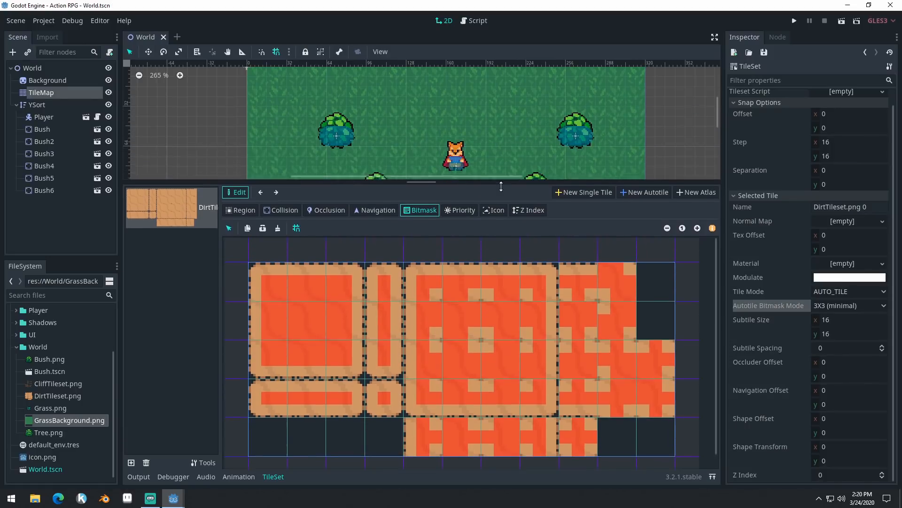
pyautogui.click(49, 95)
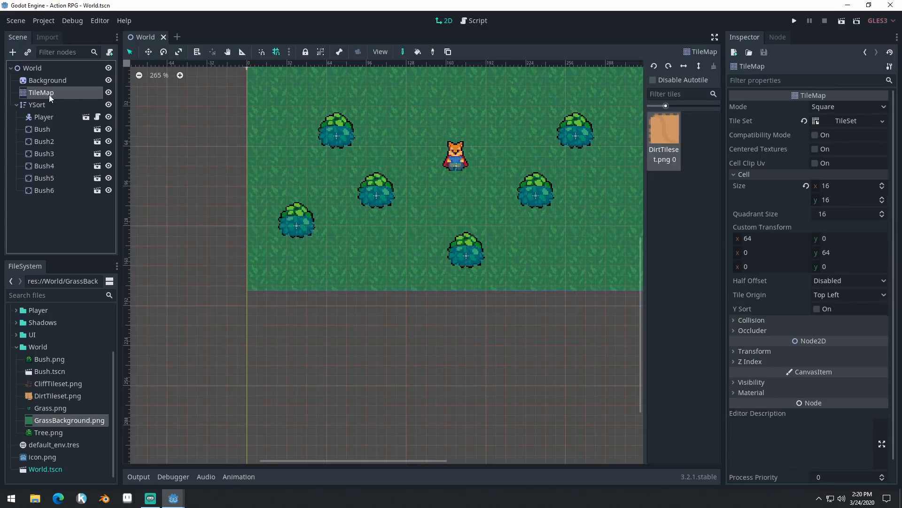
# - Try painting dirt tiles on the grass around the player and clear them again
pyautogui.moveTo(602, 166); pyautogui.dragTo(535, 238, button='middle')
pyautogui.click(413, 209)
pyautogui.moveTo(434, 208)
pyautogui.mouseDown()
pyautogui.moveTo(434, 165)
pyautogui.moveTo(514, 230)
pyautogui.moveTo(329, 253)
pyautogui.moveTo(320, 306)
pyautogui.moveTo(343, 289)
pyautogui.moveTo(287, 366)
pyautogui.moveTo(393, 282)
pyautogui.moveTo(374, 258)
pyautogui.moveTo(345, 366)
pyautogui.moveTo(395, 258)
pyautogui.moveTo(478, 242)
pyautogui.moveTo(501, 252)
pyautogui.moveTo(512, 229)
pyautogui.mouseUp()
pyautogui.moveTo(374, 300)
pyautogui.mouseDown(button='right')
pyautogui.moveTo(373, 361)
pyautogui.moveTo(237, 343)
pyautogui.moveTo(196, 294)
pyautogui.moveTo(246, 271)
pyautogui.moveTo(263, 197)
pyautogui.moveTo(305, 168)
pyautogui.moveTo(239, 255)
pyautogui.moveTo(368, 335)
pyautogui.moveTo(314, 273)
pyautogui.moveTo(365, 321)
pyautogui.moveTo(361, 215)
pyautogui.moveTo(413, 212)
pyautogui.moveTo(429, 165)
pyautogui.moveTo(435, 357)
pyautogui.moveTo(402, 336)
pyautogui.moveTo(441, 230)
pyautogui.moveTo(489, 337)
pyautogui.moveTo(551, 302)
pyautogui.moveTo(497, 249)
pyautogui.moveTo(433, 230)
pyautogui.moveTo(497, 211)
pyautogui.moveTo(554, 210)
pyautogui.moveTo(488, 193)
pyautogui.moveTo(467, 197)
pyautogui.mouseUp(button='right')
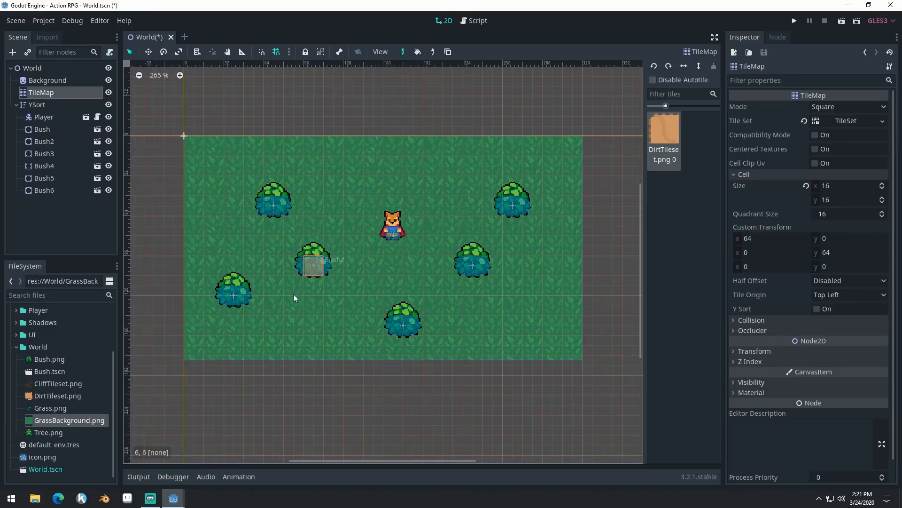
# - Paint a stepped, two-tile-wide dirt path from the grass area's left edge down past its lower edge, between the bushes
pyautogui.moveTo(267, 329); pyautogui.dragTo(279, 297)
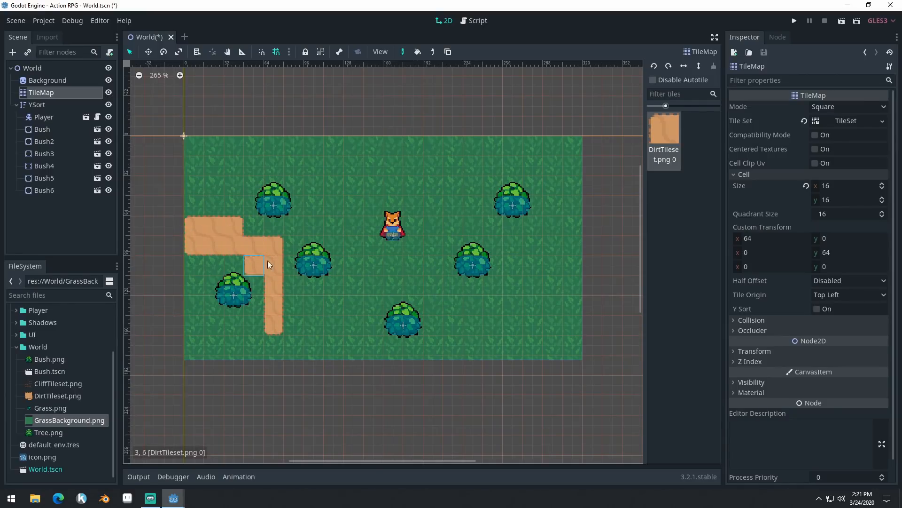
pyautogui.moveTo(269, 264)
pyautogui.mouseDown()
pyautogui.moveTo(290, 291)
pyautogui.moveTo(289, 333)
pyautogui.moveTo(296, 340)
pyautogui.moveTo(321, 324)
pyautogui.mouseUp()
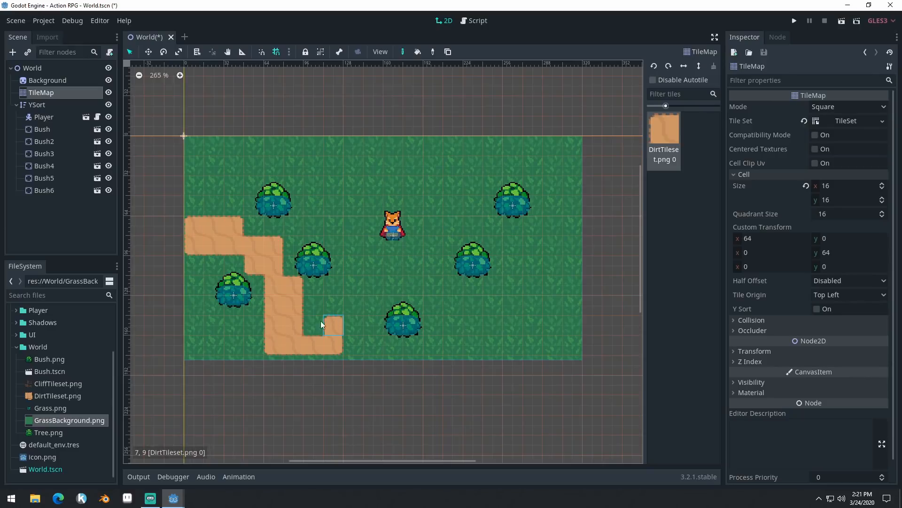
pyautogui.click(354, 331)
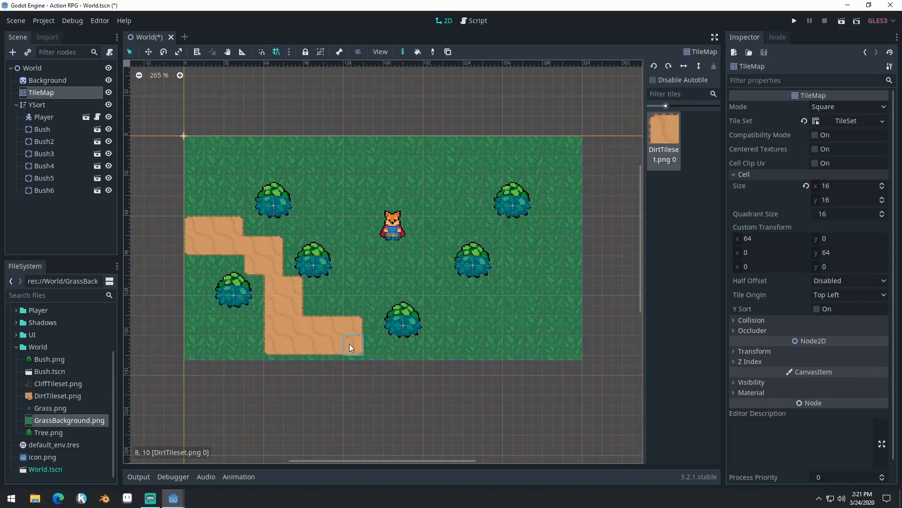
pyautogui.click(331, 366)
# - Paint a second dirt path from above the grass area's upper edge to its right edge, plus a dirt patch along the lower edge
pyautogui.moveTo(348, 142); pyautogui.dragTo(444, 158)
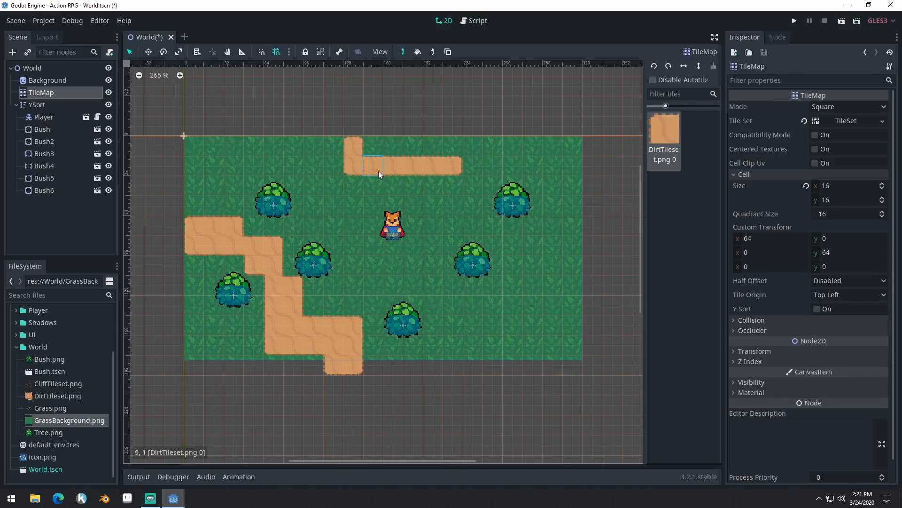
pyautogui.moveTo(379, 174); pyautogui.dragTo(449, 185)
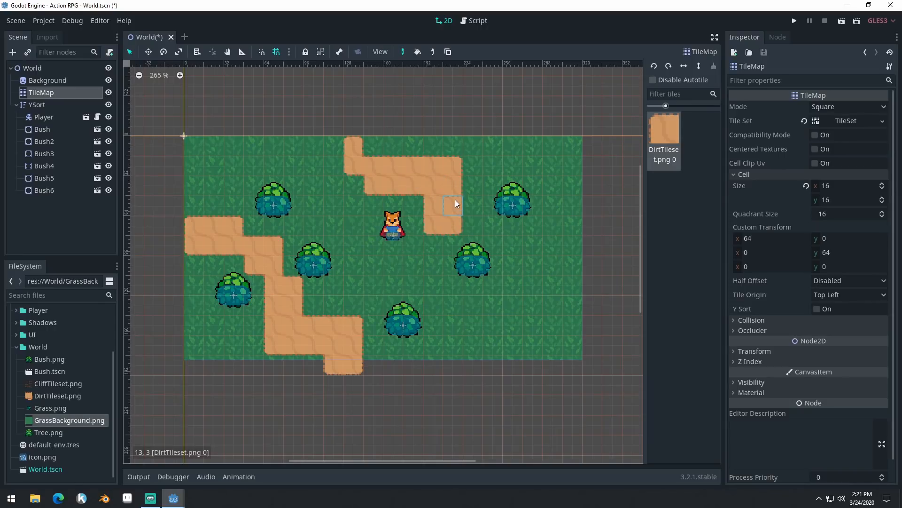
pyautogui.moveTo(376, 151)
pyautogui.mouseDown()
pyautogui.moveTo(366, 124)
pyautogui.moveTo(368, 169)
pyautogui.mouseUp()
pyautogui.moveTo(467, 242); pyautogui.dragTo(527, 239)
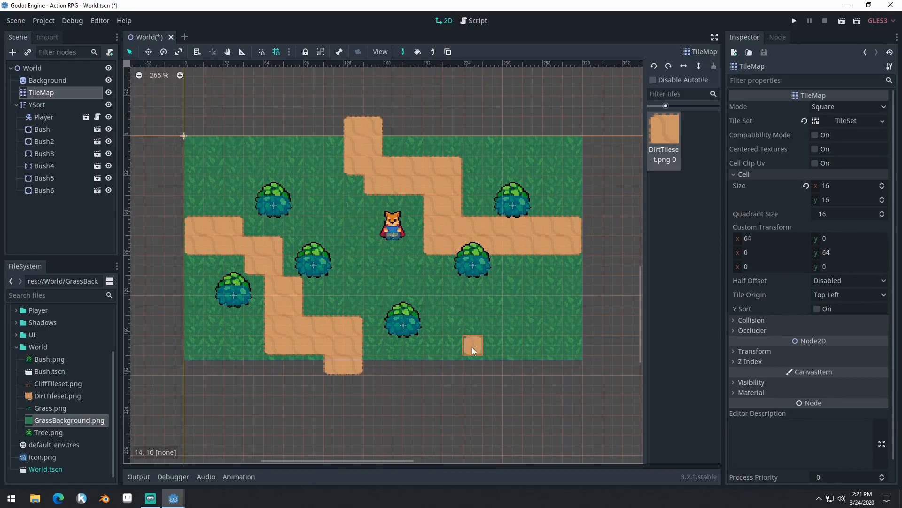
pyautogui.moveTo(471, 347); pyautogui.dragTo(554, 367)
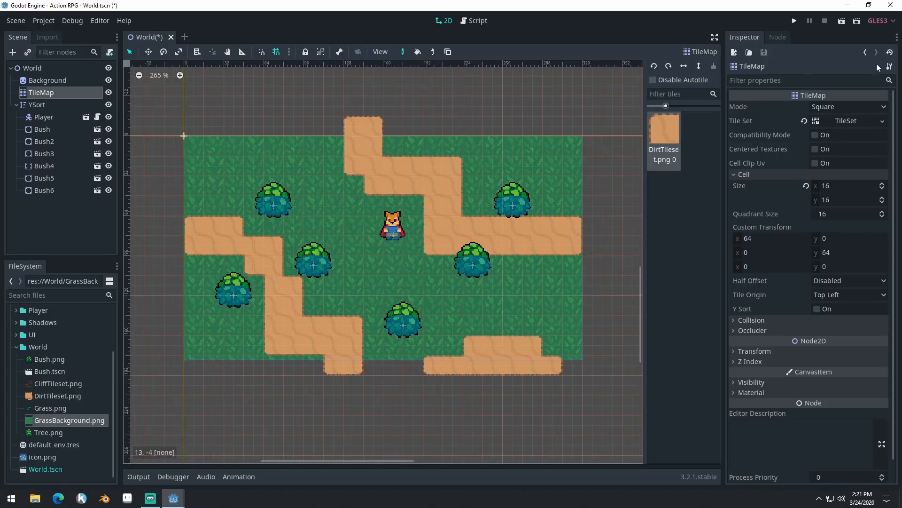
# - Run the game, walk the player around the bushes and along the dirt paths, and close the game window
pyautogui.click(795, 21)
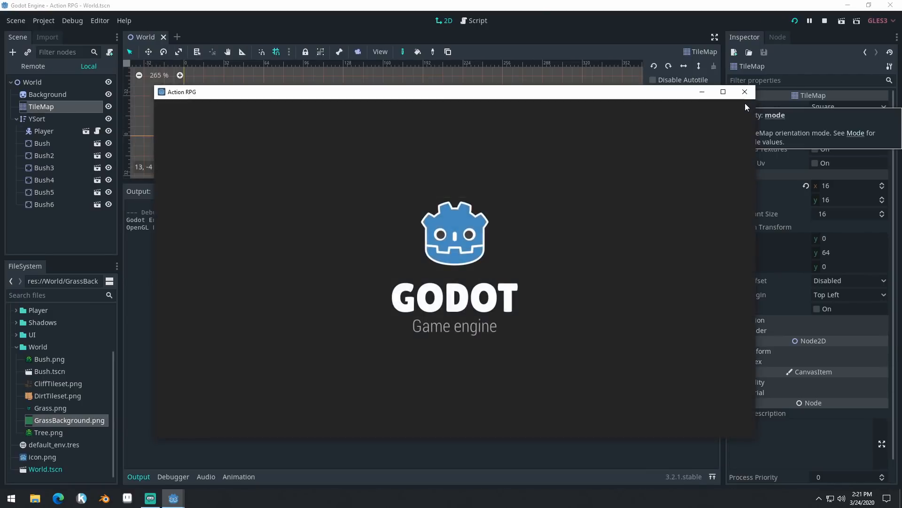
pyautogui.press('Left')
pyautogui.press('Down')
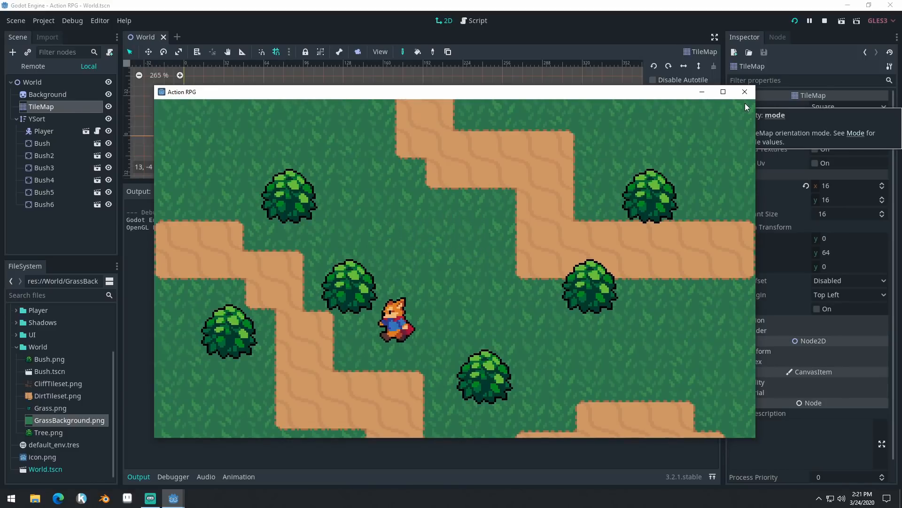
pyautogui.press('Up')
pyautogui.press('Right')
pyautogui.press('Down')
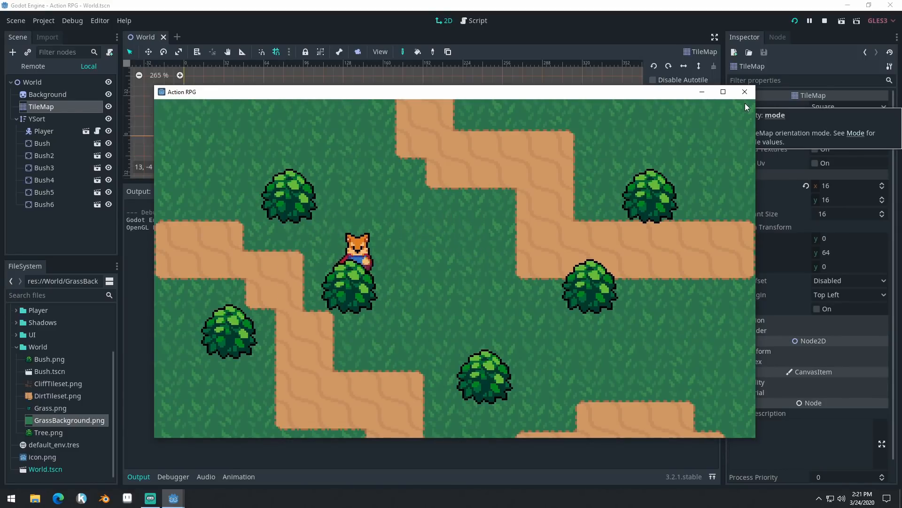
pyautogui.press('Right')
pyautogui.press('Up')
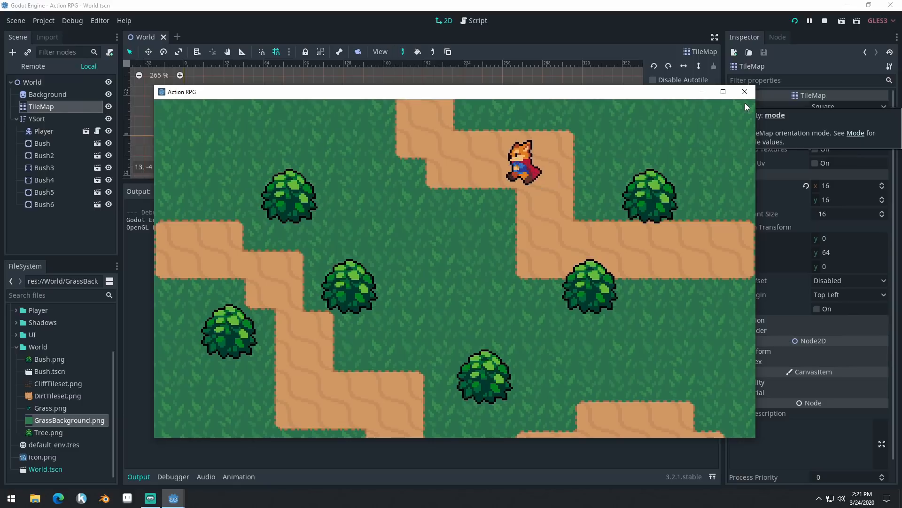
pyautogui.press('Down')
pyautogui.press('Left')
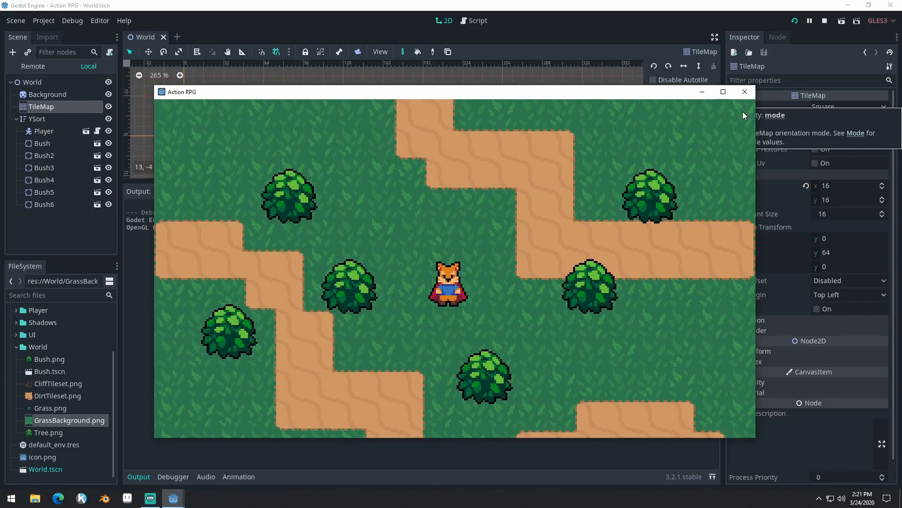
pyautogui.click(745, 92)
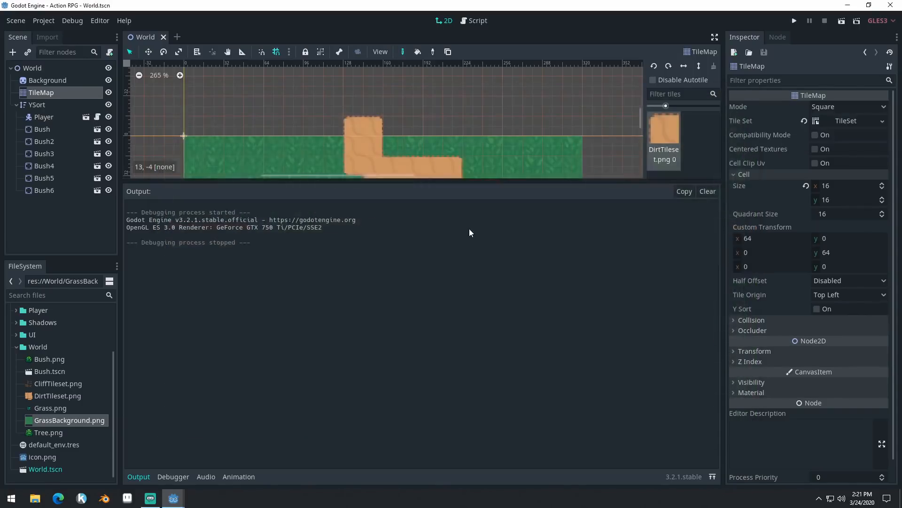
# - Reselect the TileMap node, shrink the output area, and reopen its TileSet for editing
pyautogui.click(47, 80)
pyautogui.click(53, 94)
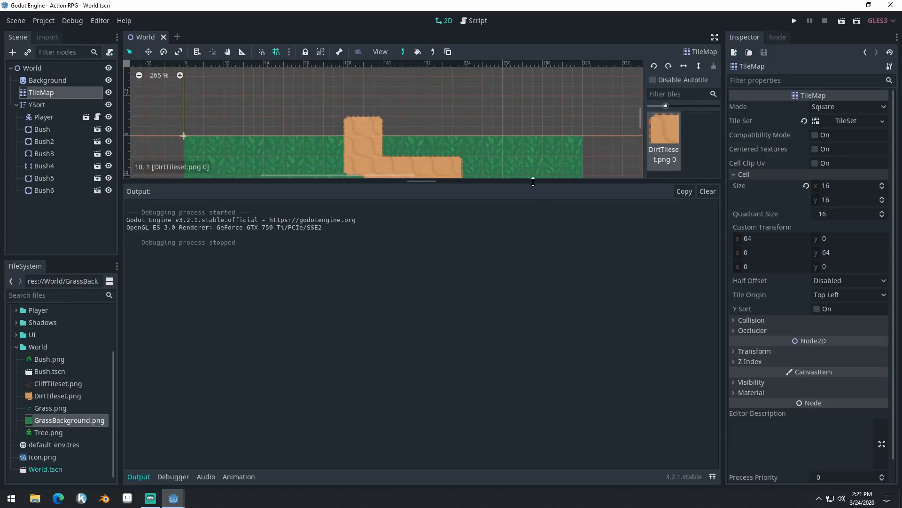
pyautogui.moveTo(533, 181); pyautogui.dragTo(533, 366)
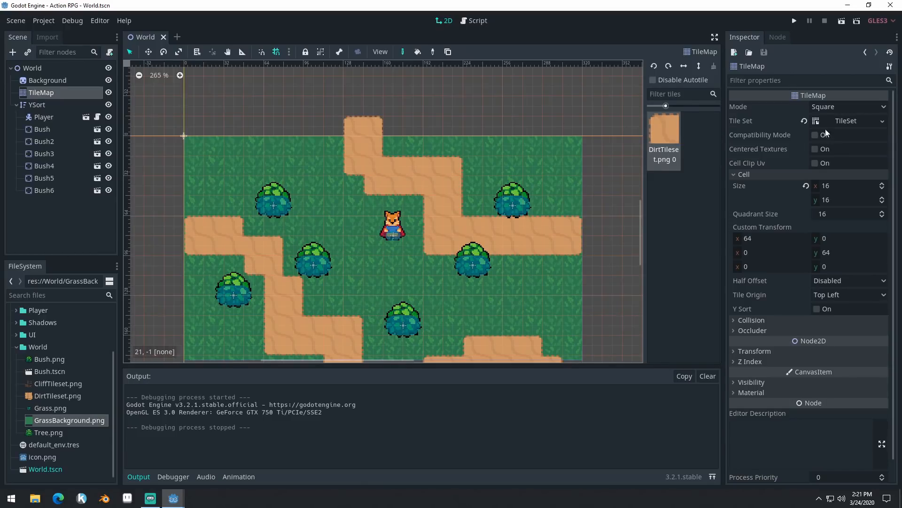
pyautogui.click(844, 120)
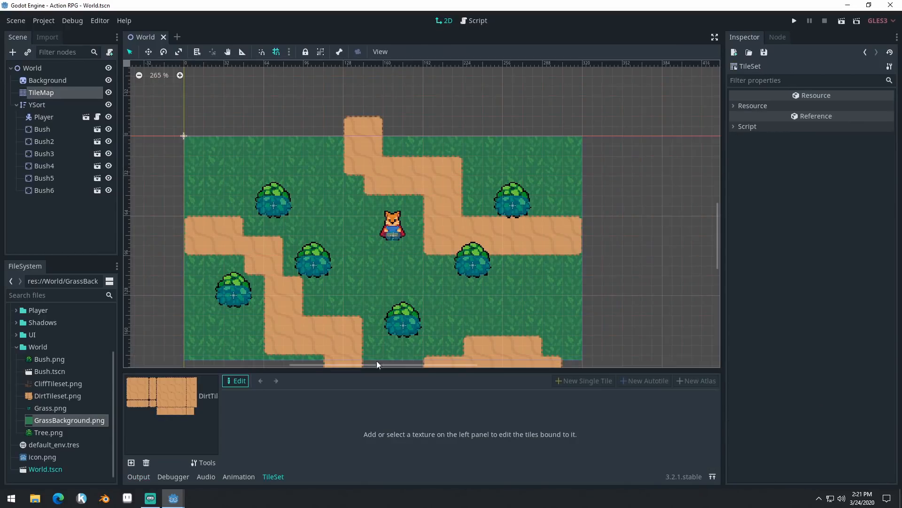
# - Set the dirt autotile's icon to the isolated single tile with all four edges bordered, enlarging the TileSet editor only while choosing it
pyautogui.click(185, 393)
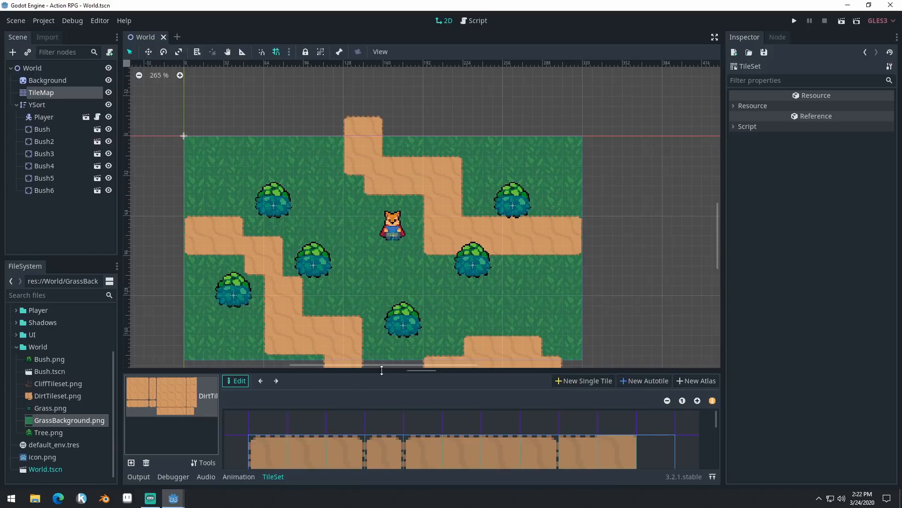
pyautogui.moveTo(397, 371); pyautogui.dragTo(396, 165)
pyautogui.click(271, 246)
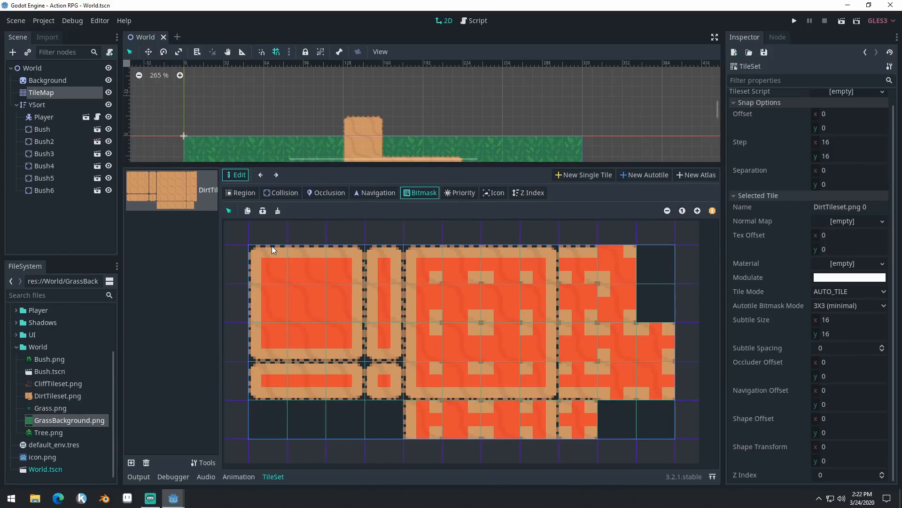
pyautogui.click(499, 195)
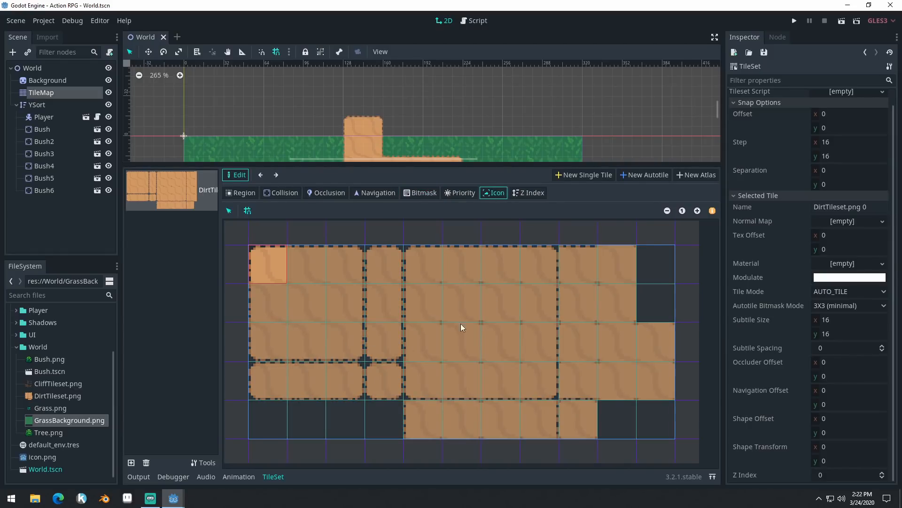
pyautogui.click(388, 385)
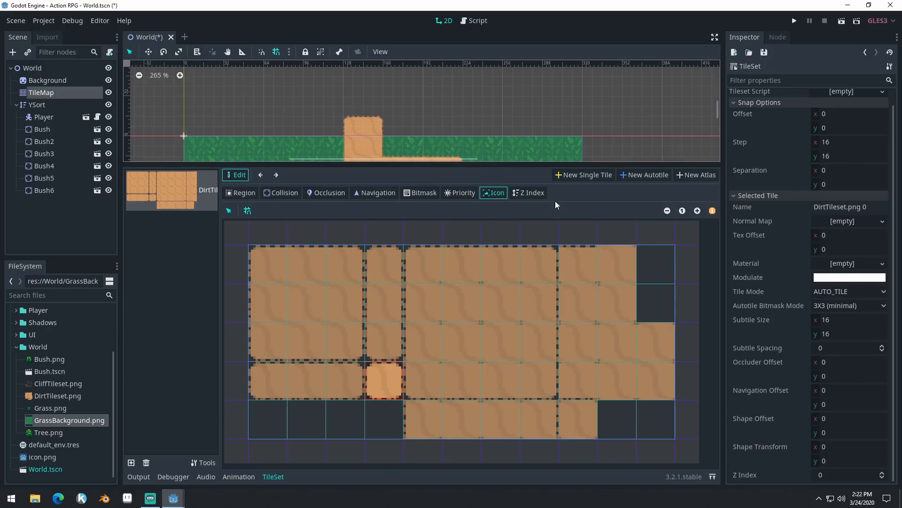
pyautogui.moveTo(518, 165); pyautogui.dragTo(504, 372)
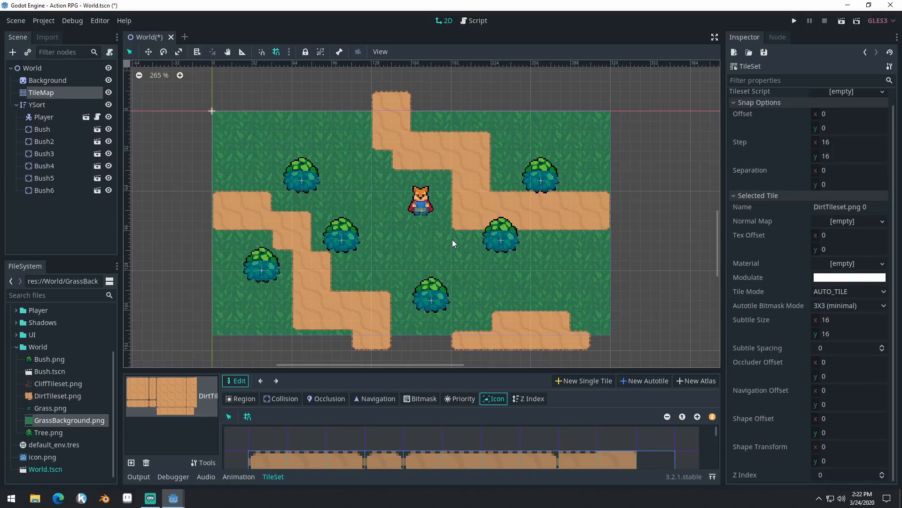
# - Extend the TileMap's dirt paths one tile beyond the grass area's left and right edges, and save the World scene
pyautogui.click(78, 95)
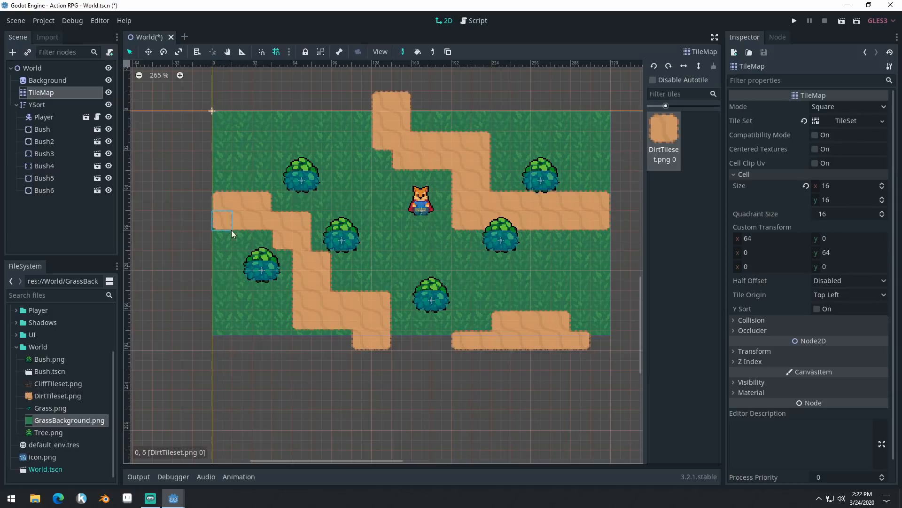
pyautogui.moveTo(198, 200); pyautogui.dragTo(198, 219)
pyautogui.moveTo(606, 216); pyautogui.dragTo(621, 203)
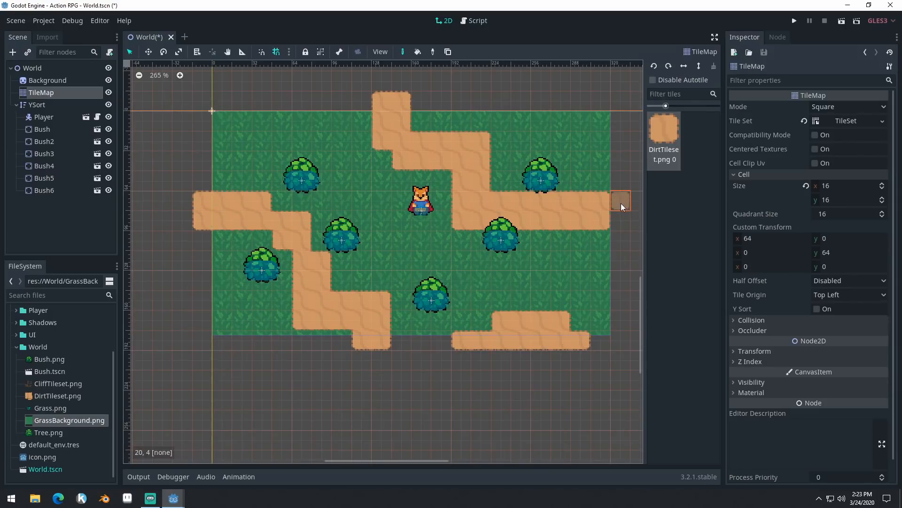
pyautogui.hotkey('ctrl', 's')
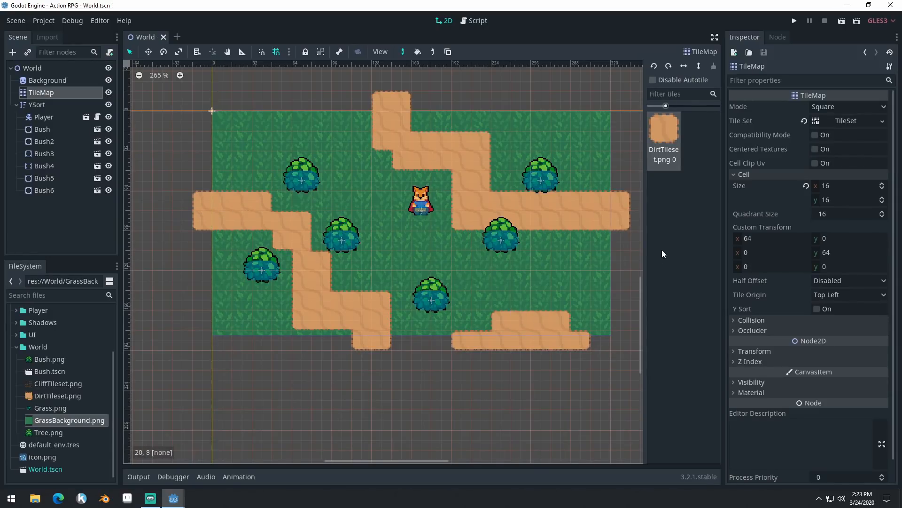